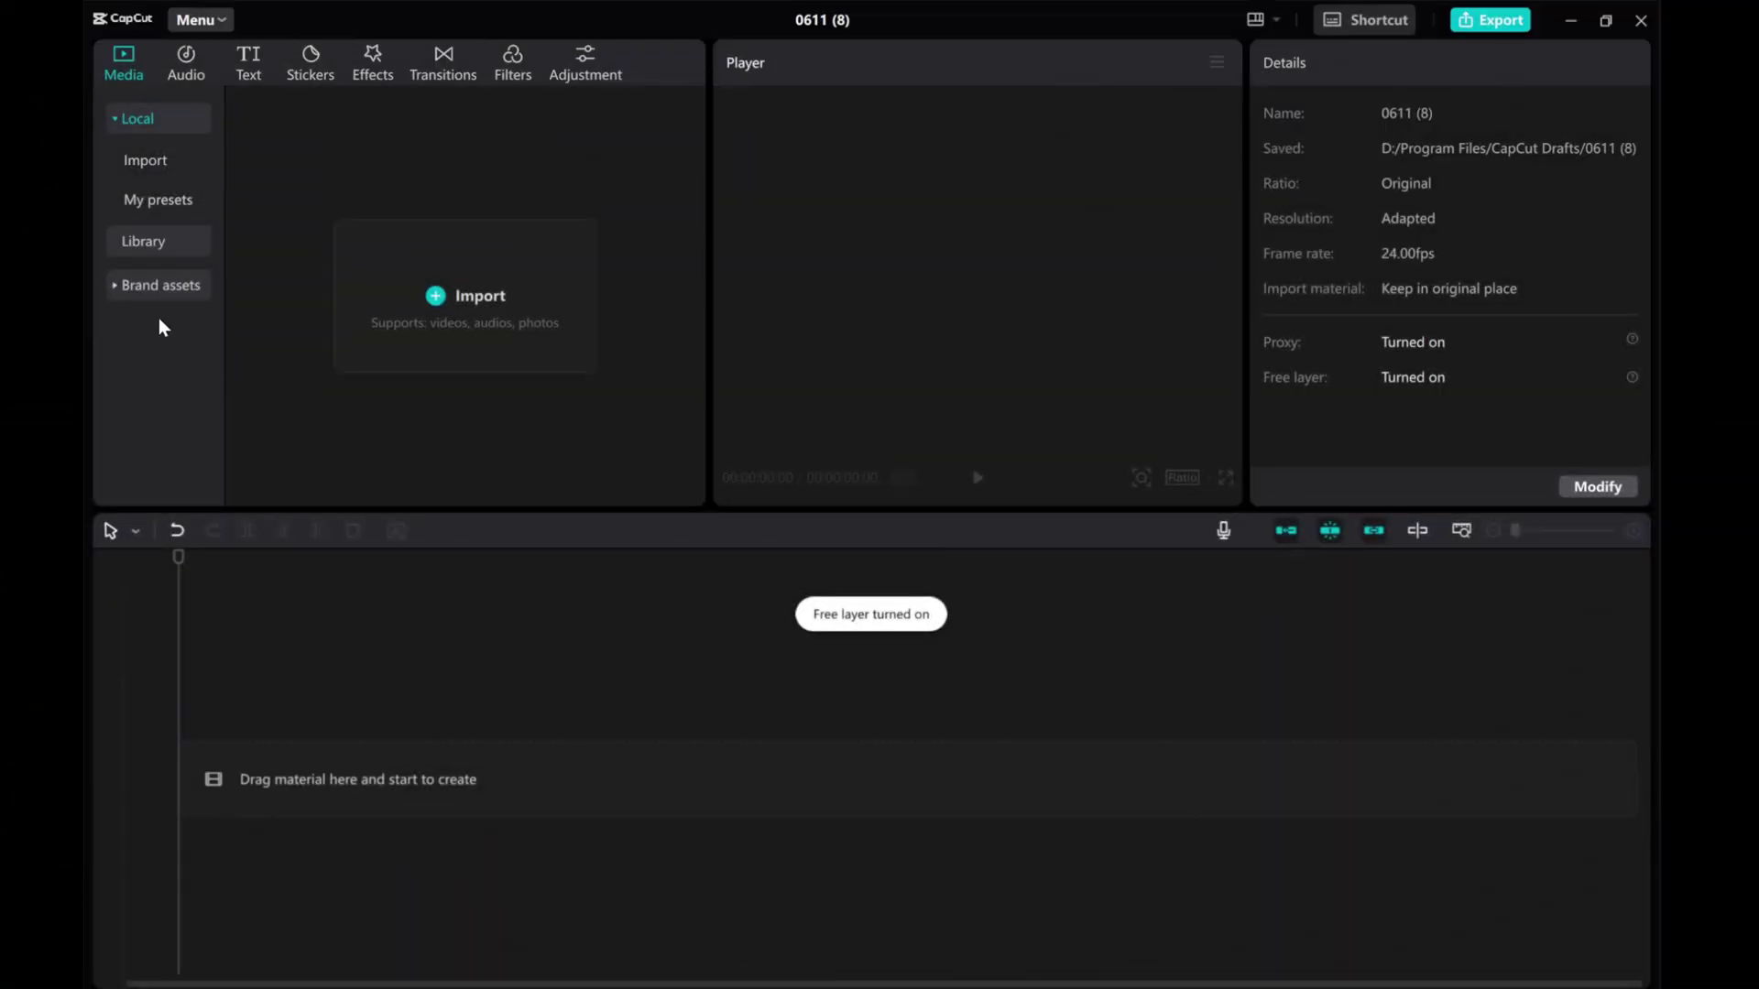
Add the 6-second yellow-orange clip from Library > Background to the timeline.
{"action": "left_click", "coordinate": [135, 245]}
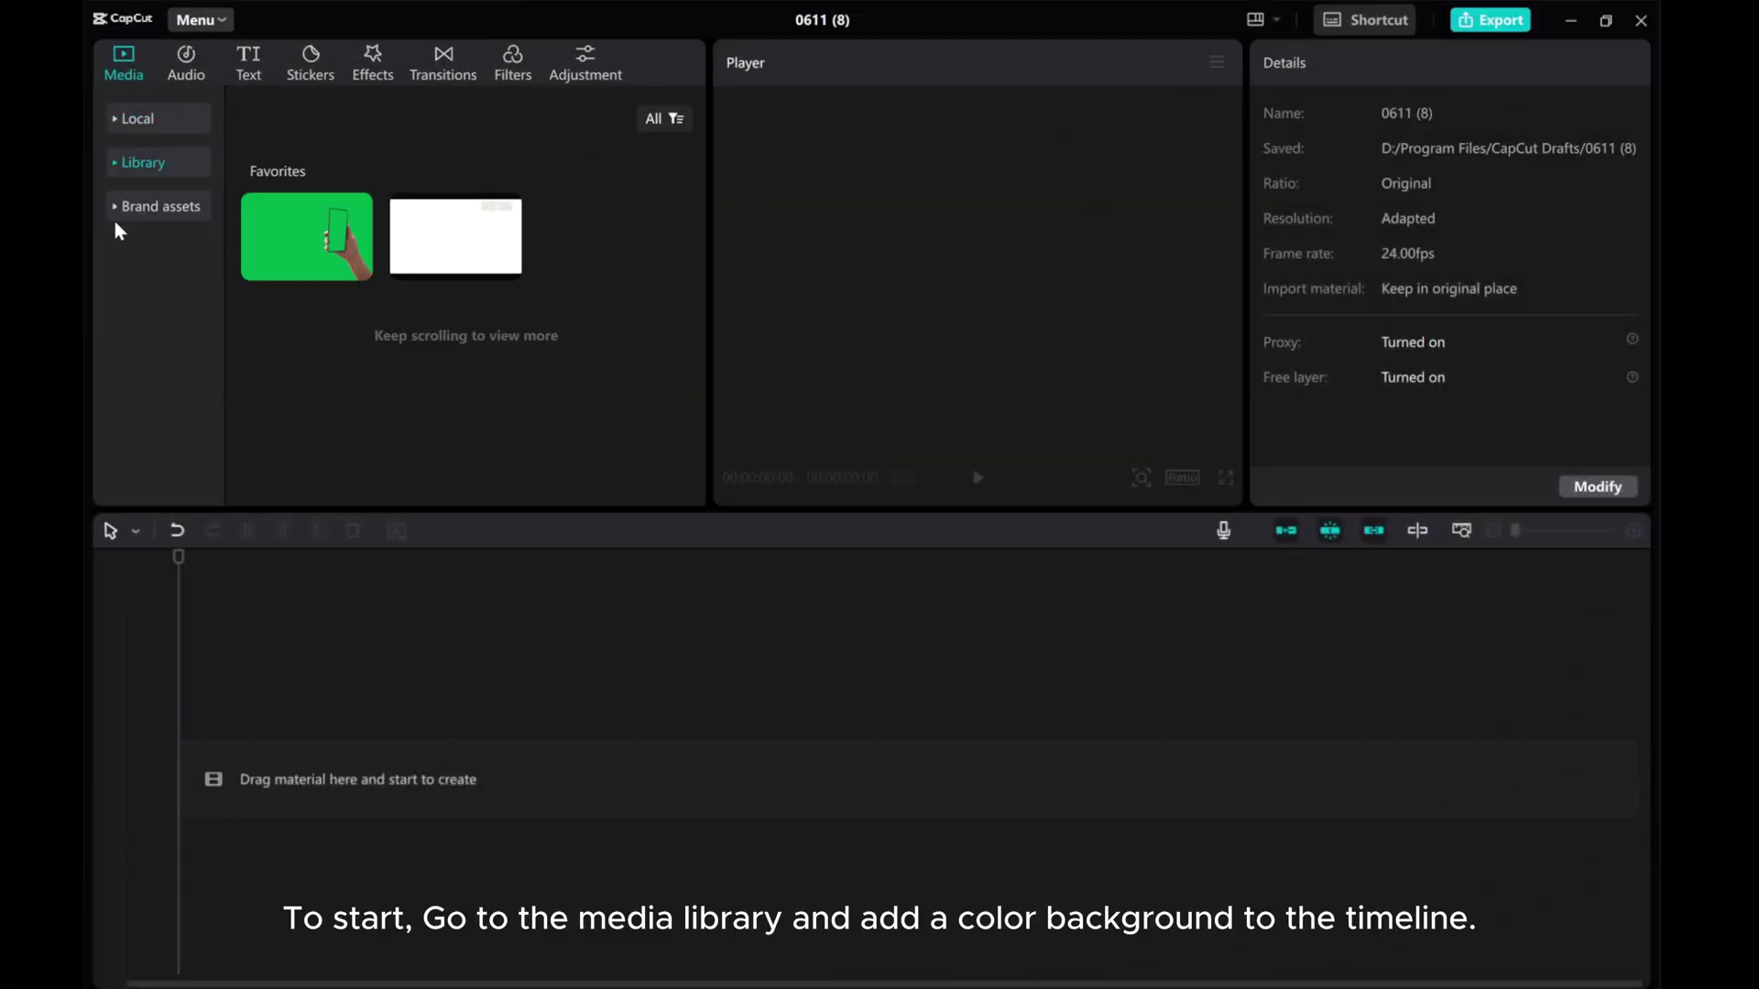
{"action": "left_click", "coordinate": [114, 164]}
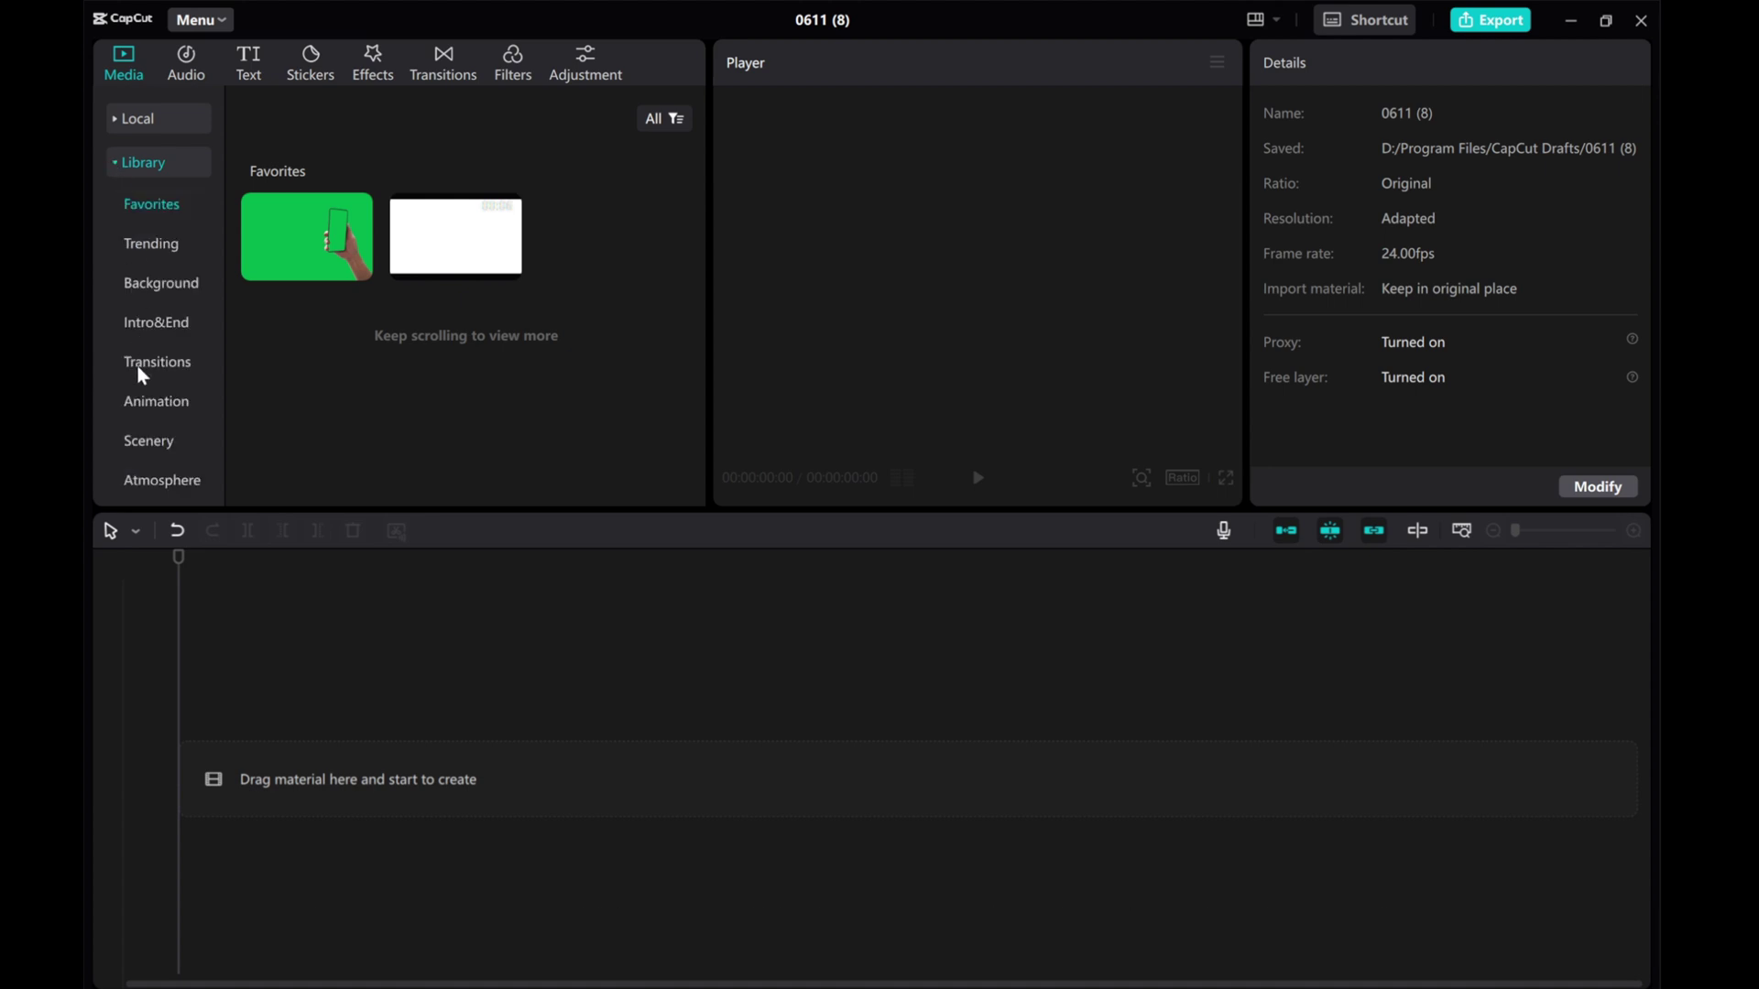
{"action": "left_click", "coordinate": [145, 284]}
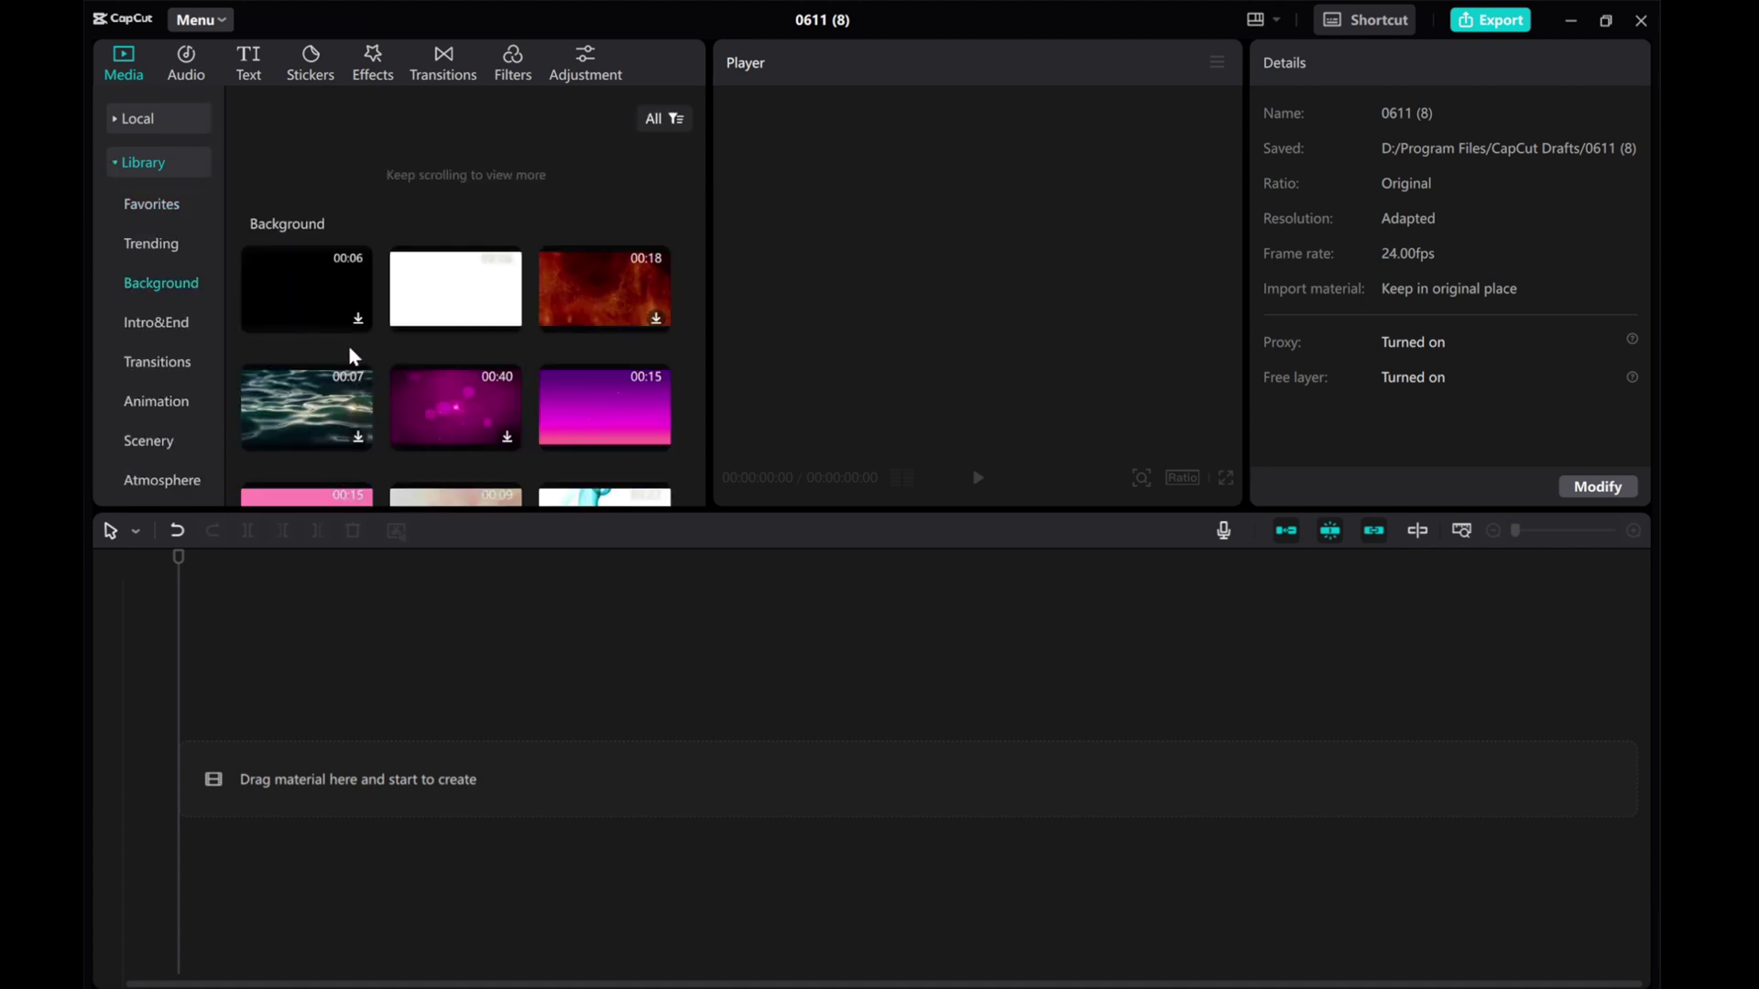
{"action": "scroll", "coordinate": [398, 364], "scroll_direction": "down", "scroll_amount": 10}
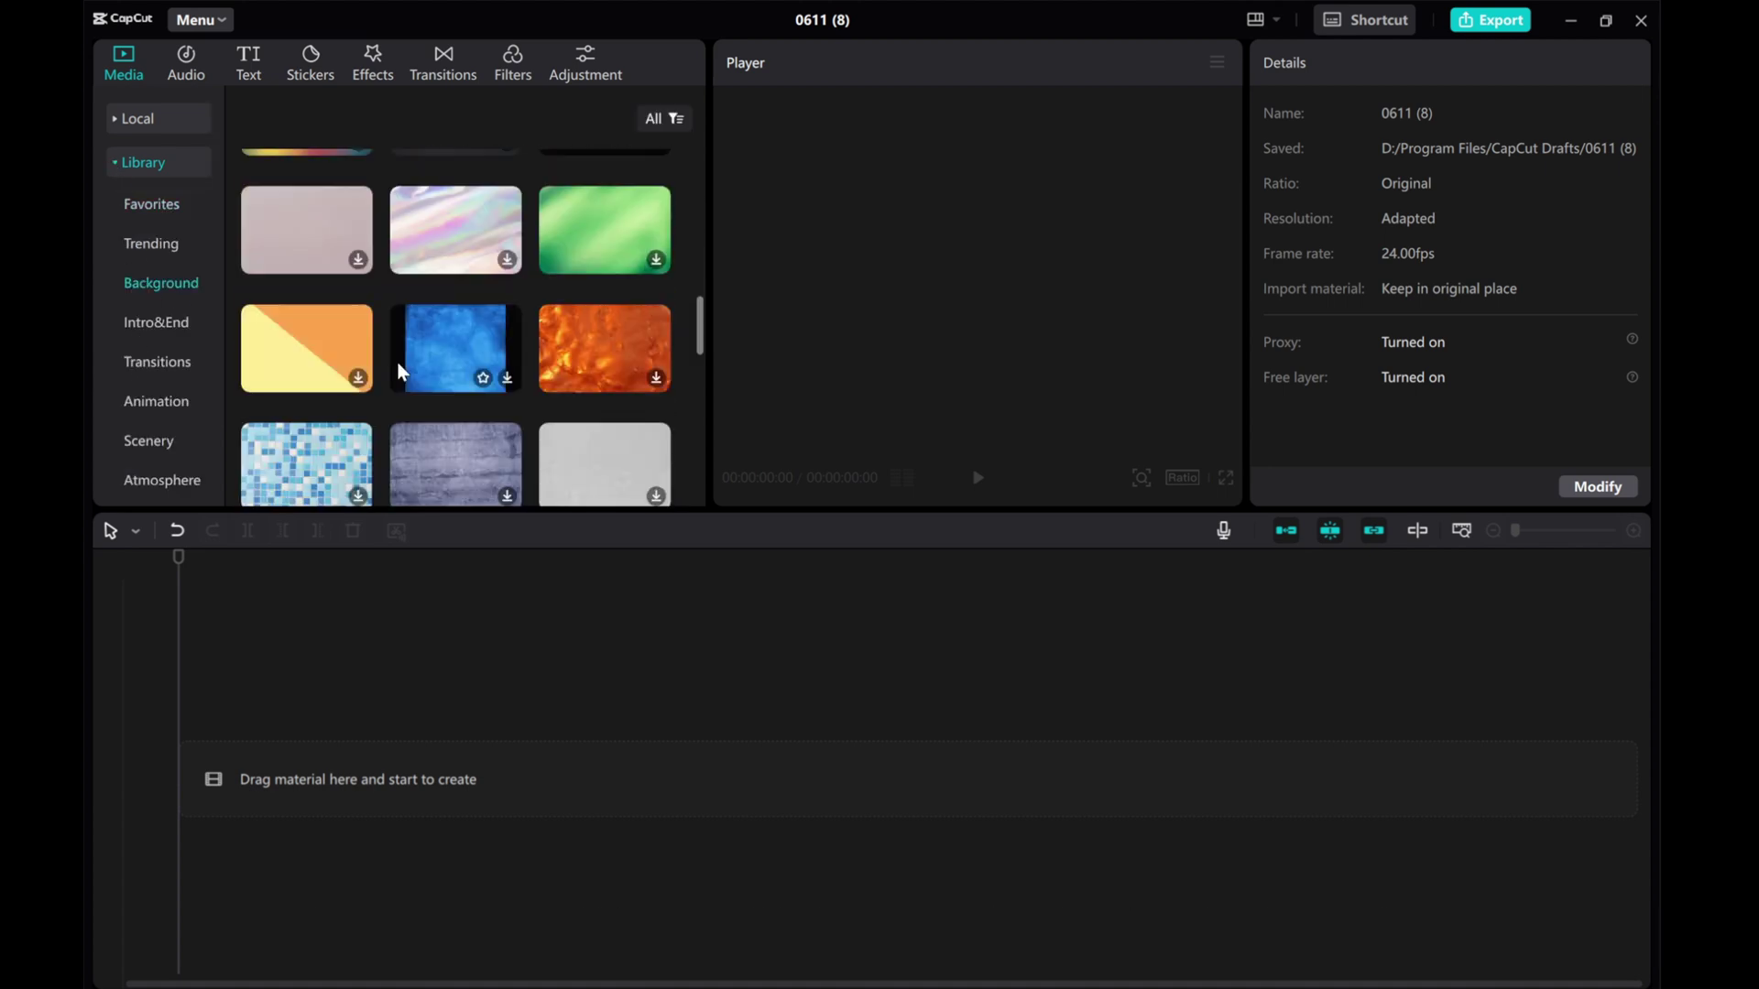
{"action": "scroll", "coordinate": [398, 363], "scroll_direction": "up", "scroll_amount": 3}
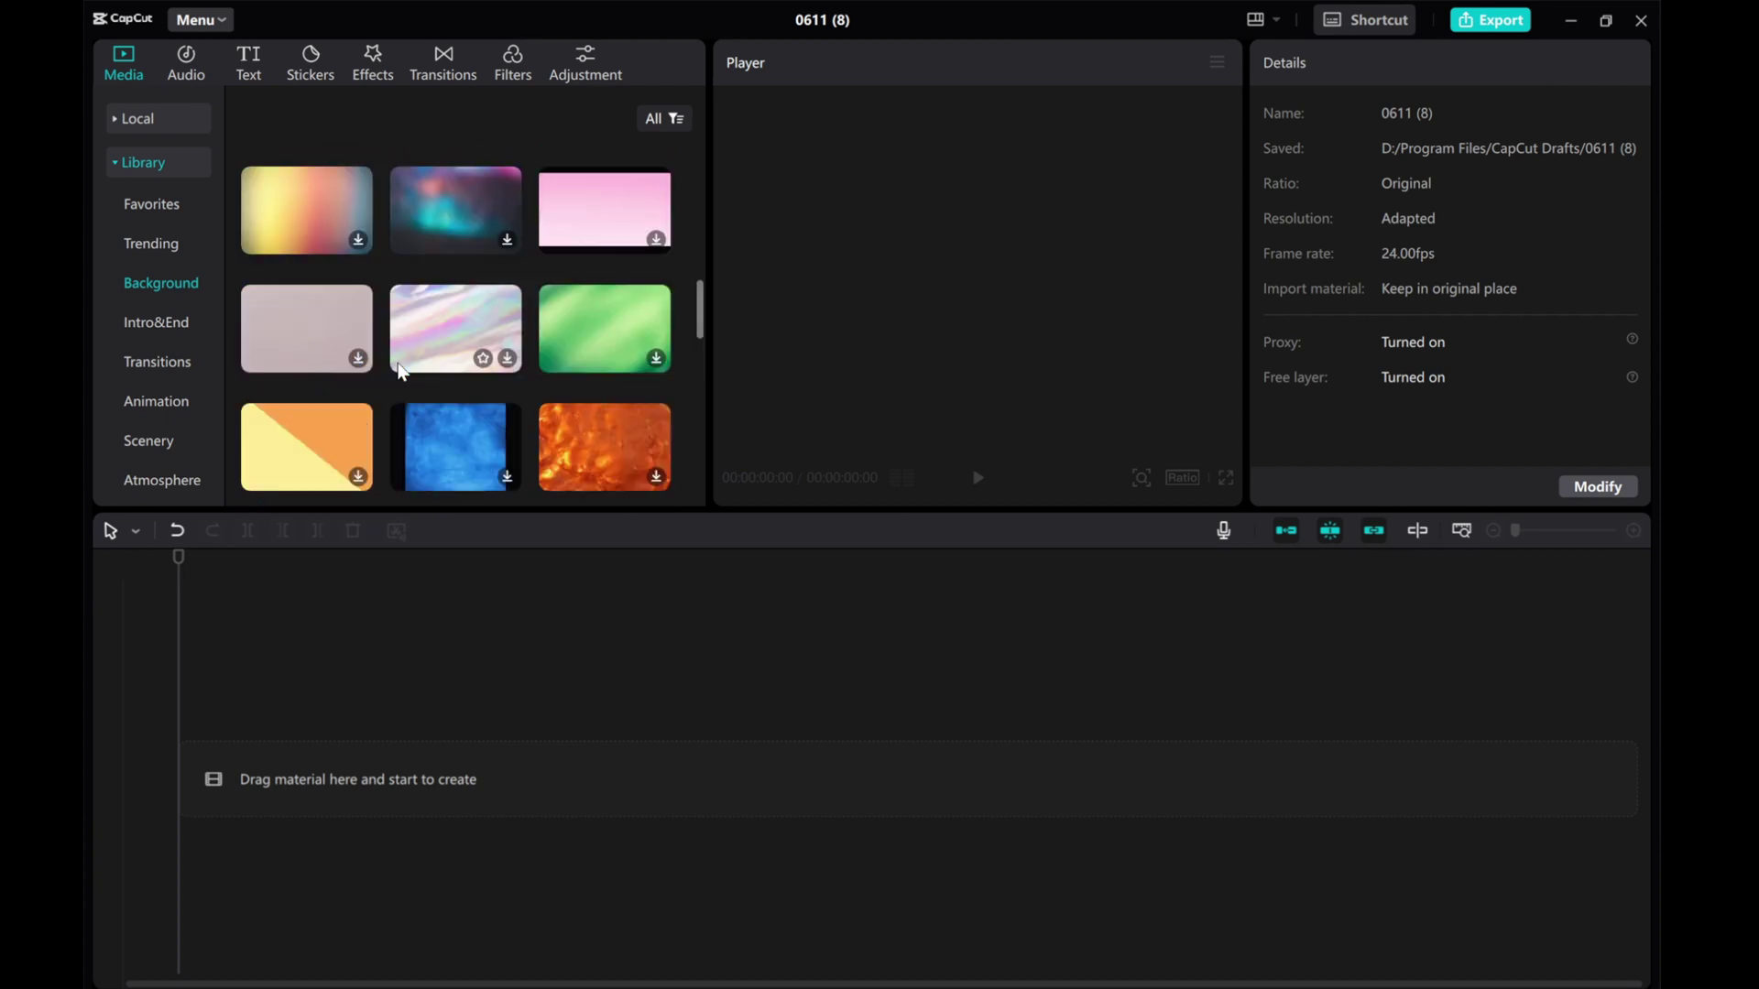
{"action": "scroll", "coordinate": [409, 385], "scroll_direction": "down", "scroll_amount": 5}
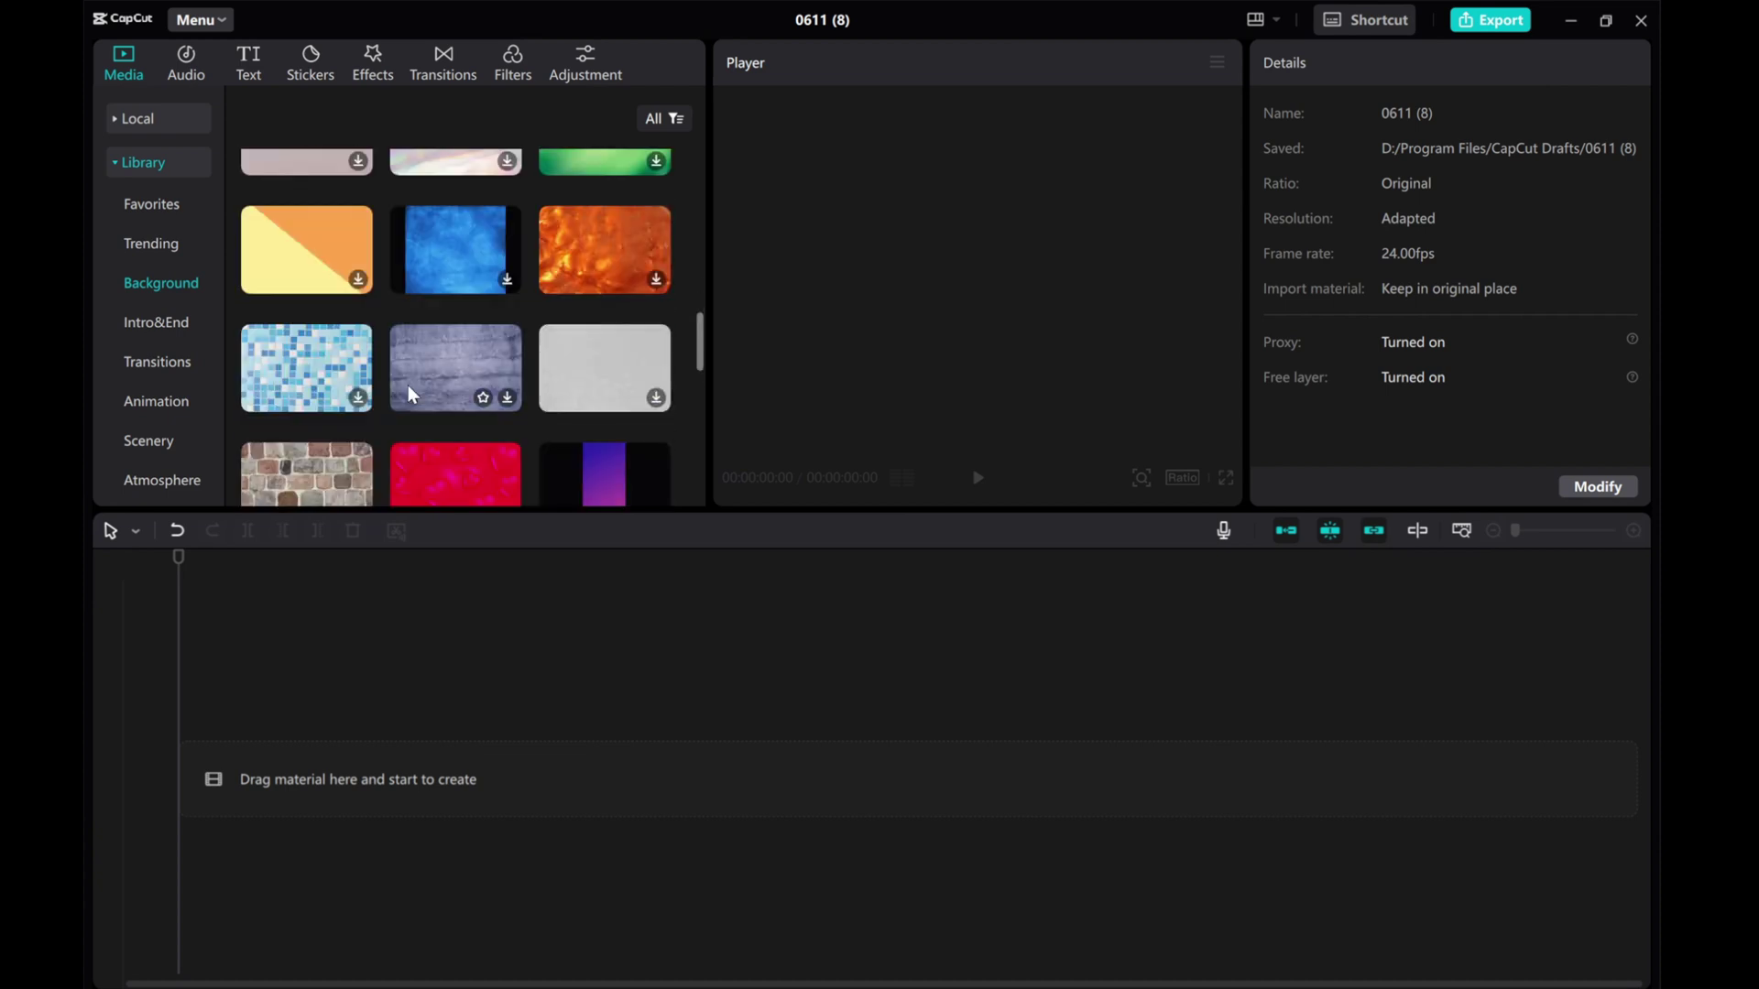
{"action": "scroll", "coordinate": [407, 382], "scroll_direction": "down", "scroll_amount": 6}
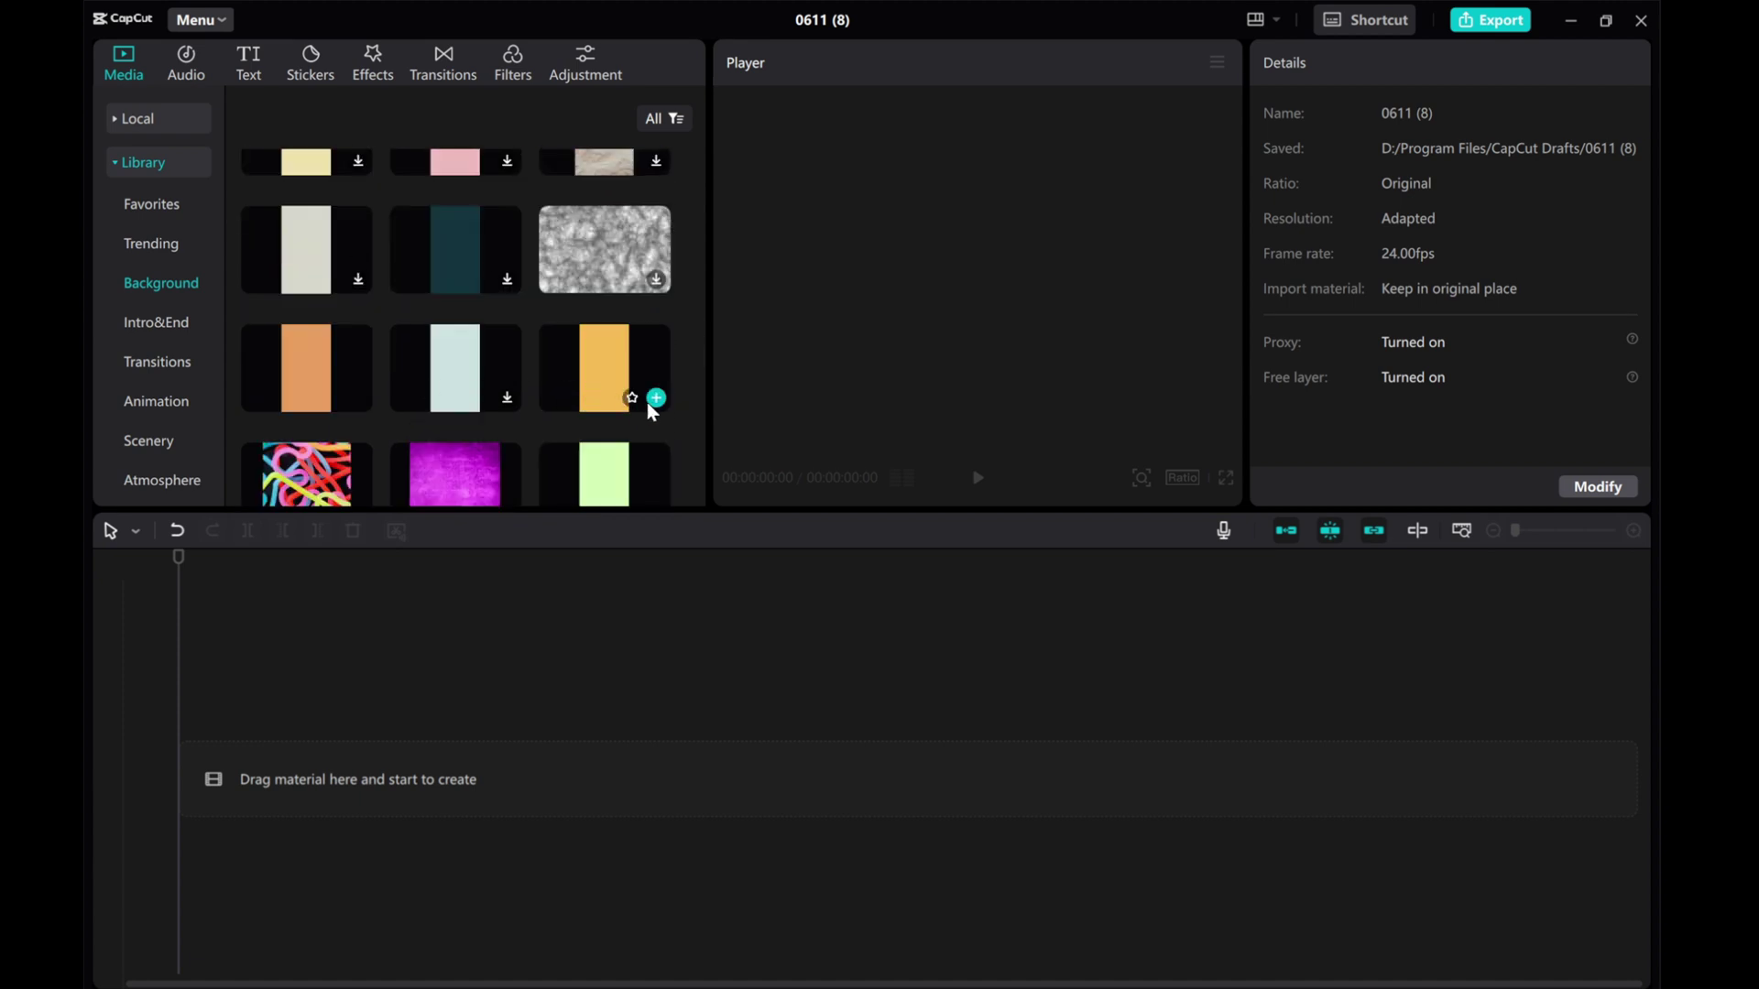
{"action": "left_click", "coordinate": [656, 398]}
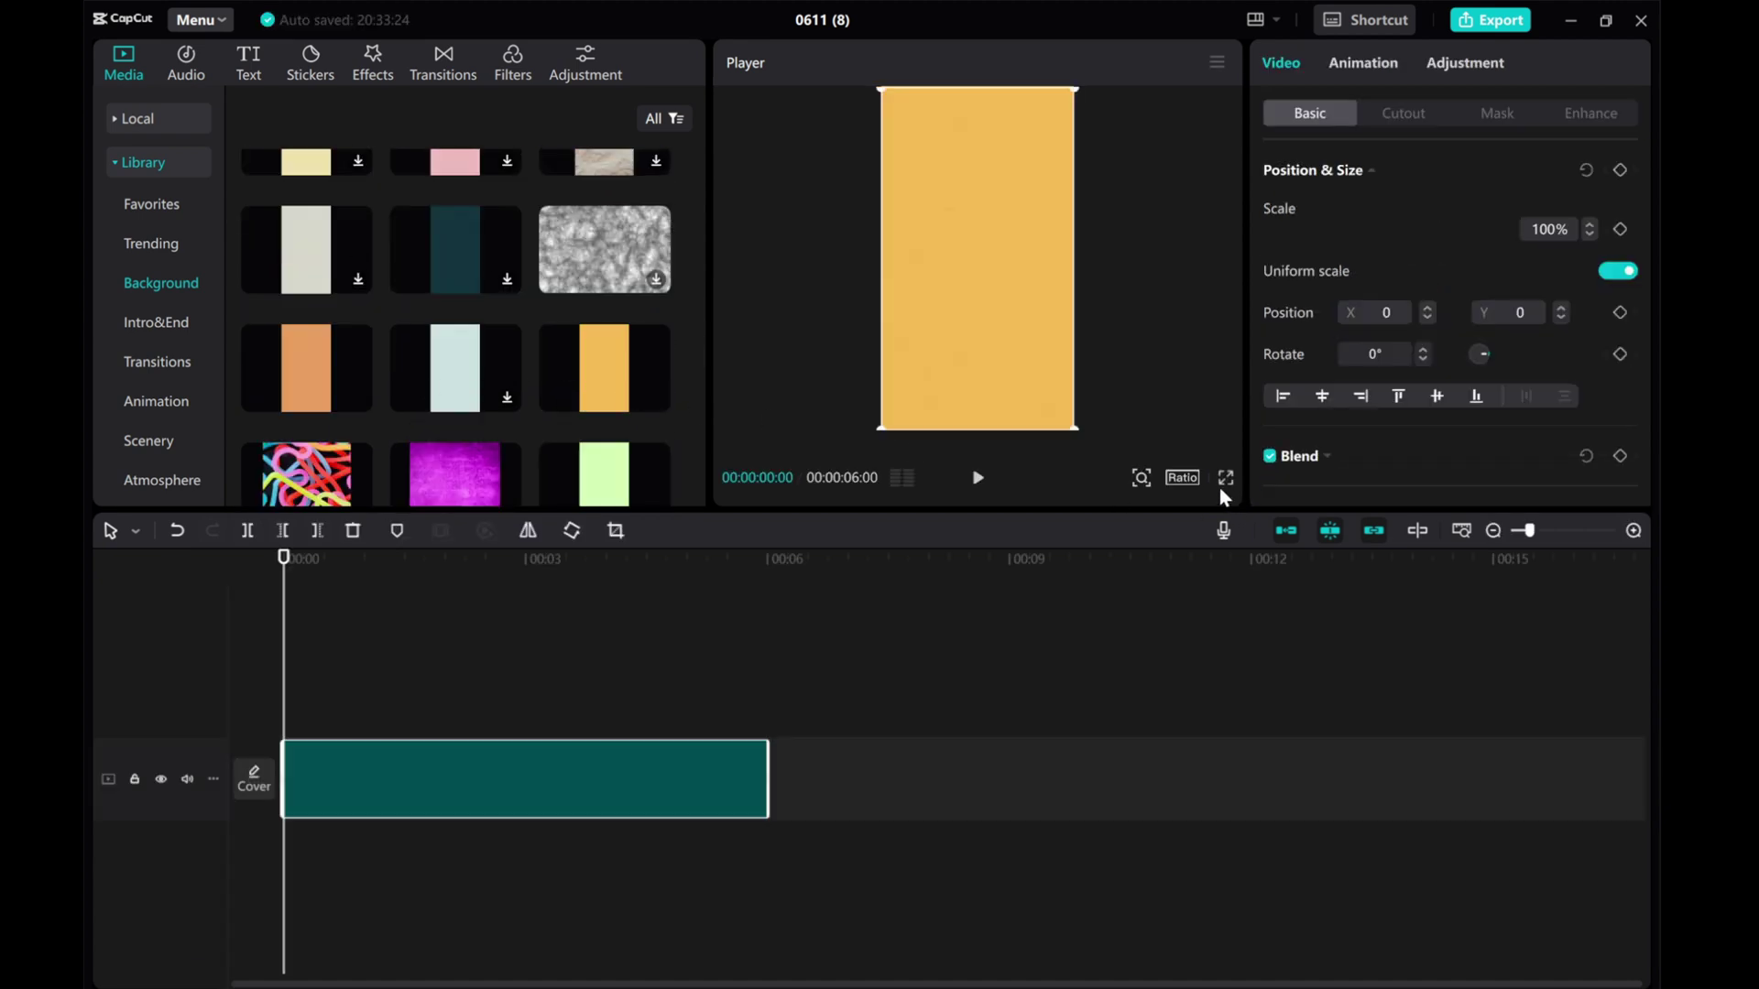
Switch the project to 16:9, then rotate the orange background 90° and scale it to 178%.
{"action": "left_click", "coordinate": [1182, 478]}
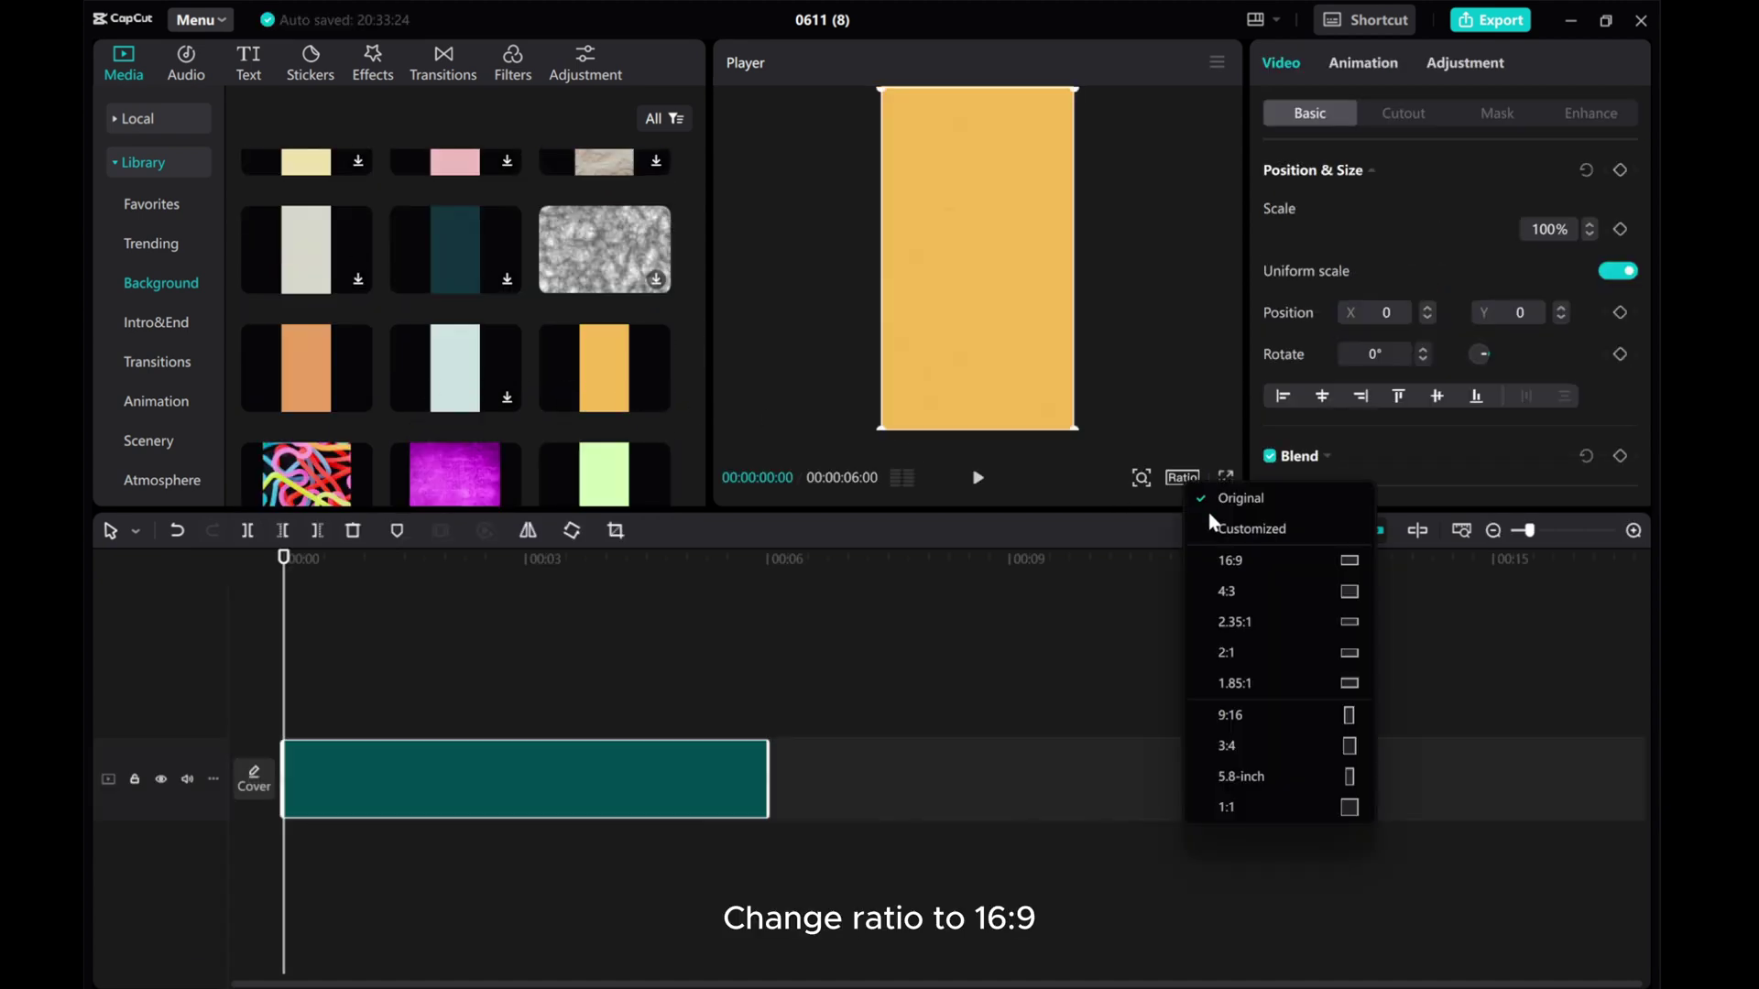
{"action": "left_click", "coordinate": [1233, 560]}
{"action": "left_click_drag", "start_coordinate": [979, 425], "coordinate": [811, 275]}
{"action": "left_click_drag", "start_coordinate": [812, 349], "coordinate": [622, 380]}
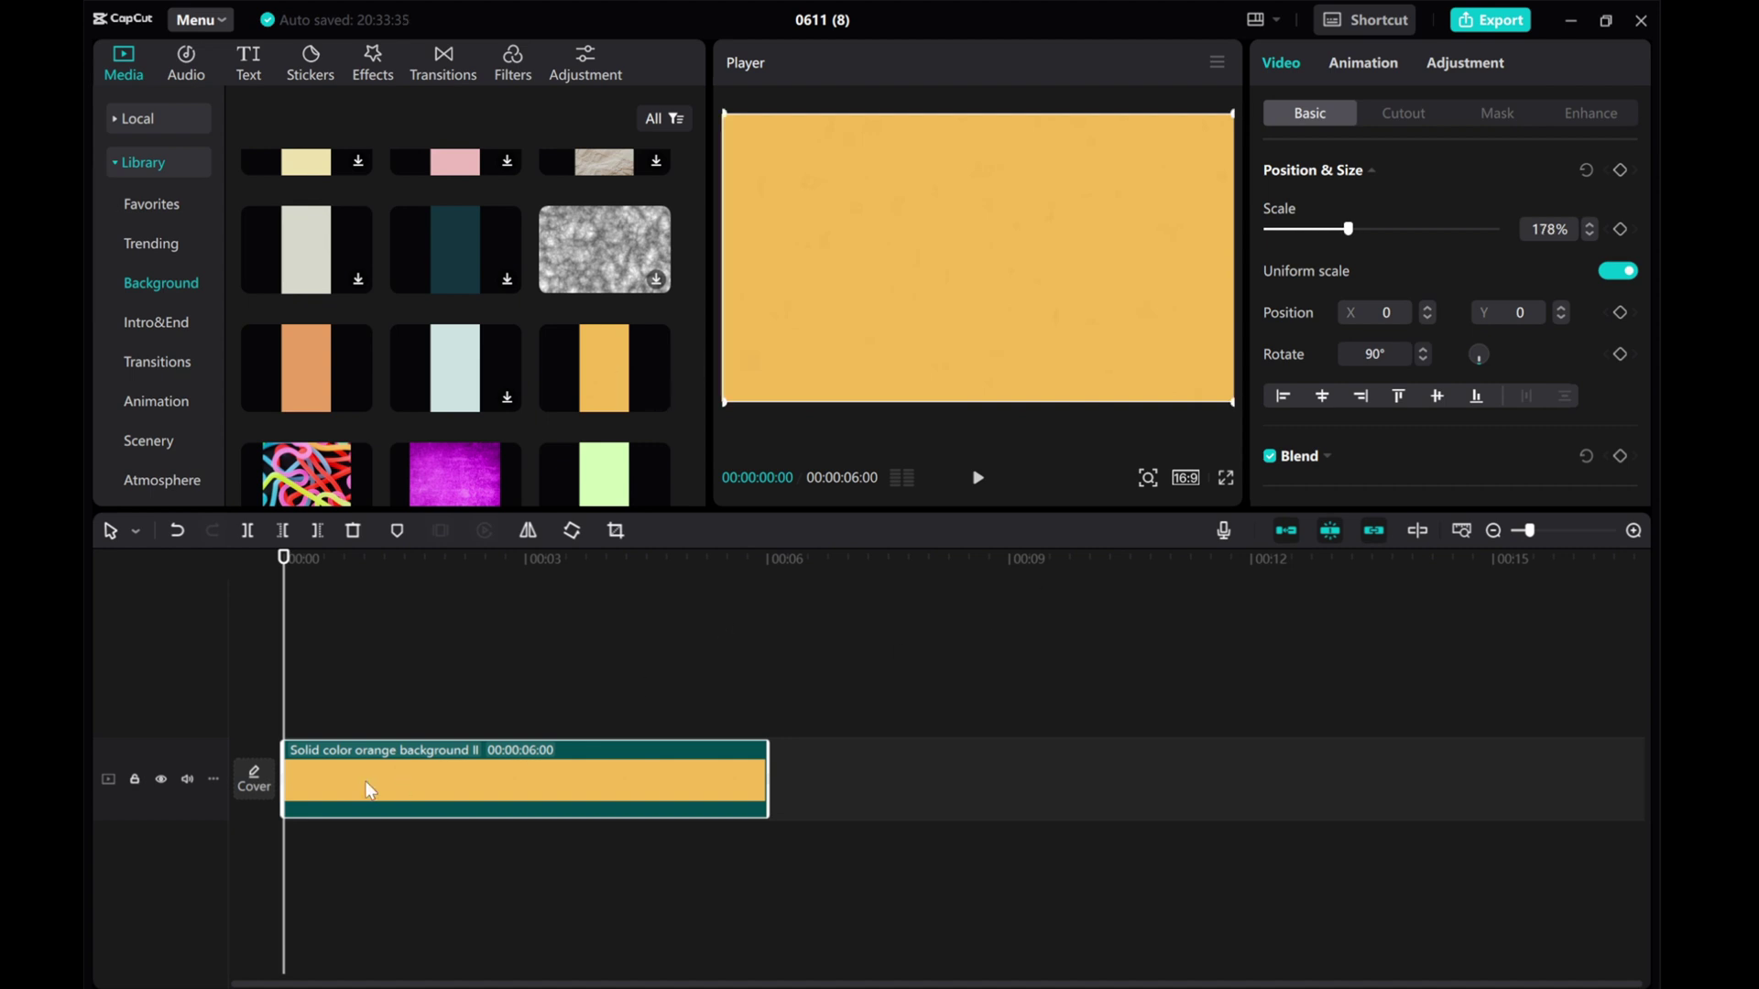
Add a Default text clip and stretch it to the background's full length.
{"action": "left_click", "coordinate": [128, 162]}
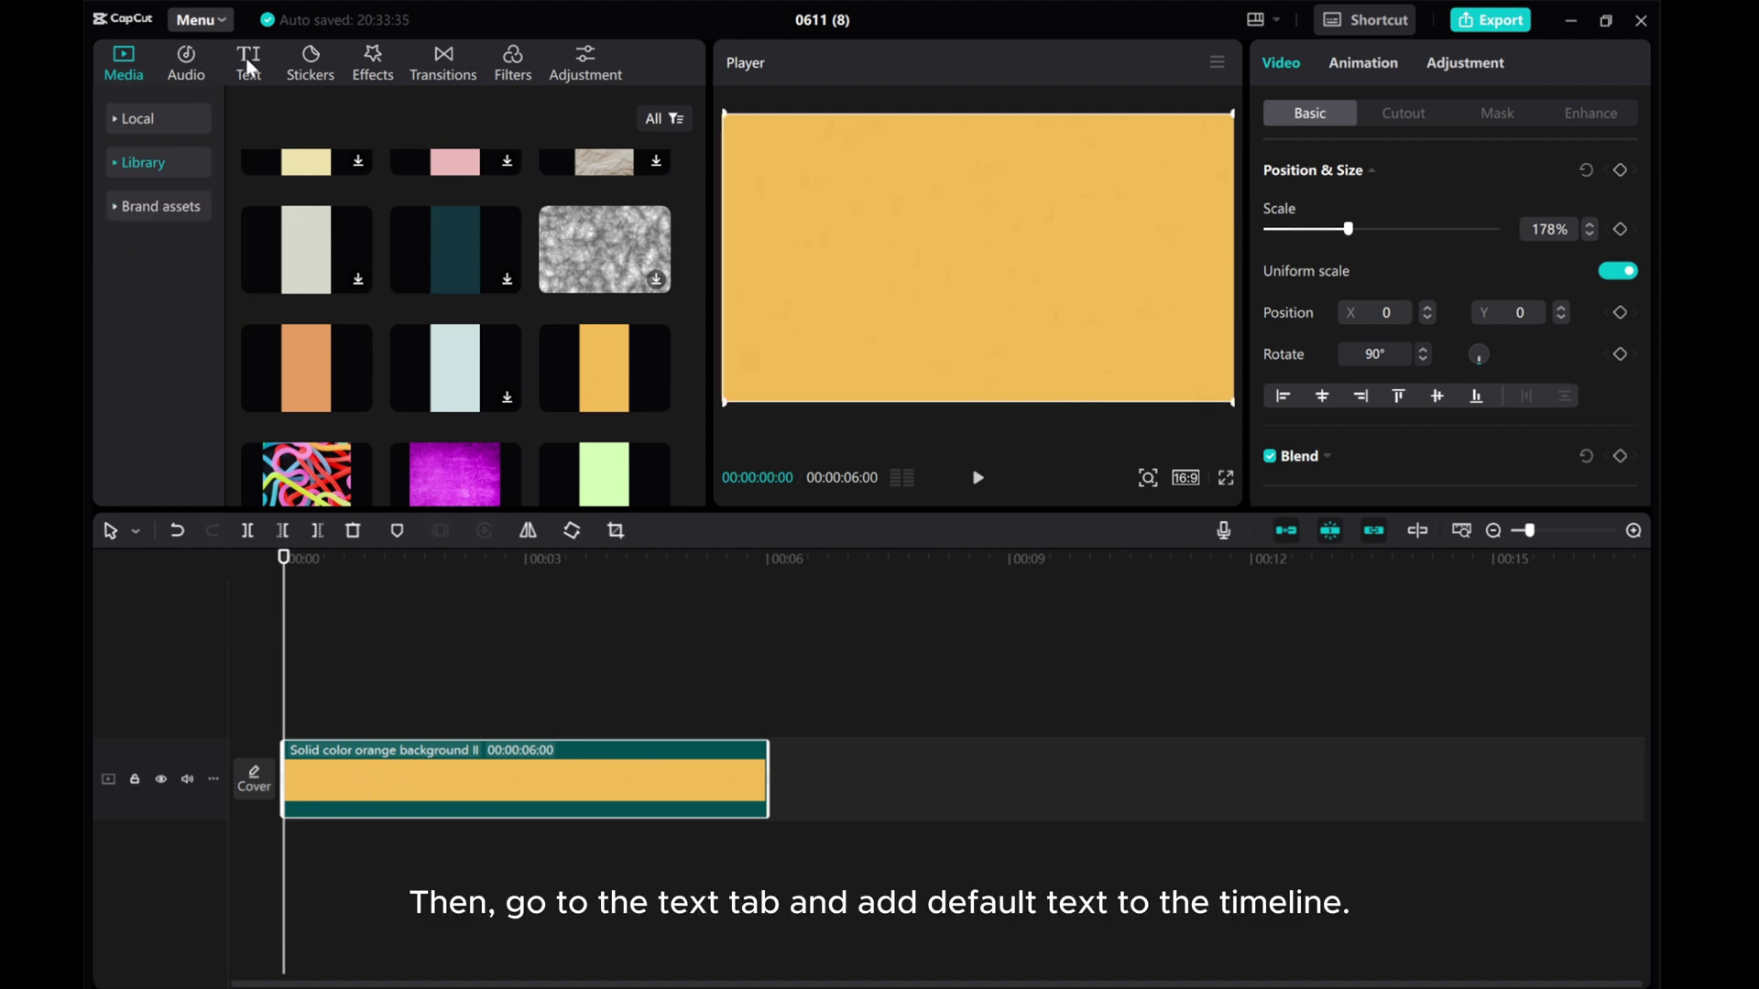
{"action": "left_click", "coordinate": [249, 64]}
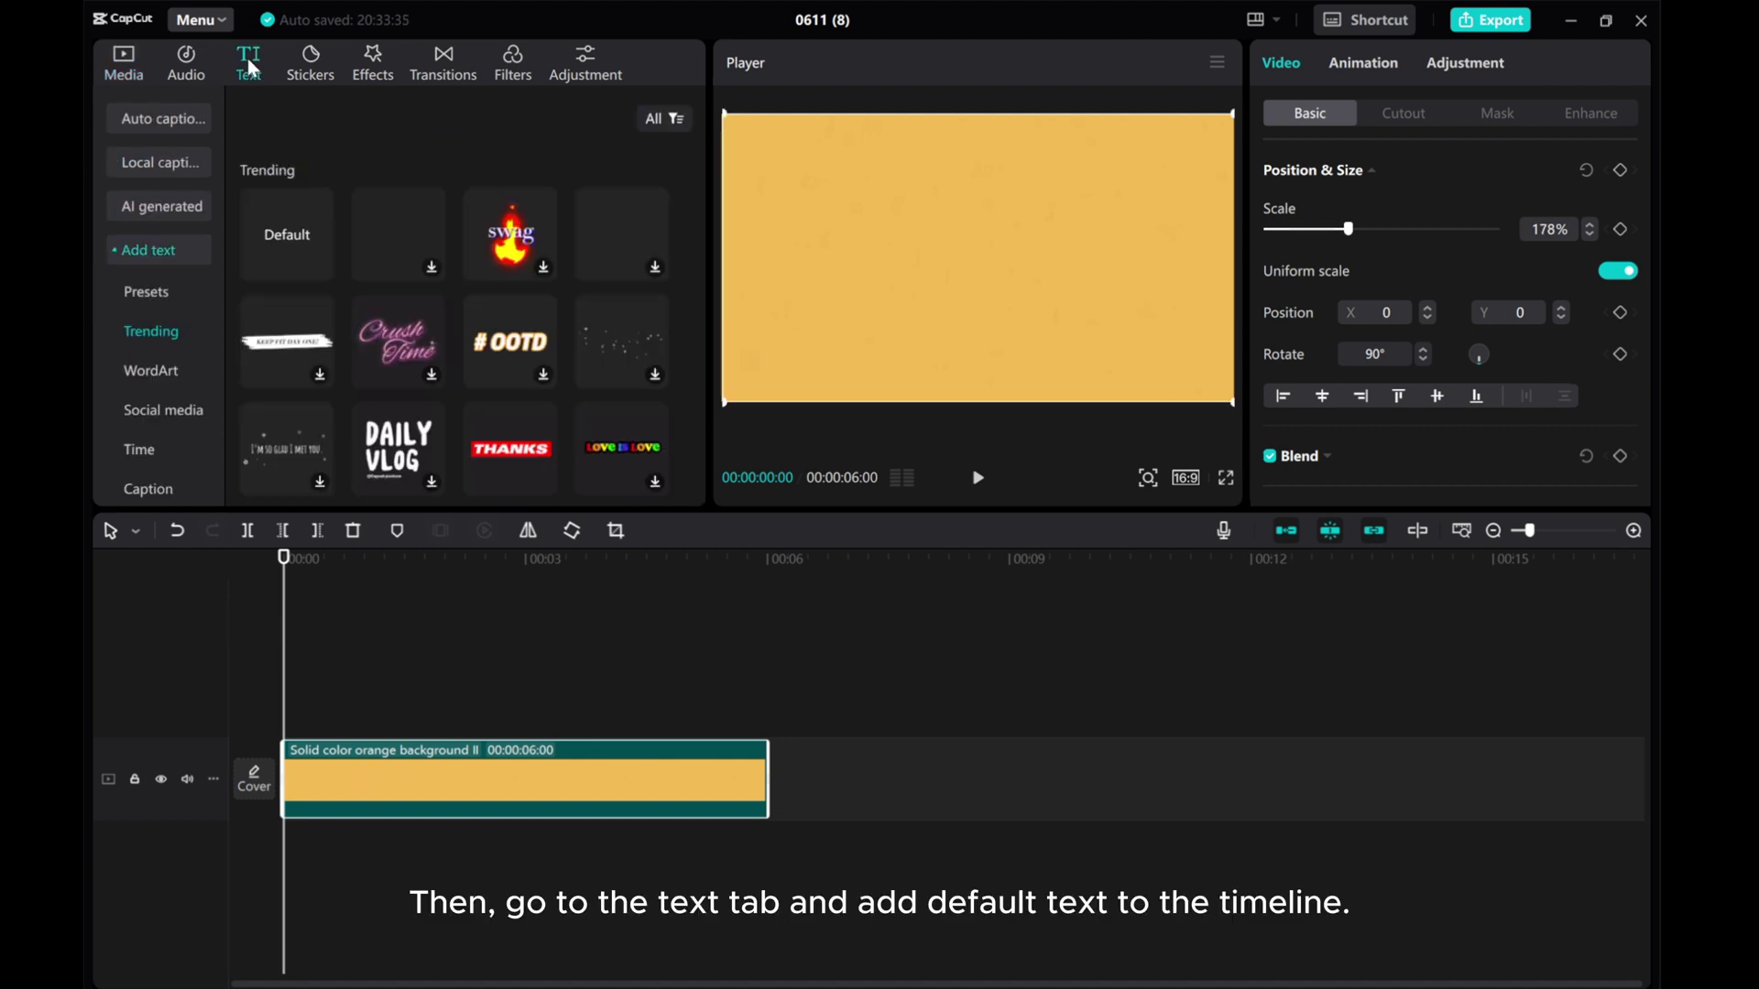
{"action": "left_click", "coordinate": [319, 267]}
{"action": "left_click_drag", "start_coordinate": [524, 720], "coordinate": [768, 730]}
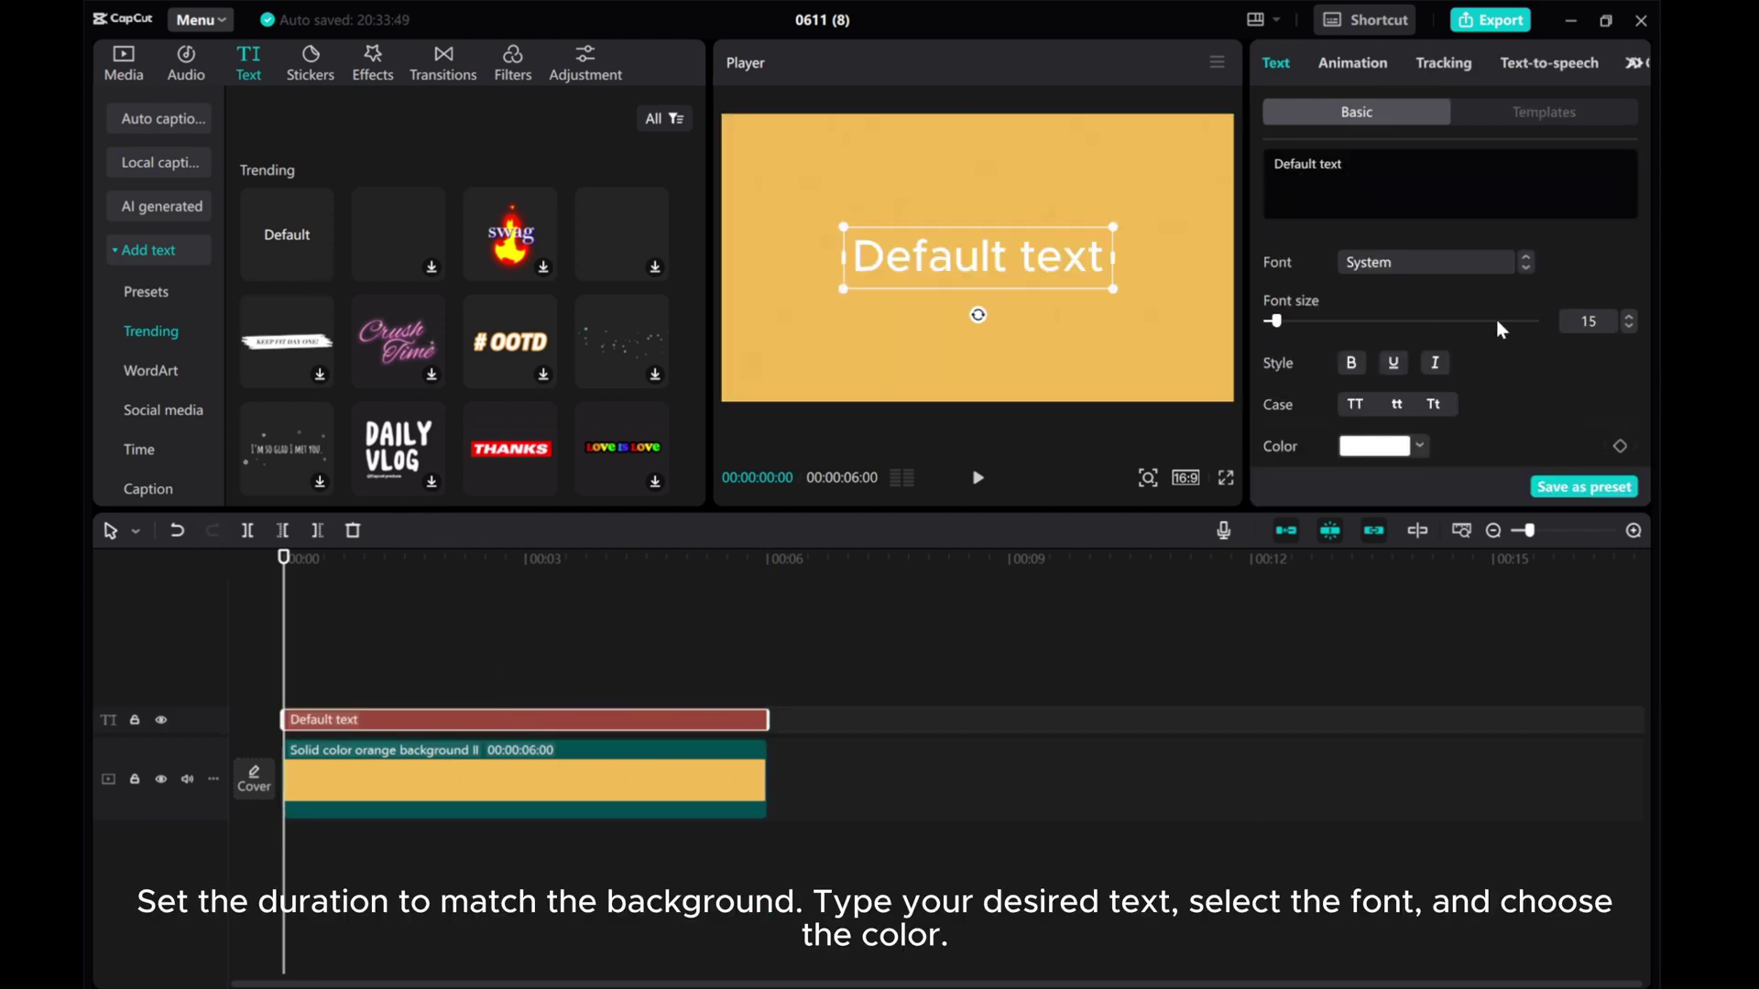
Style the text as uppercase Bevan, size 24, in green 007700.
{"action": "left_click", "coordinate": [1411, 264]}
{"action": "left_click", "coordinate": [1410, 292]}
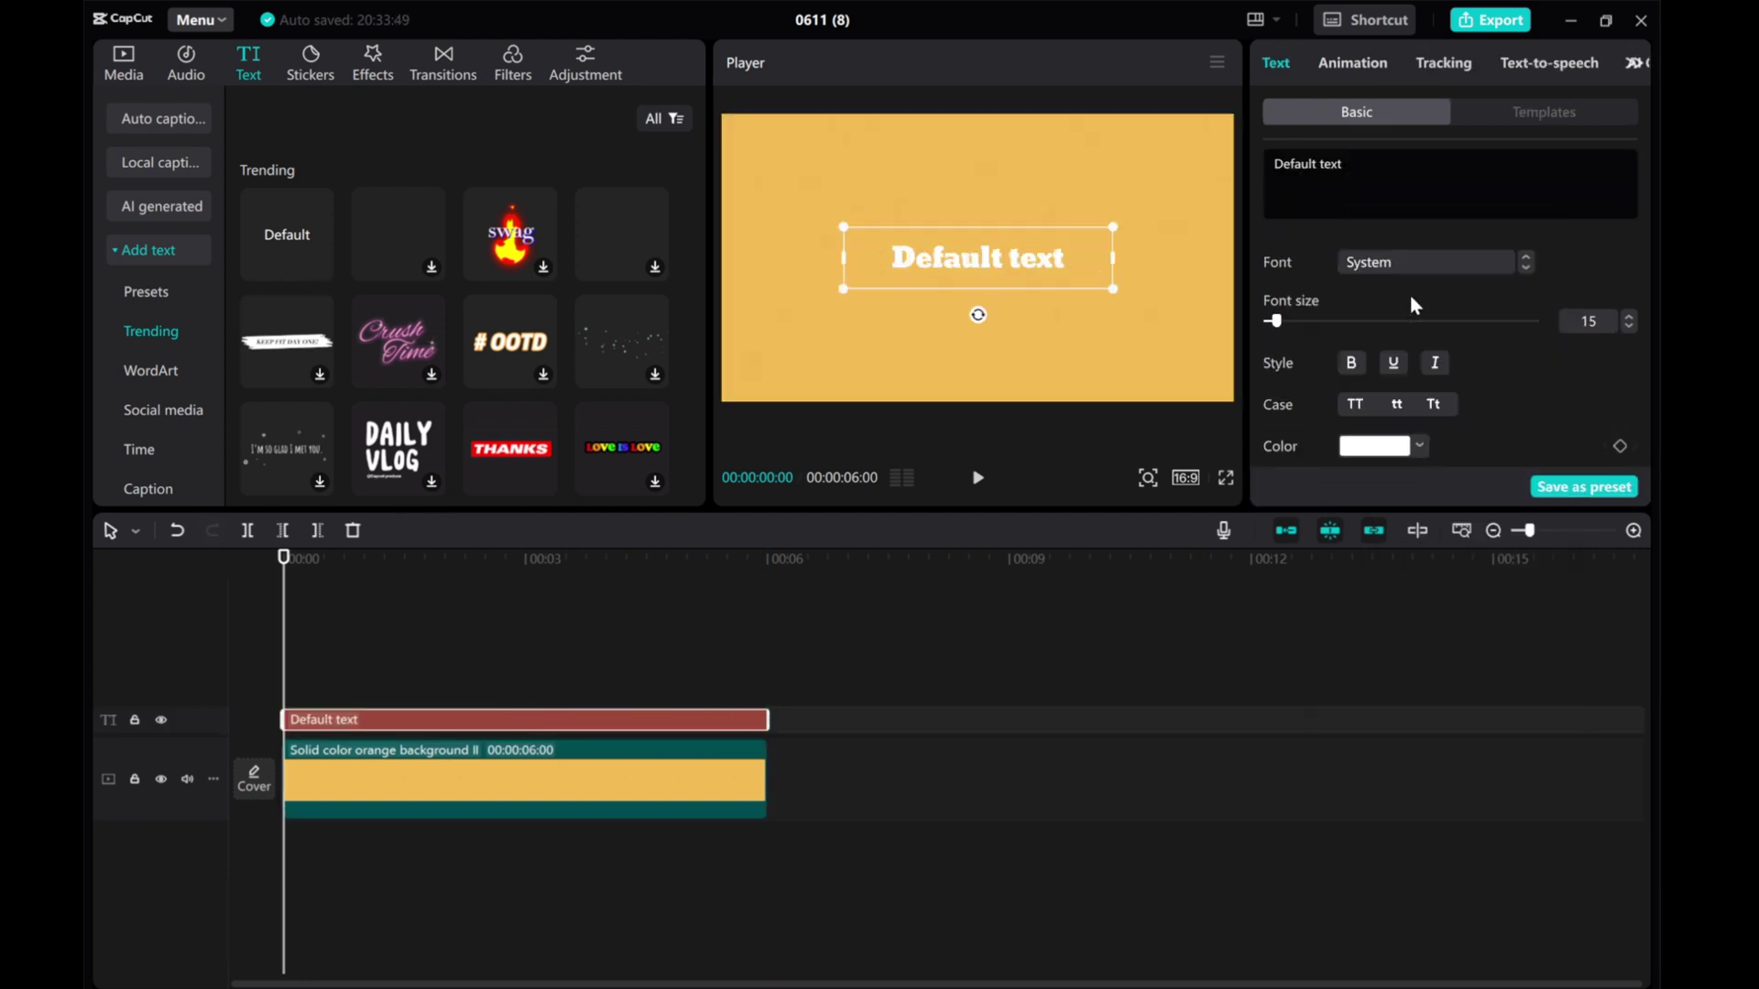
{"action": "left_click", "coordinate": [1356, 406]}
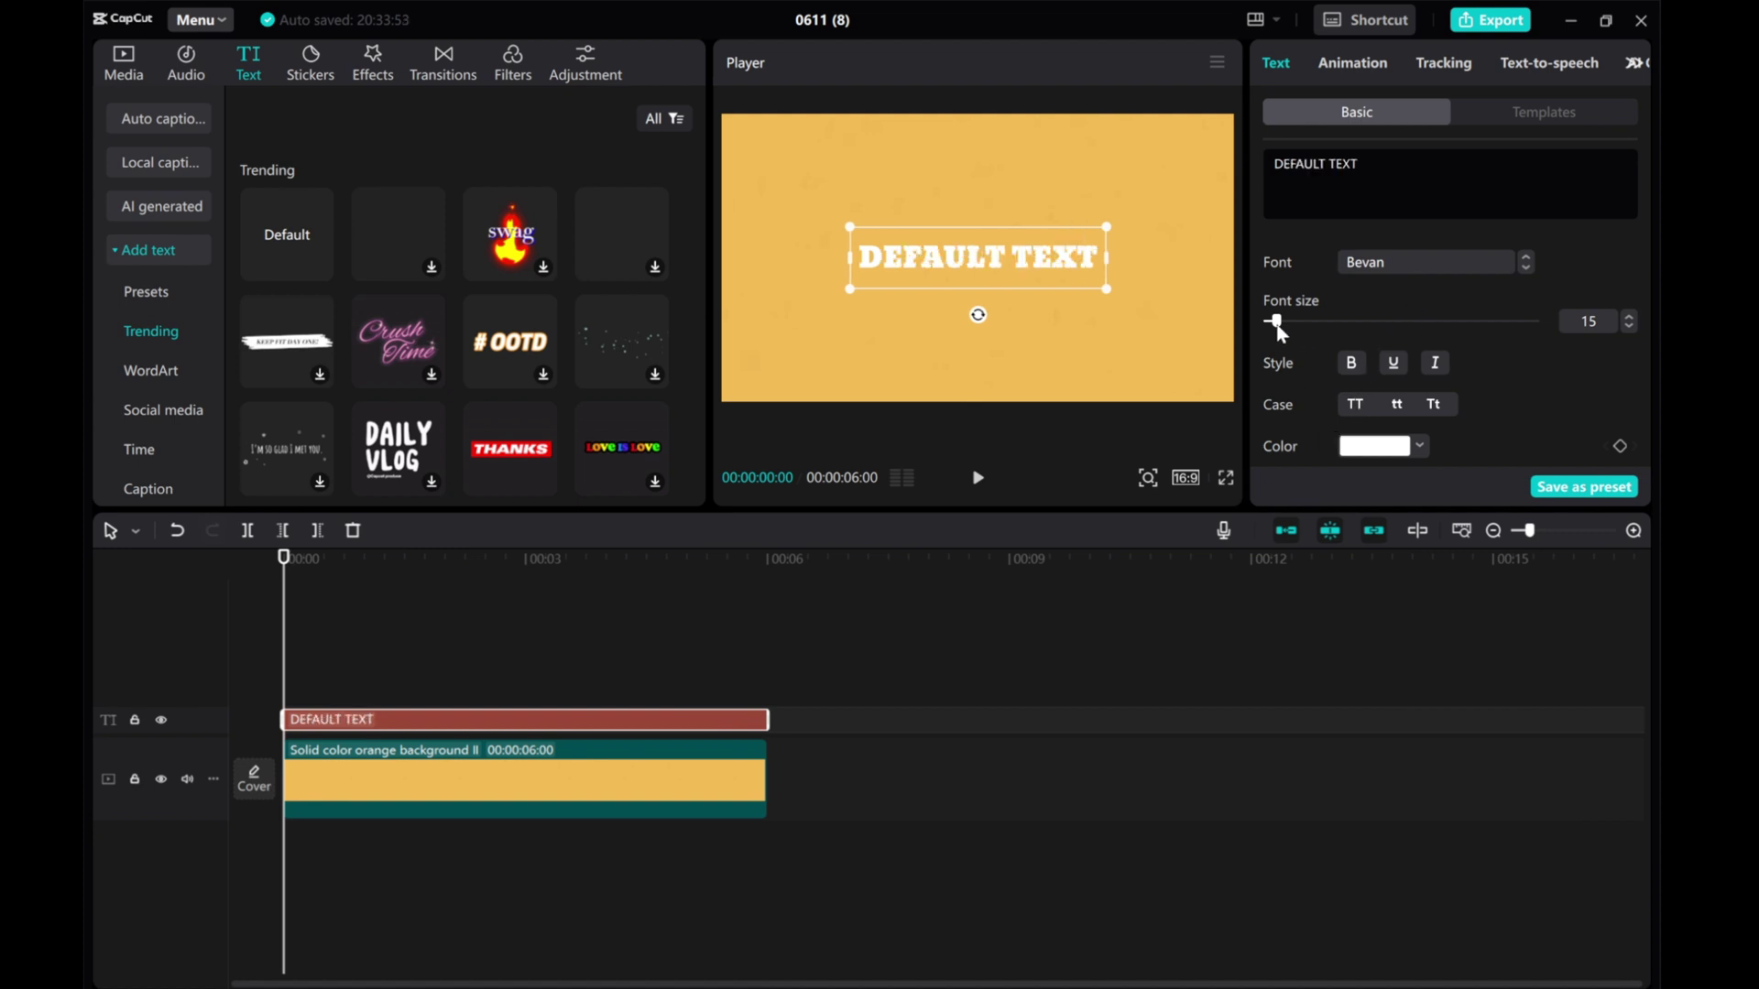
{"action": "left_click_drag", "start_coordinate": [1275, 321], "coordinate": [1283, 327]}
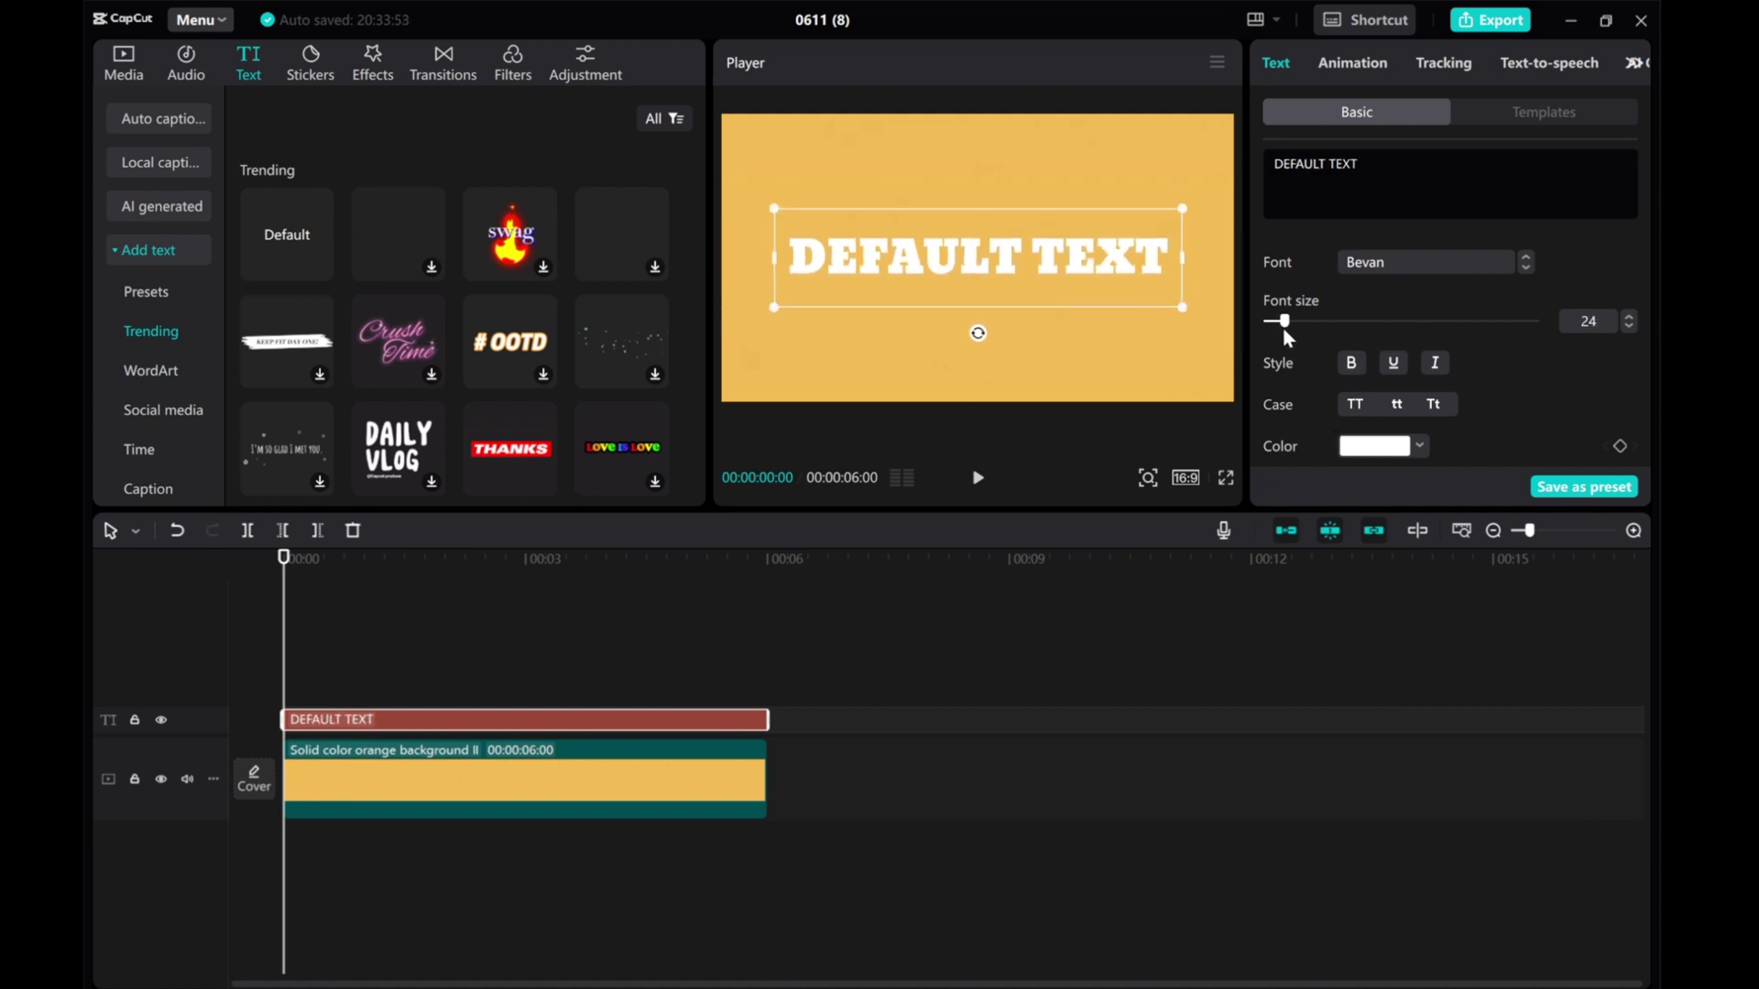
{"action": "scroll", "coordinate": [1444, 421], "scroll_direction": "down", "scroll_amount": 2}
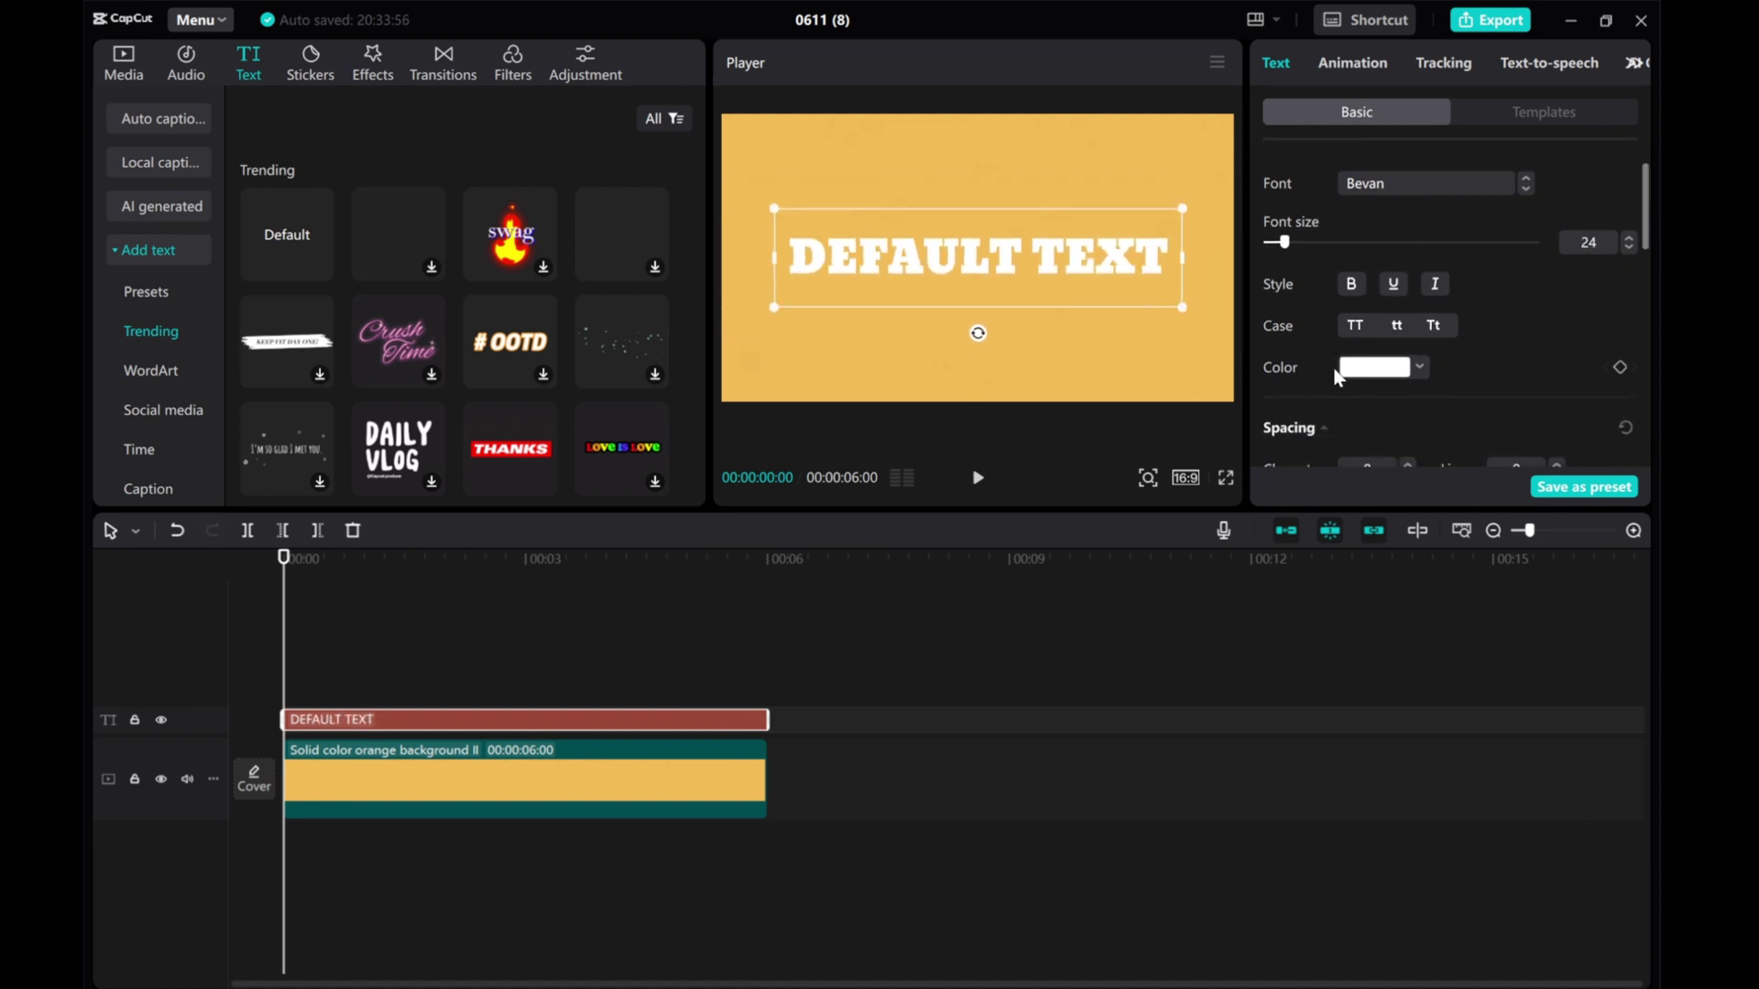
{"action": "left_click", "coordinate": [1375, 369]}
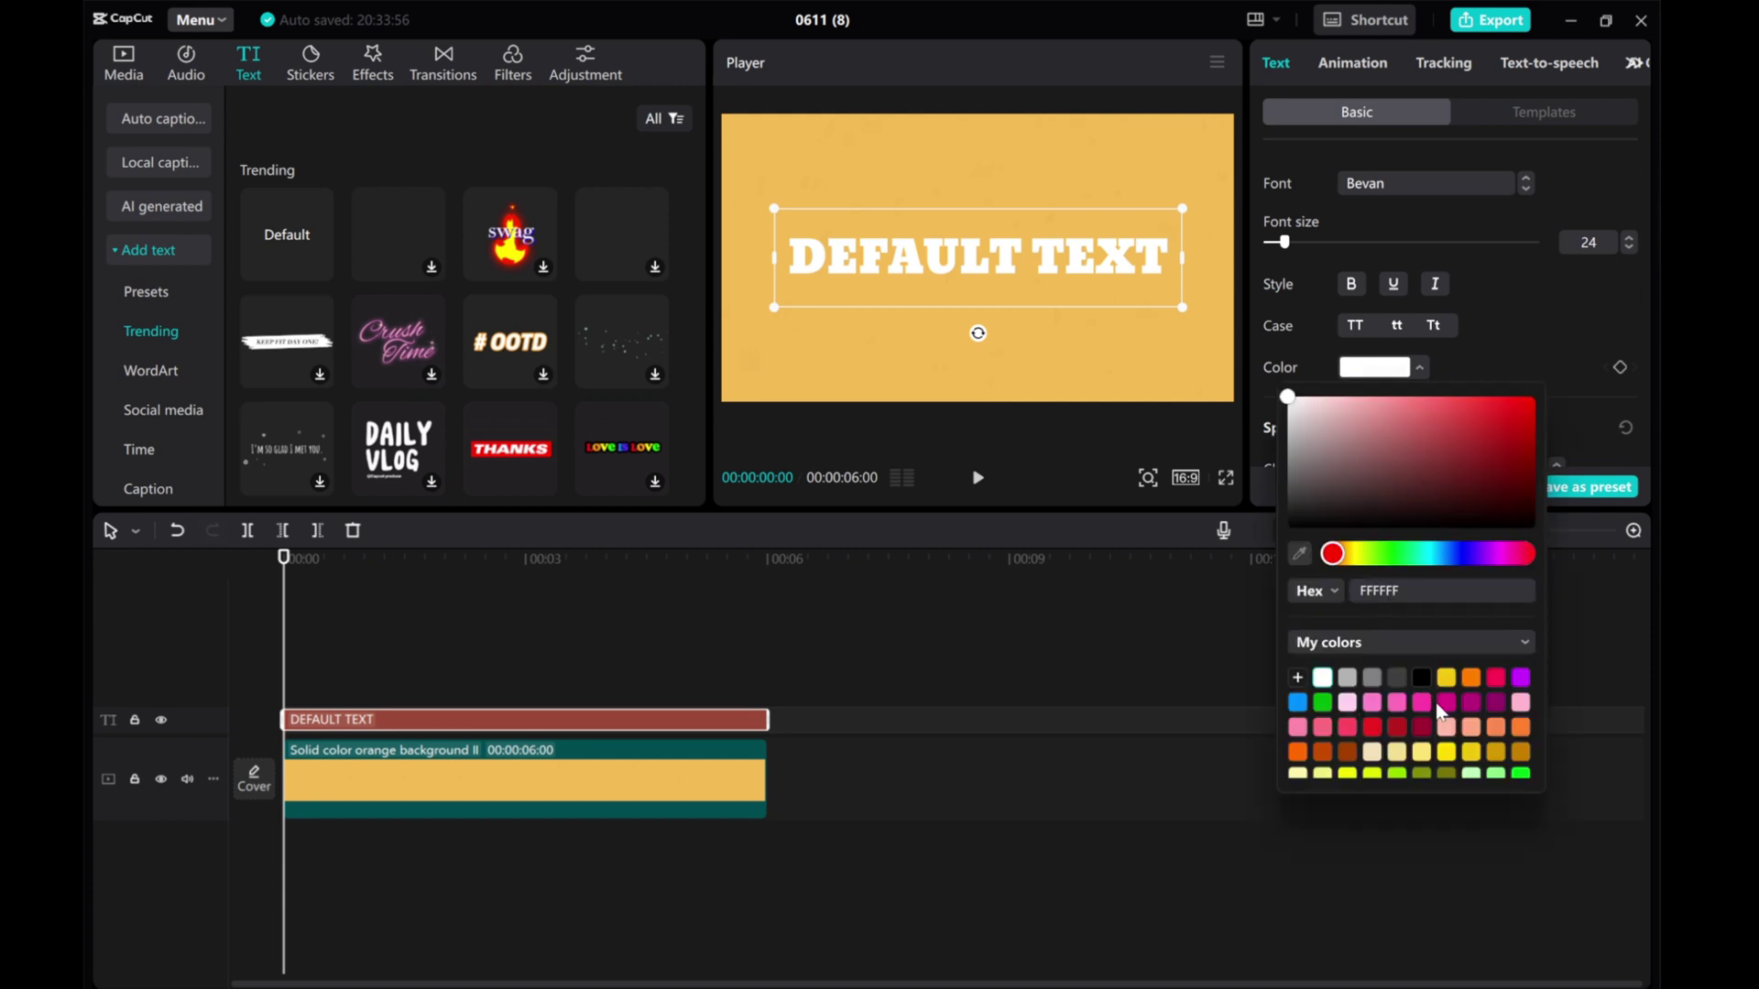
{"action": "scroll", "coordinate": [1441, 712], "scroll_direction": "down", "scroll_amount": 3}
{"action": "left_click", "coordinate": [1347, 726]}
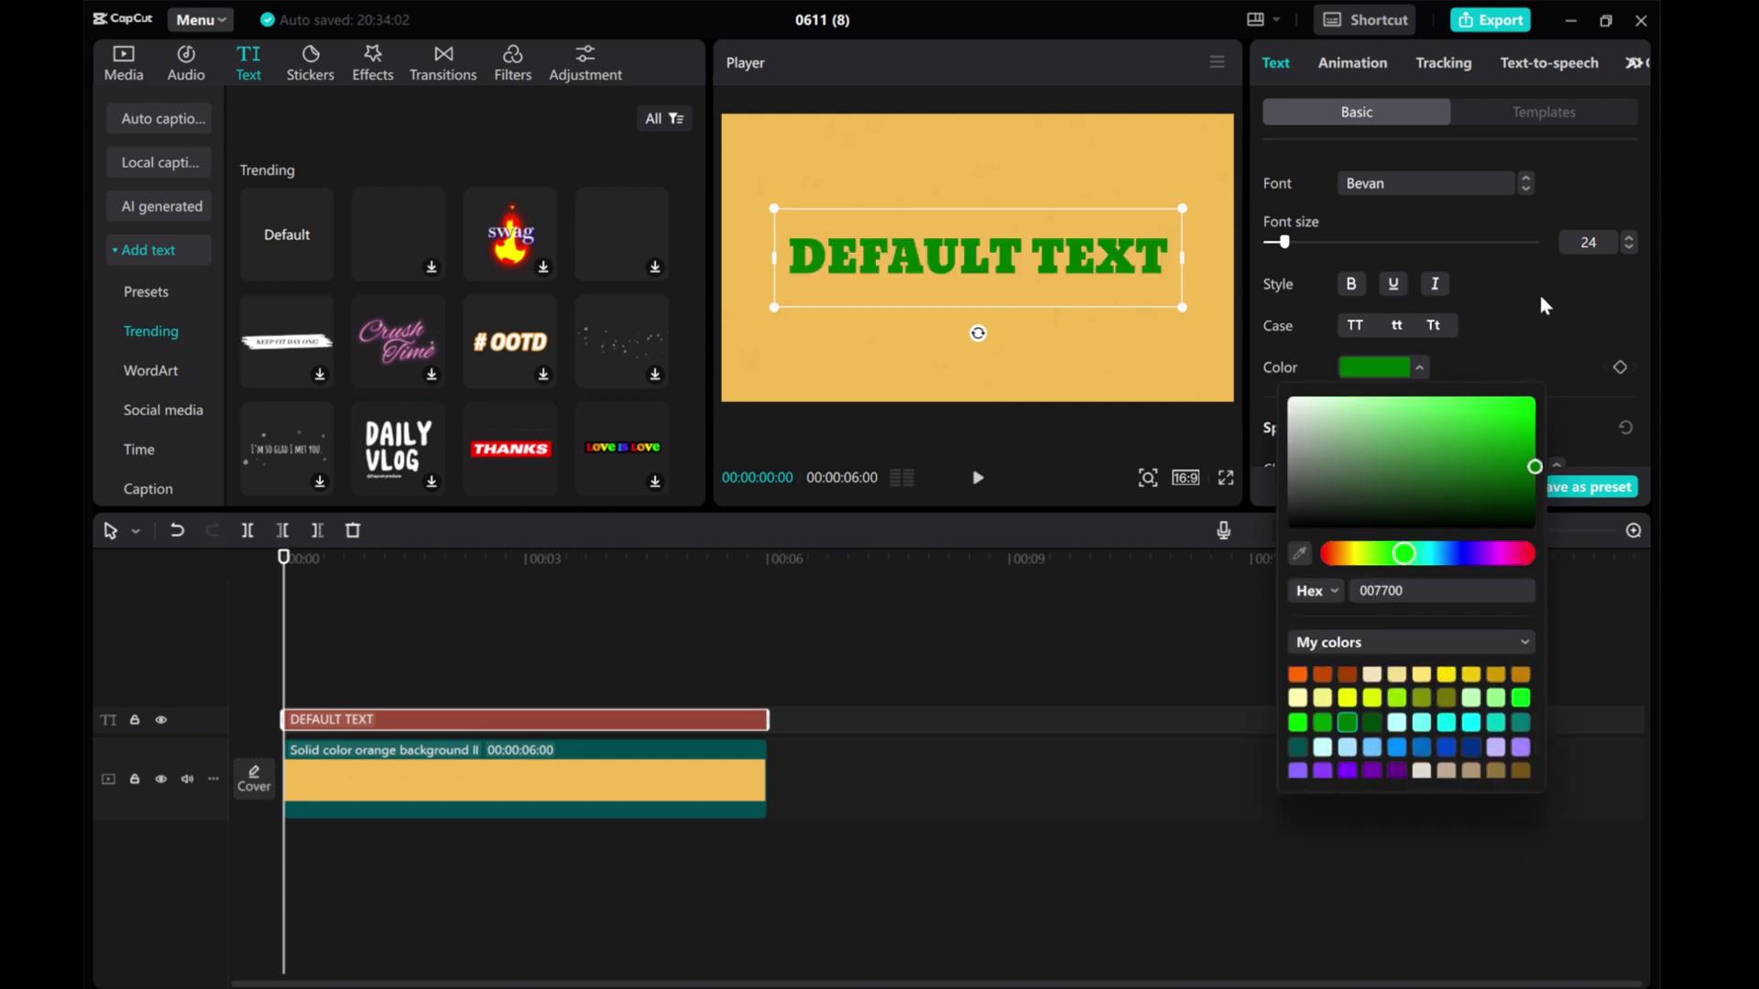
{"action": "left_click", "coordinate": [1510, 309]}
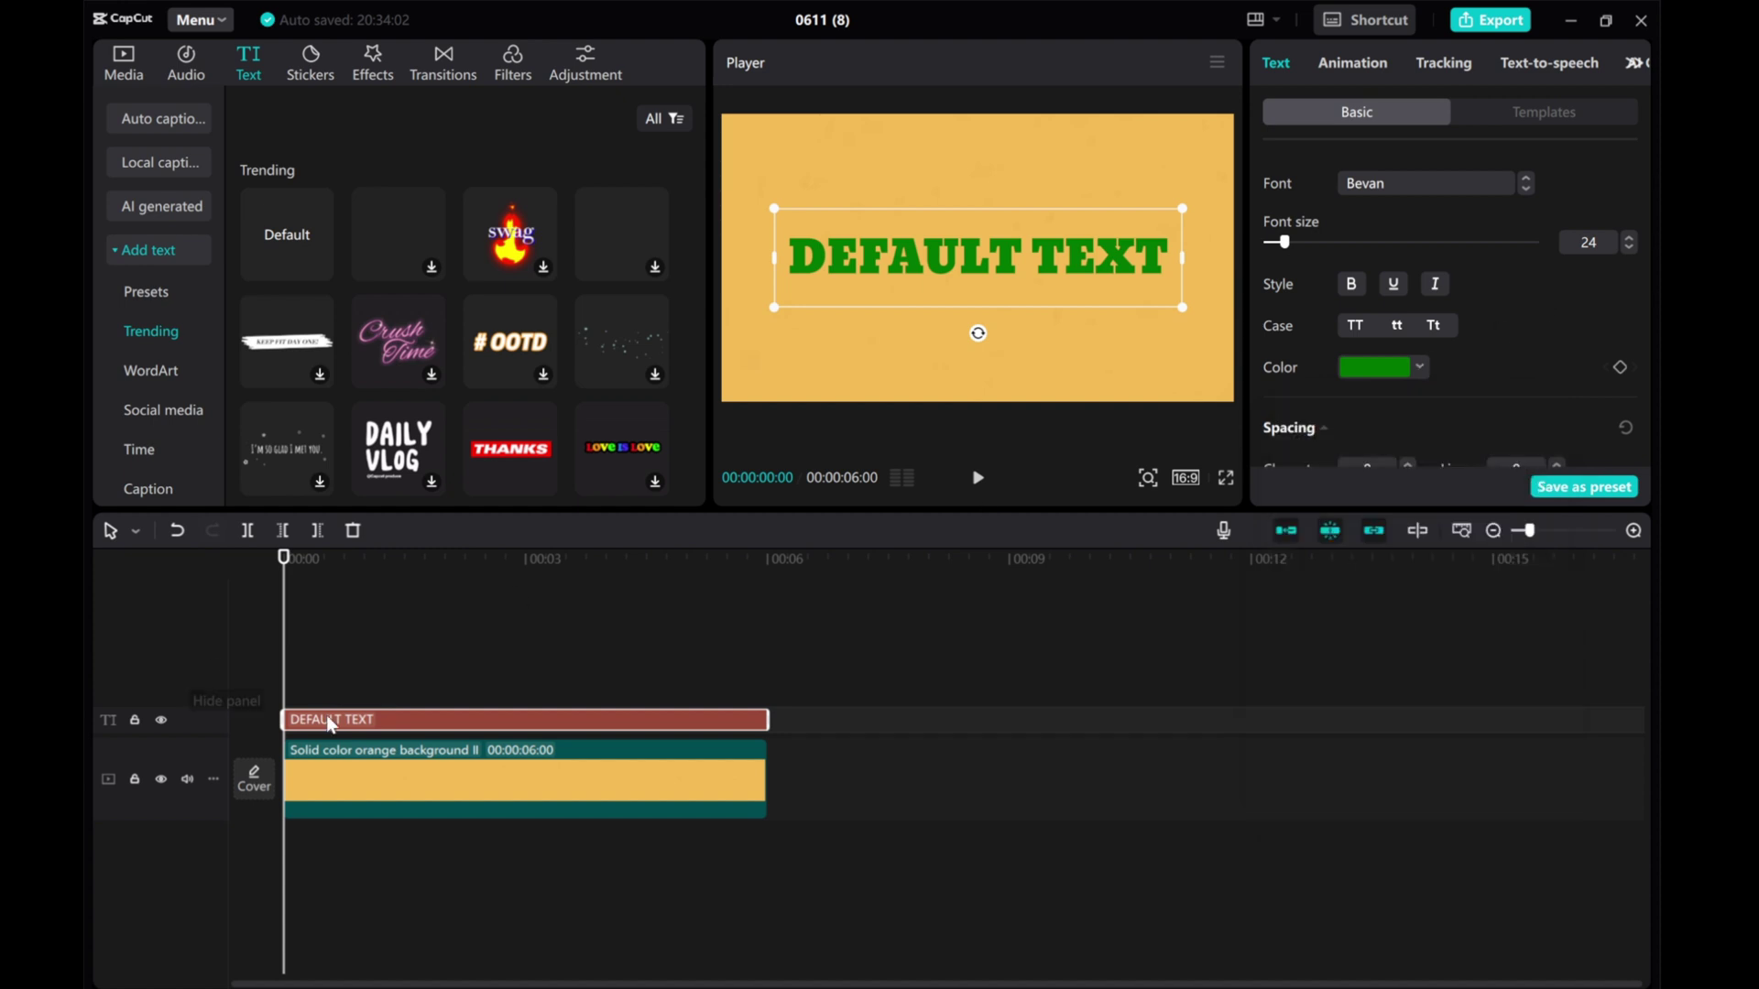
Duplicate the orange background after the original and scale the copy down to 65%.
{"action": "left_click", "coordinate": [326, 768]}
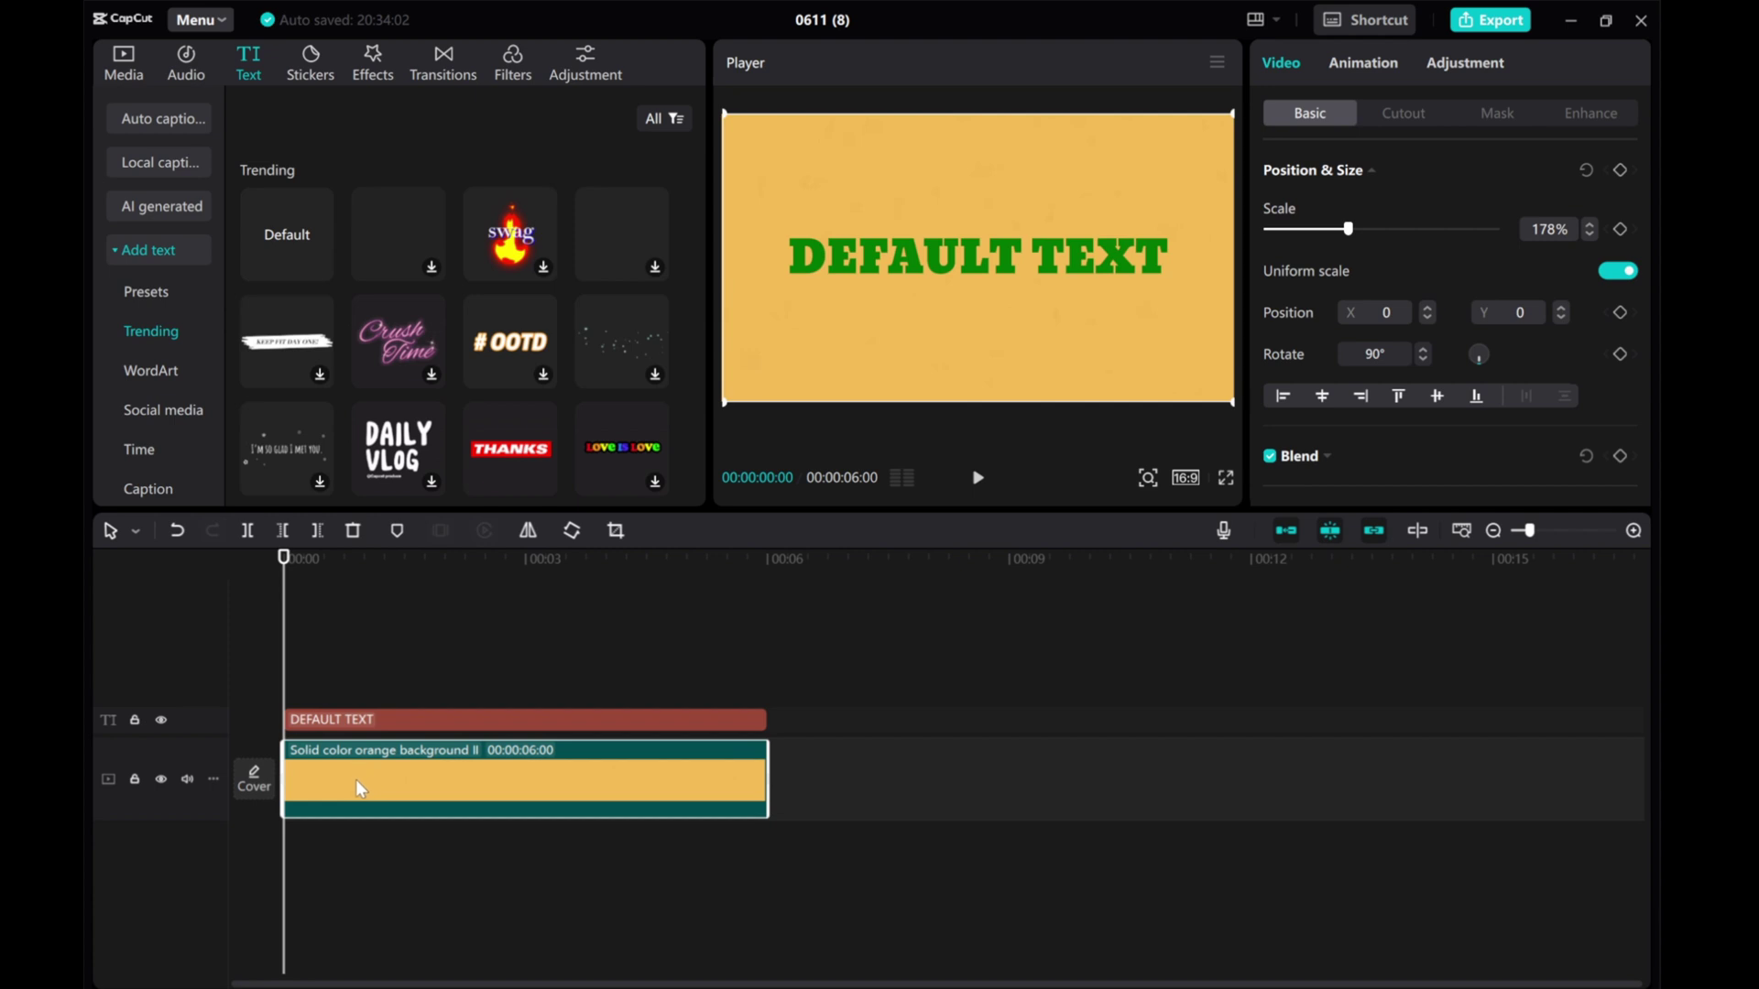
{"action": "left_click_drag", "start_coordinate": [379, 783], "coordinate": [842, 794]}
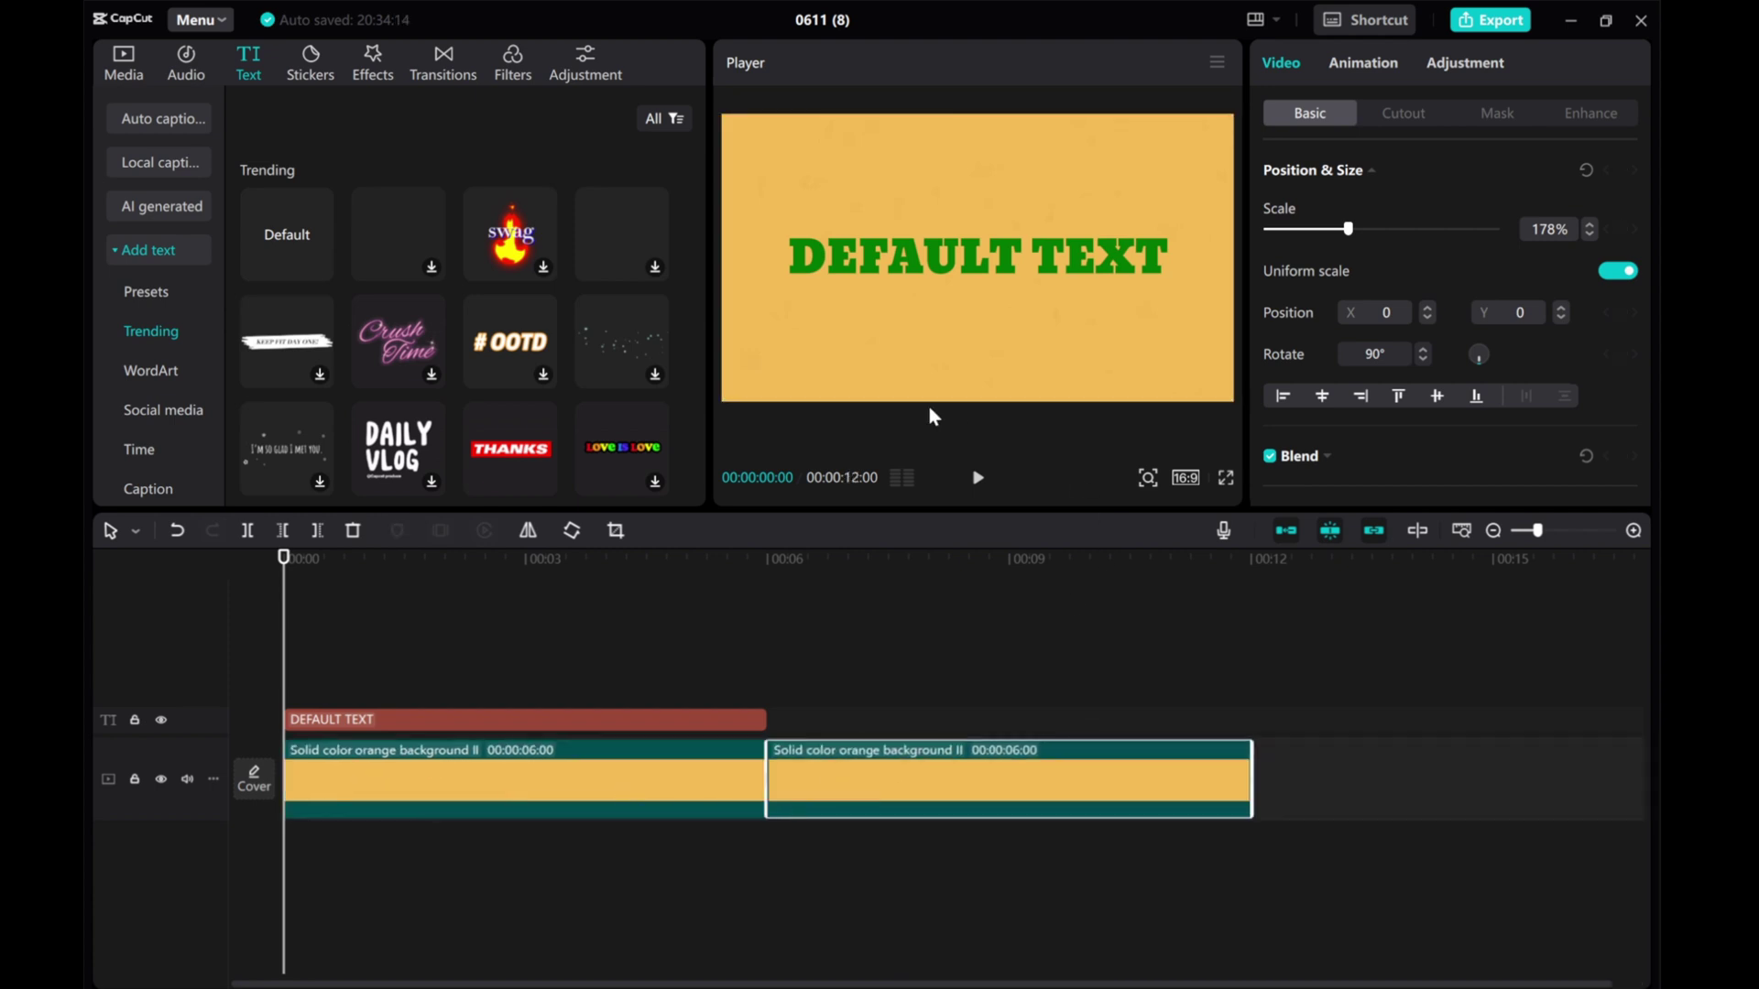
{"action": "left_click_drag", "start_coordinate": [283, 683], "coordinate": [895, 680]}
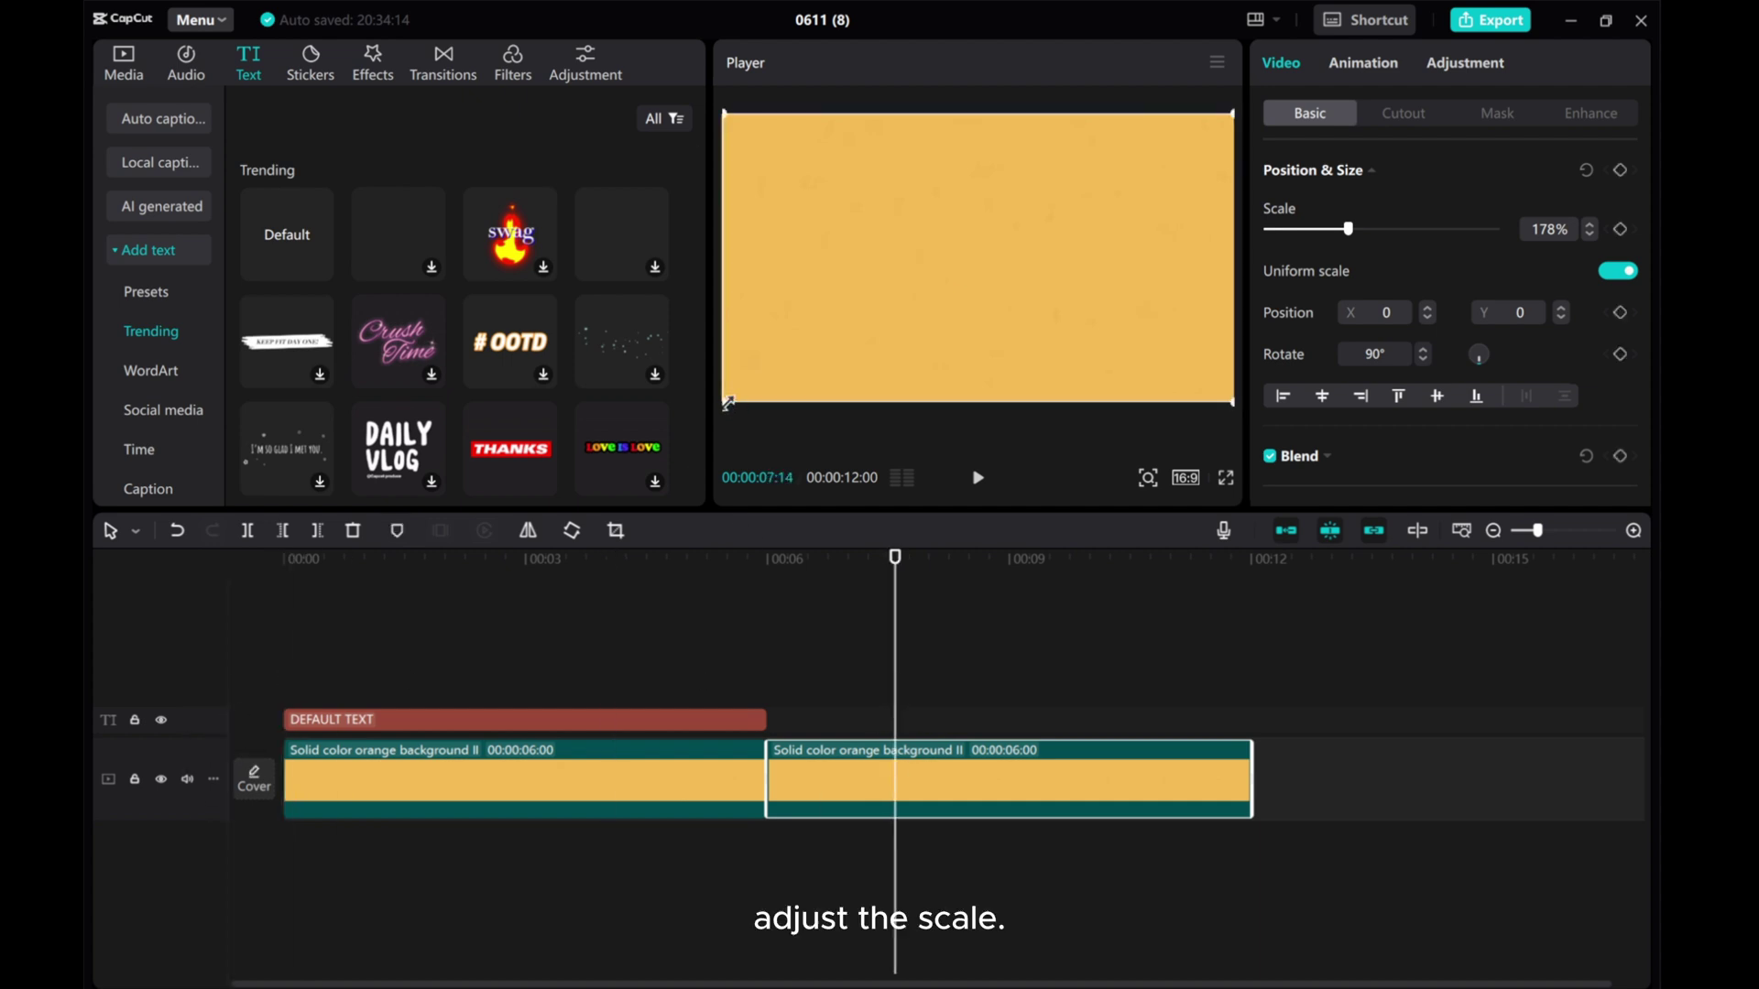
{"action": "left_click_drag", "start_coordinate": [725, 403], "coordinate": [981, 306]}
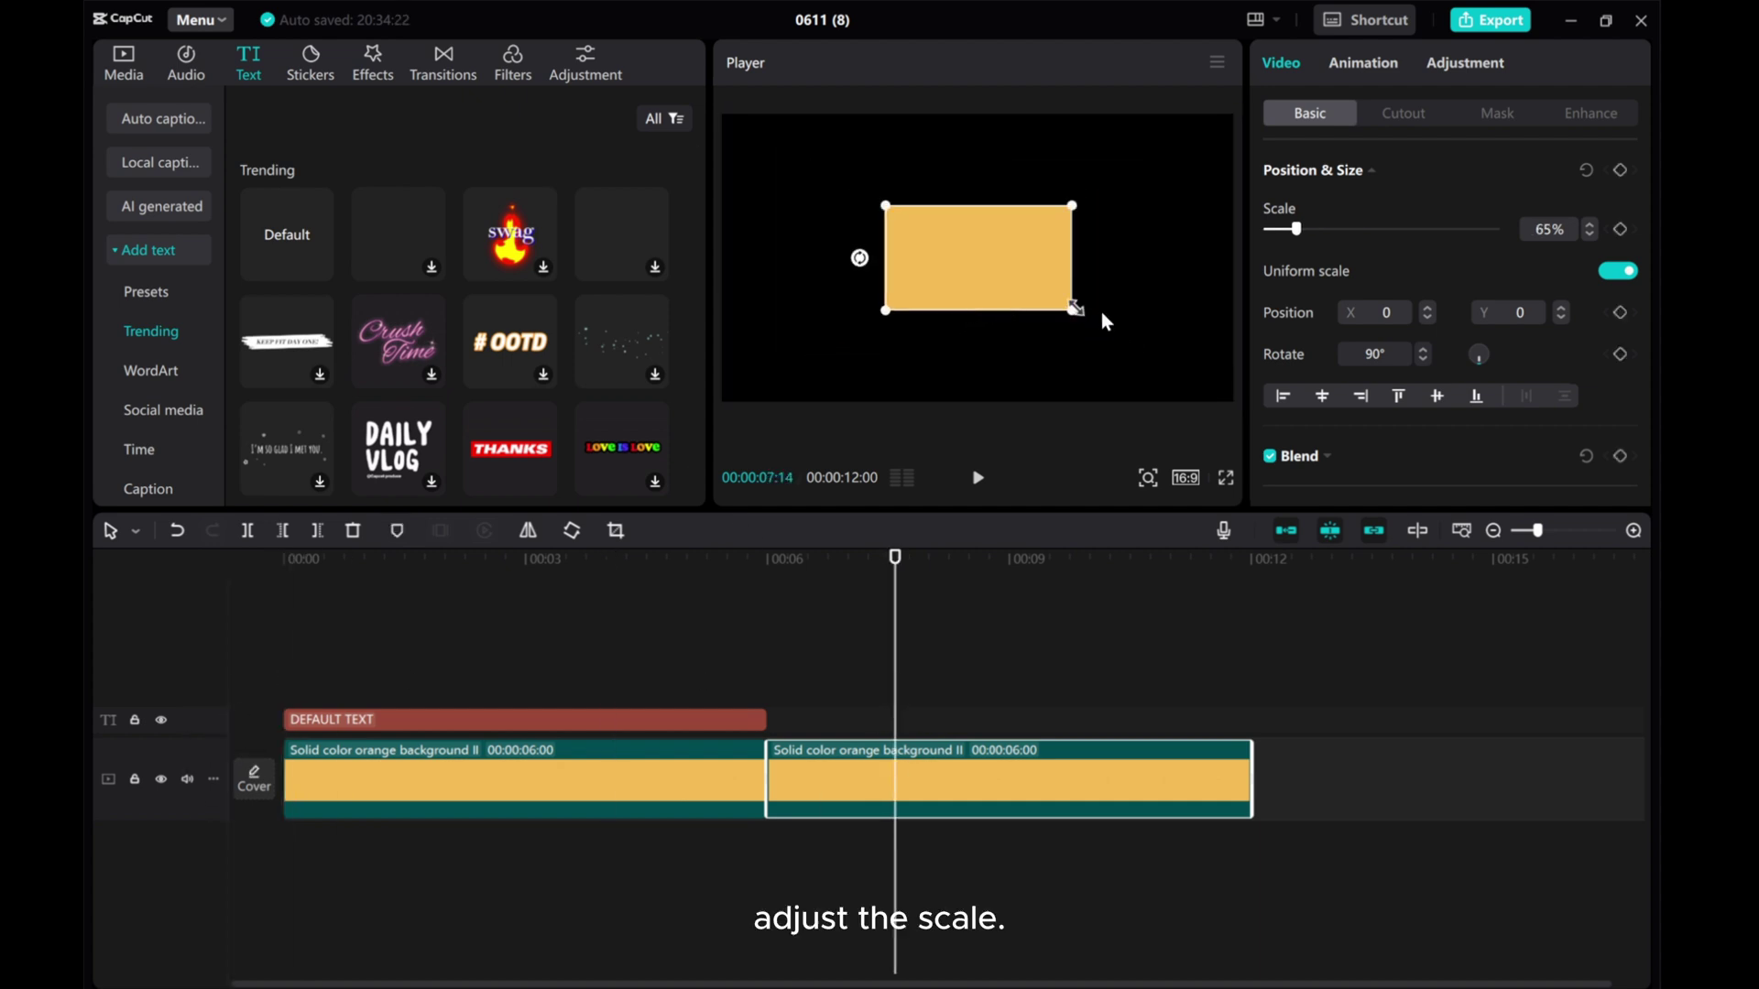
Set the copy's canvas to Color and eyedrop the text's green, 007700.
{"action": "scroll", "coordinate": [1359, 400], "scroll_direction": "down", "scroll_amount": 1}
{"action": "scroll", "coordinate": [1360, 400], "scroll_direction": "down", "scroll_amount": 3}
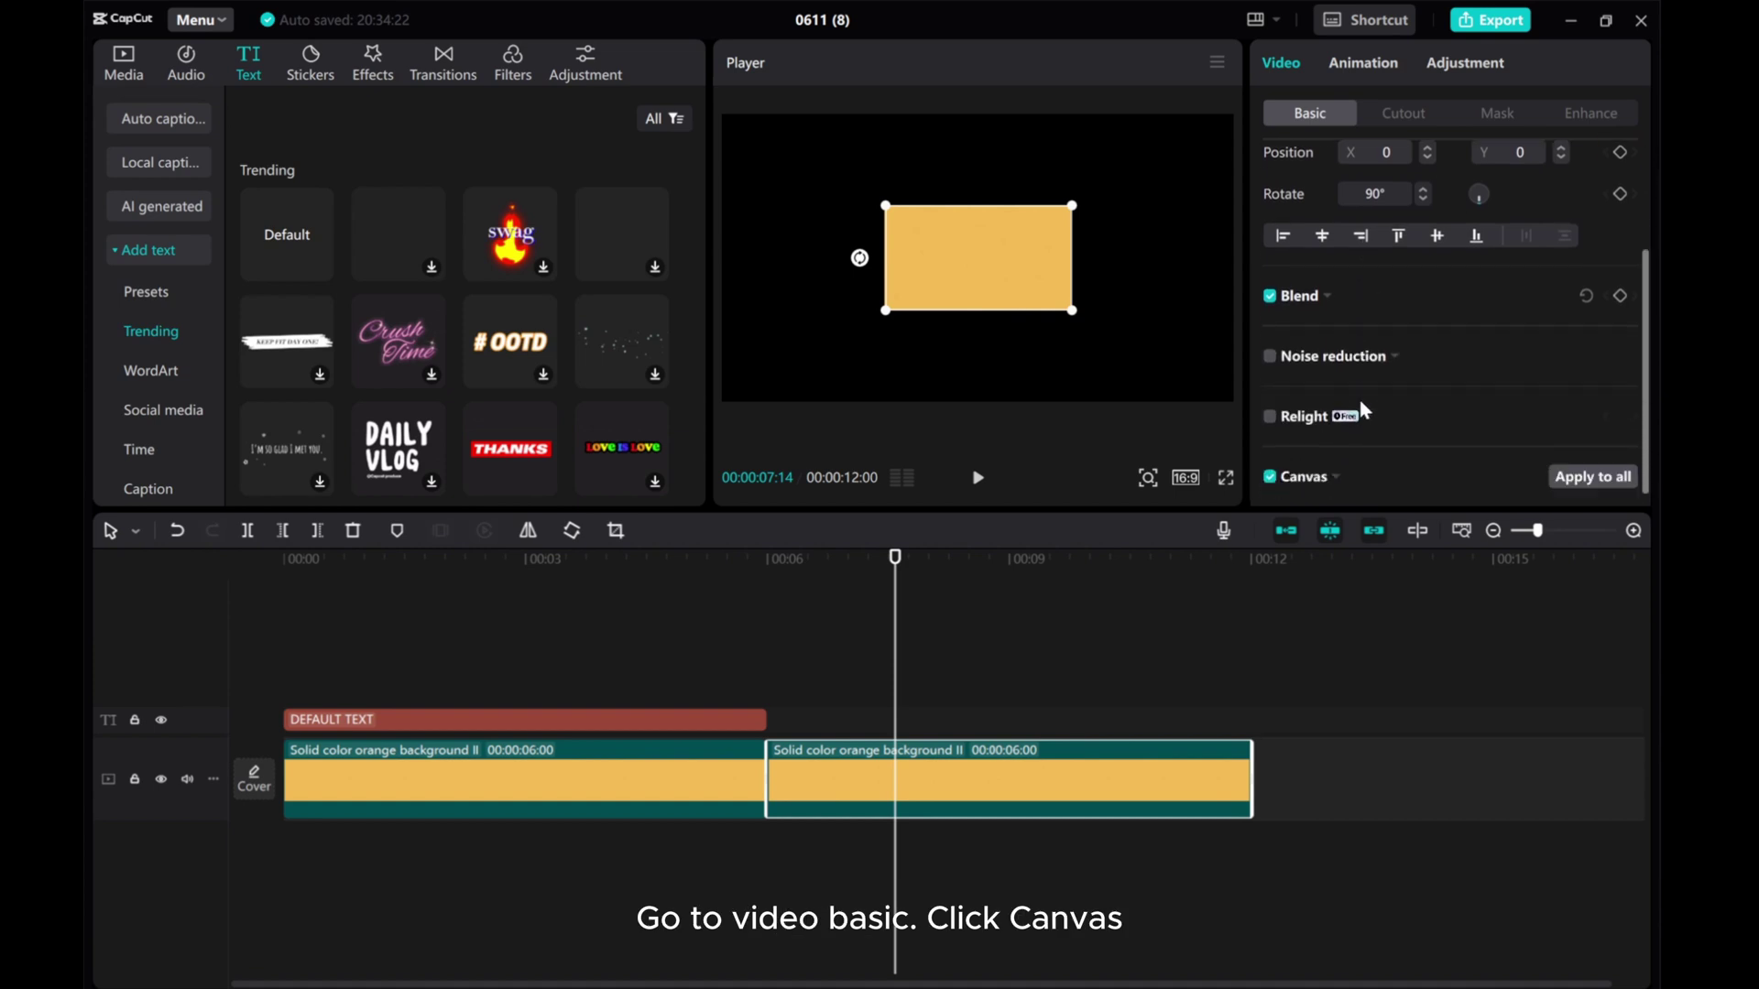
{"action": "left_click", "coordinate": [1304, 467]}
{"action": "scroll", "coordinate": [1328, 471], "scroll_direction": "down", "scroll_amount": 1}
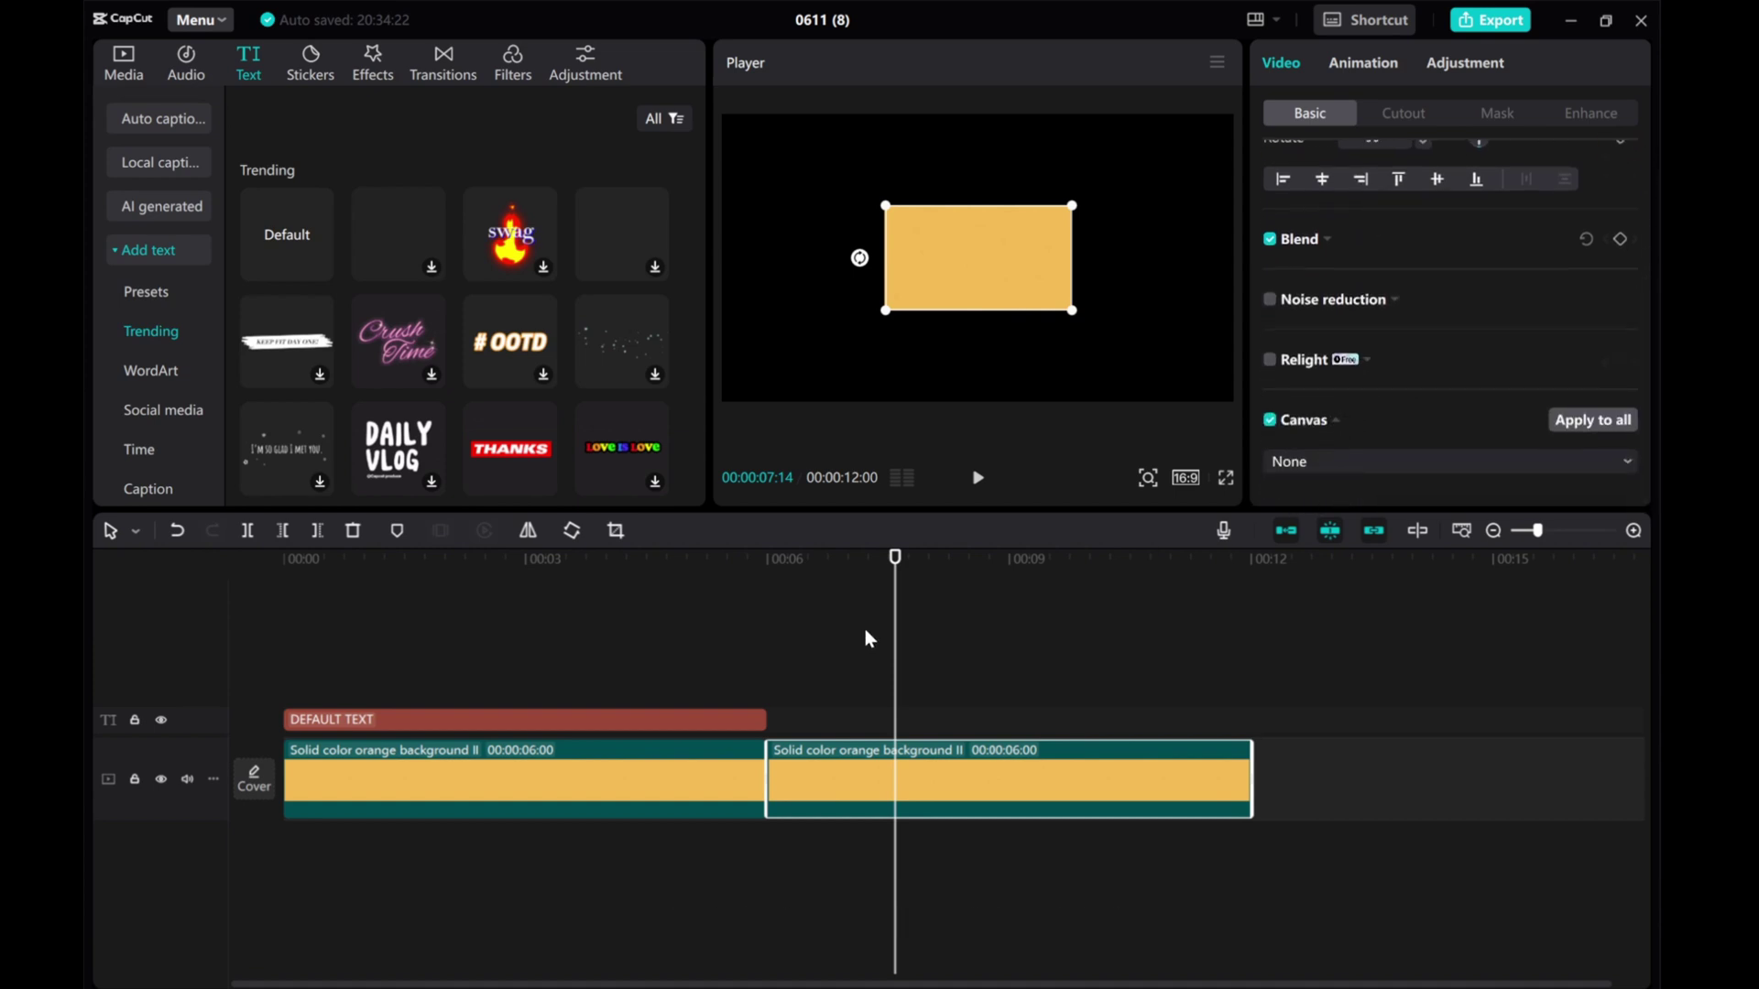
{"action": "left_click_drag", "start_coordinate": [893, 628], "coordinate": [558, 628]}
{"action": "left_click", "coordinate": [1321, 452]}
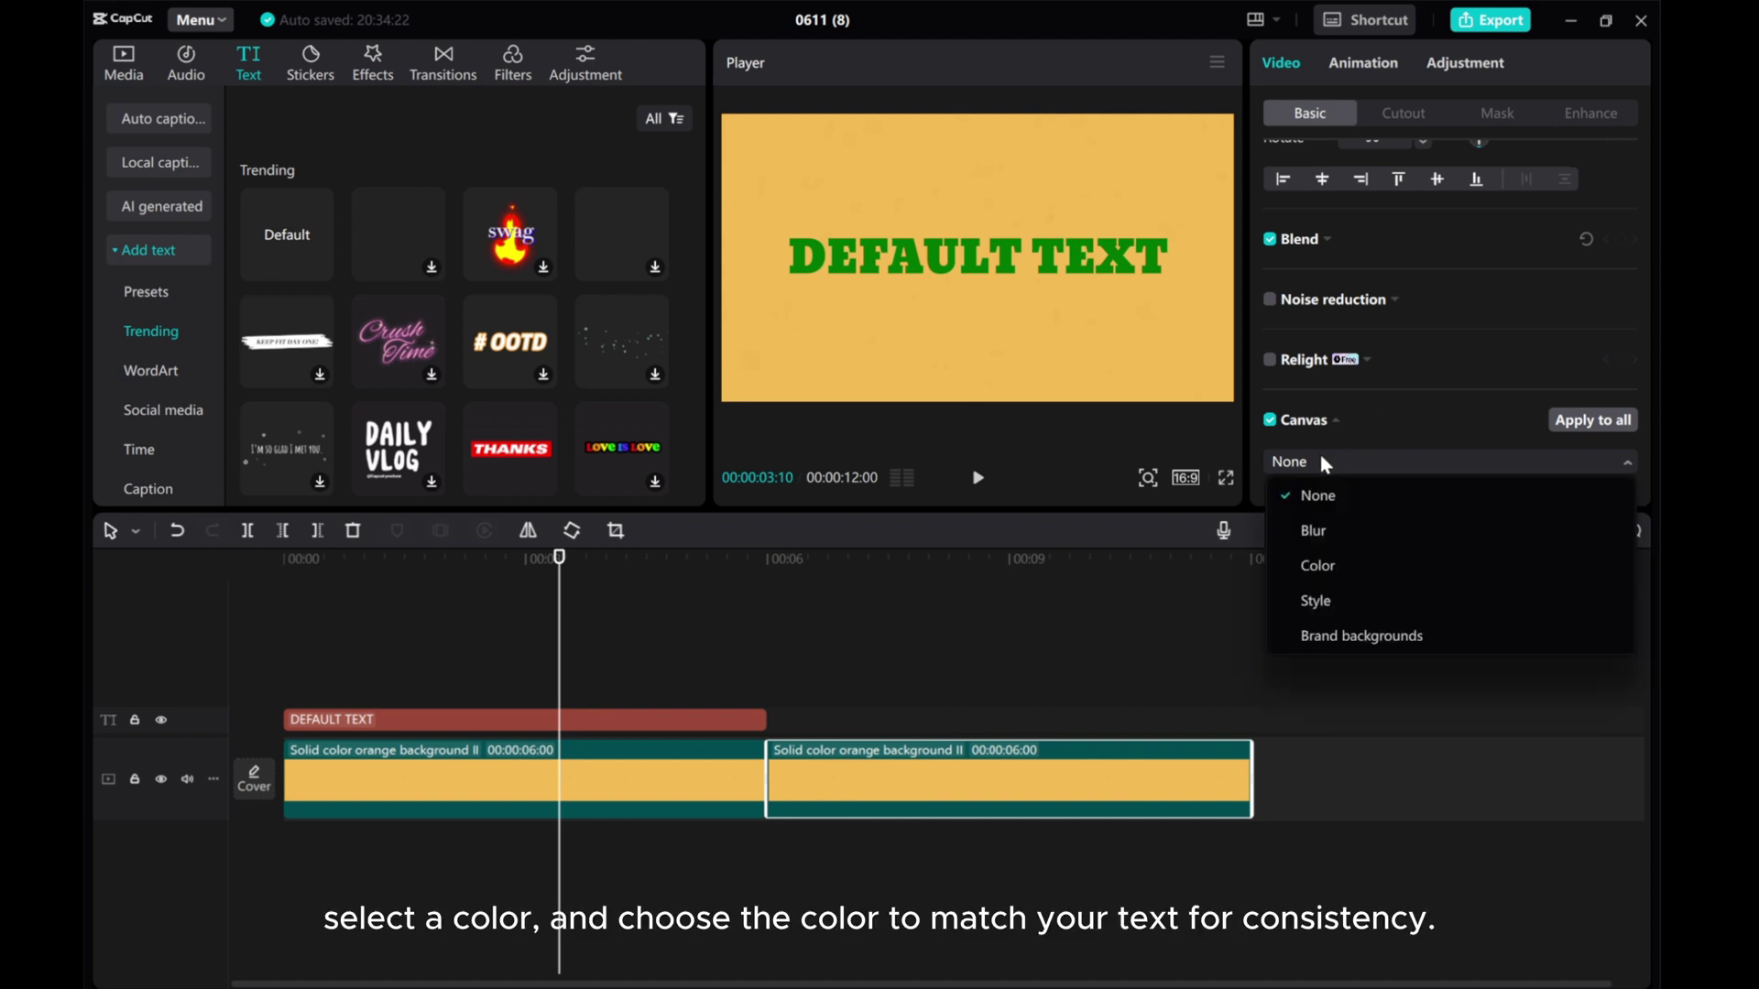
{"action": "left_click", "coordinate": [1319, 562]}
{"action": "scroll", "coordinate": [1347, 435], "scroll_direction": "down", "scroll_amount": 2}
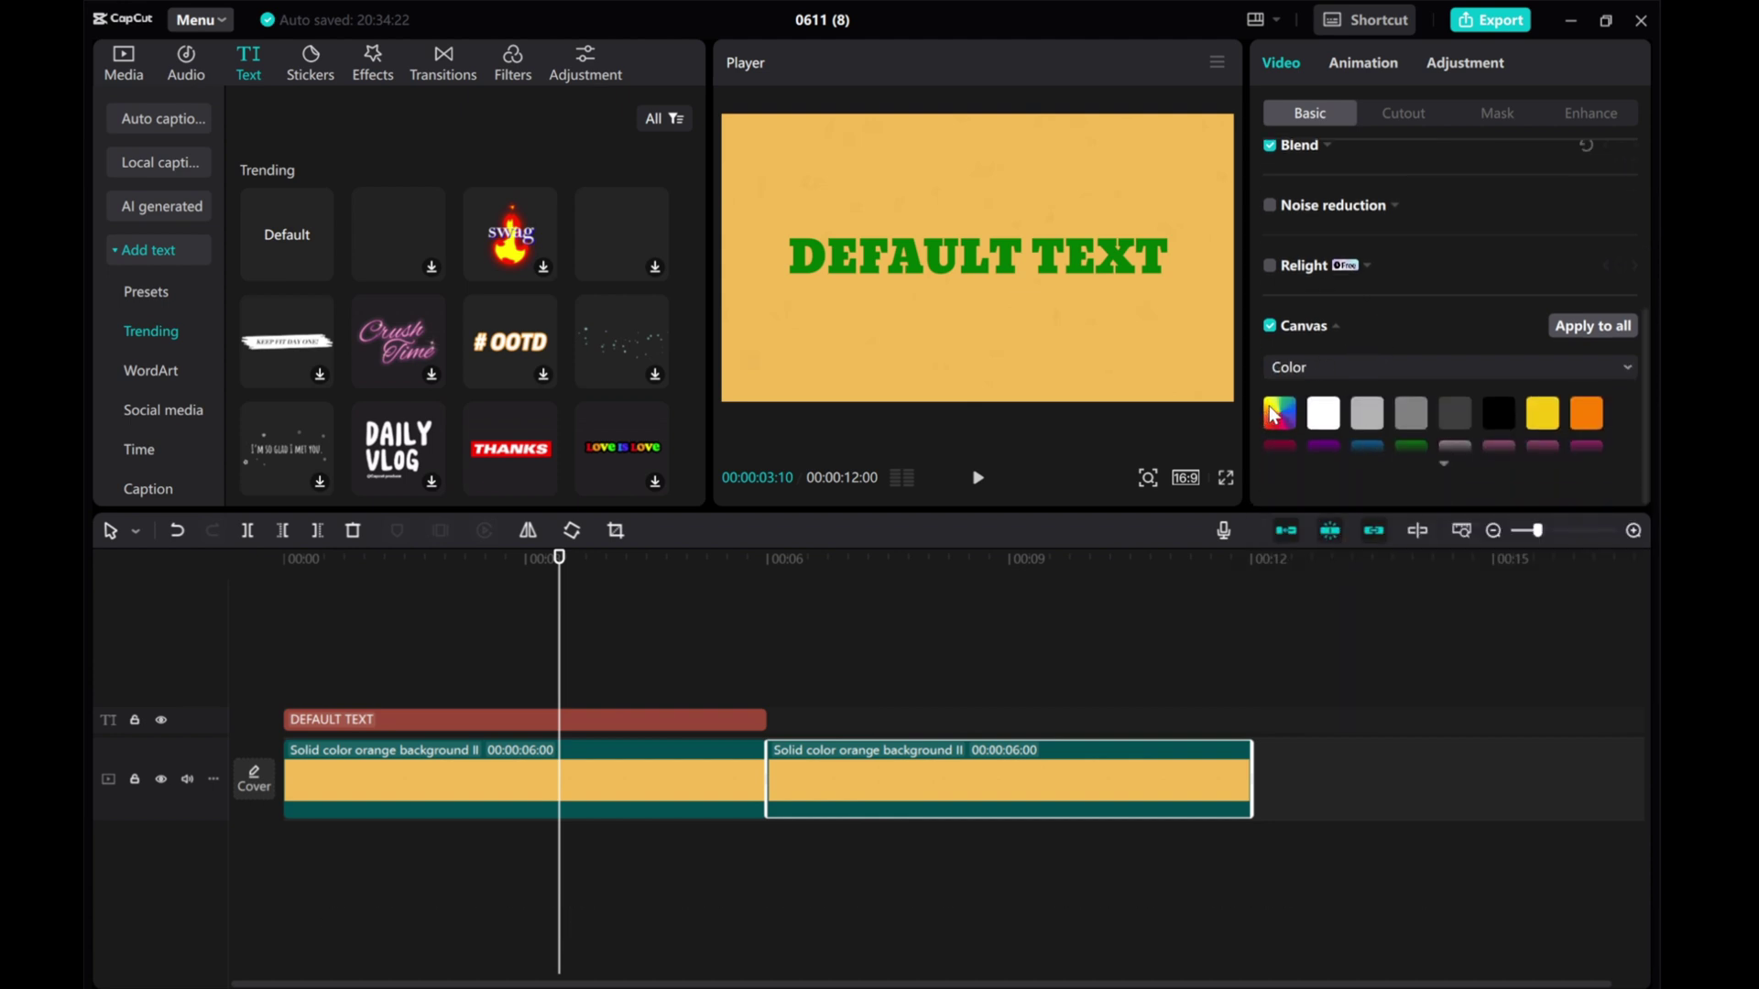
{"action": "left_click", "coordinate": [1279, 415]}
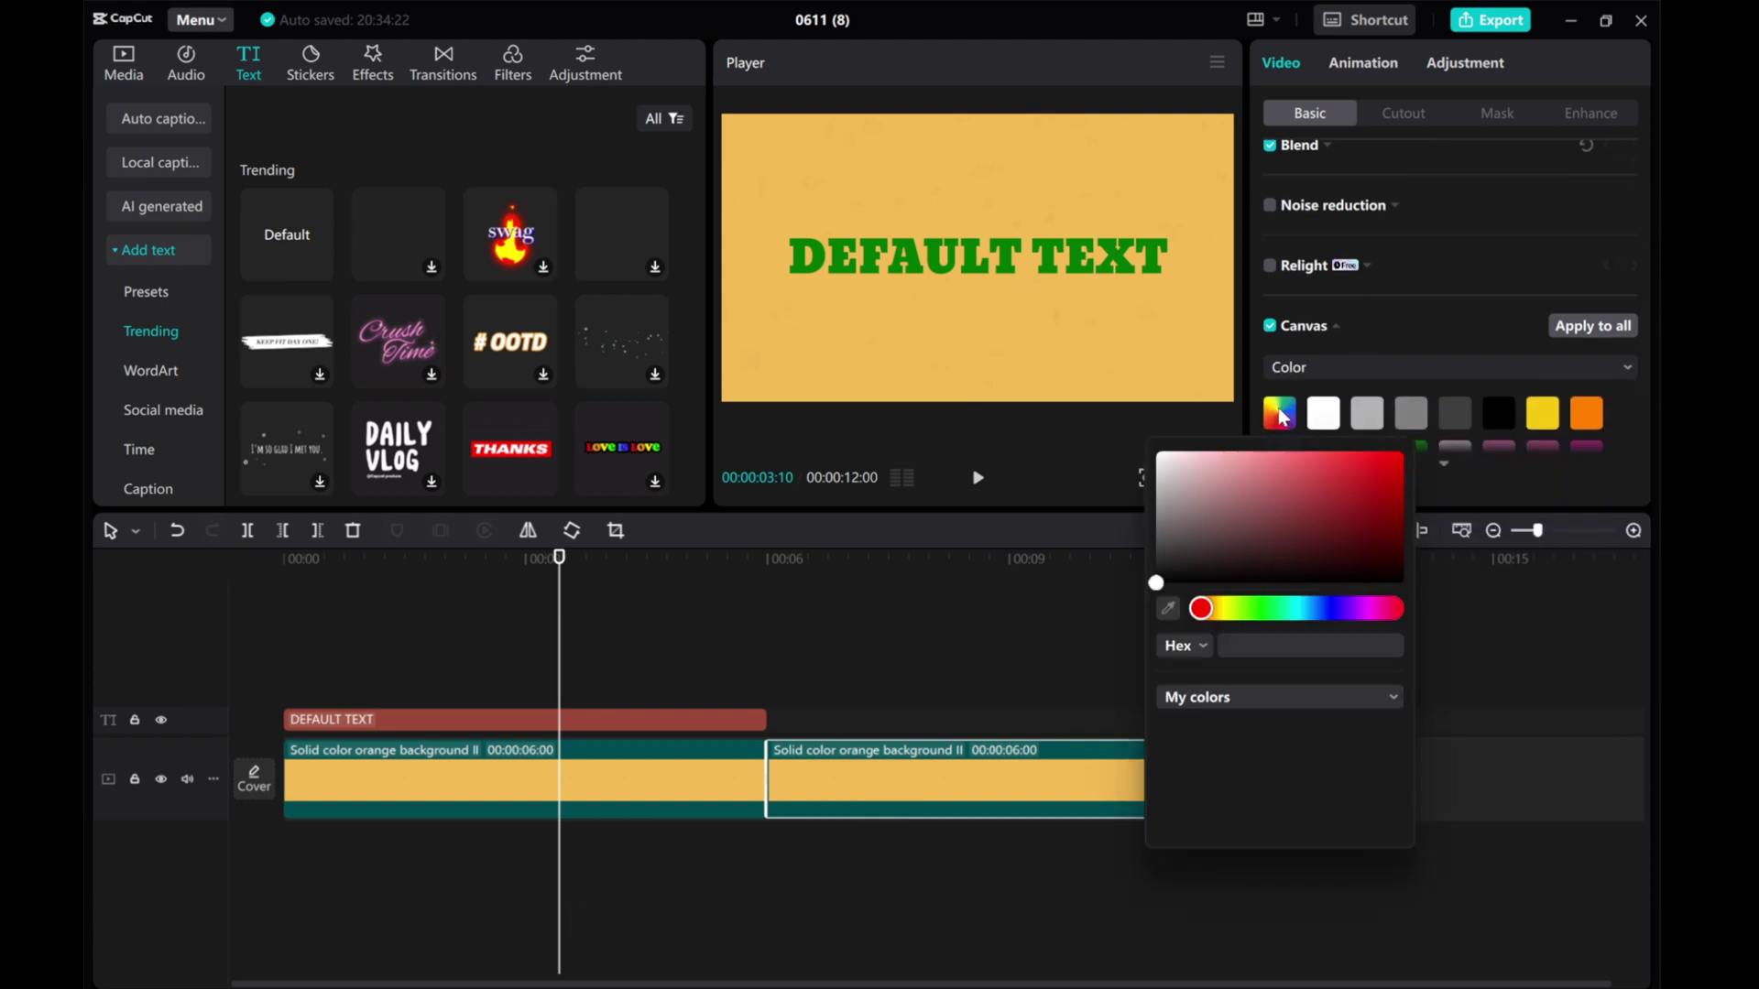
{"action": "left_click", "coordinate": [1167, 611]}
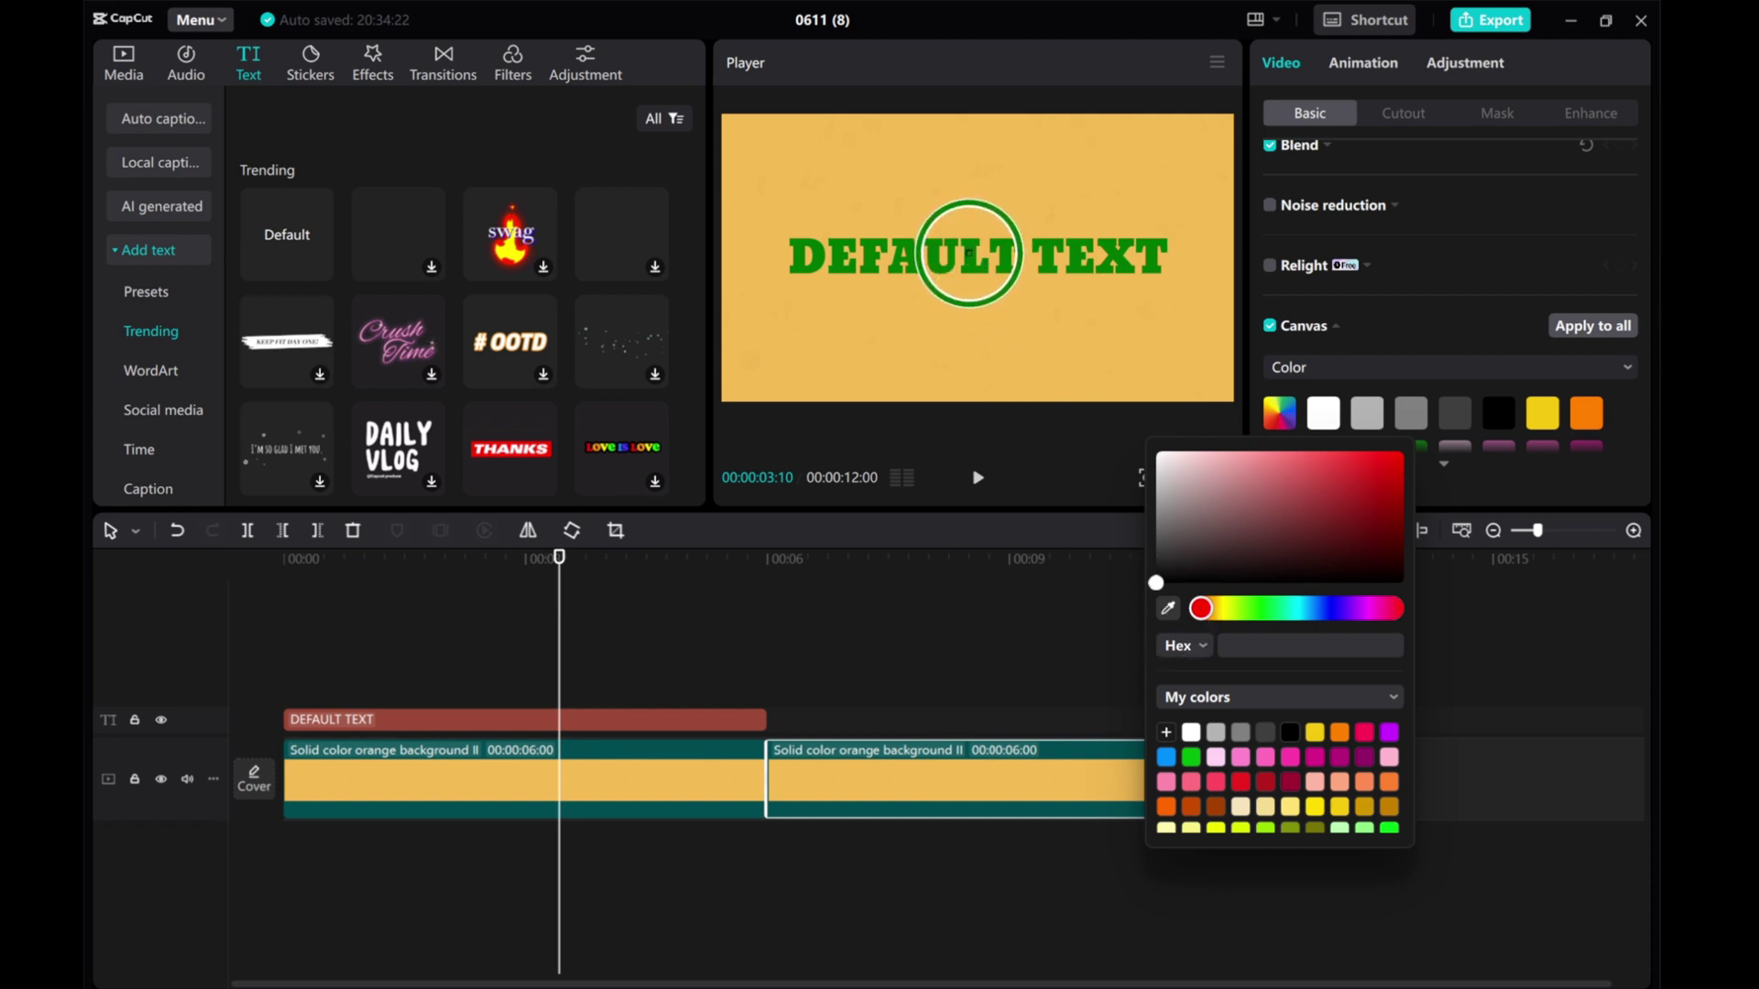
{"action": "left_click", "coordinate": [968, 253]}
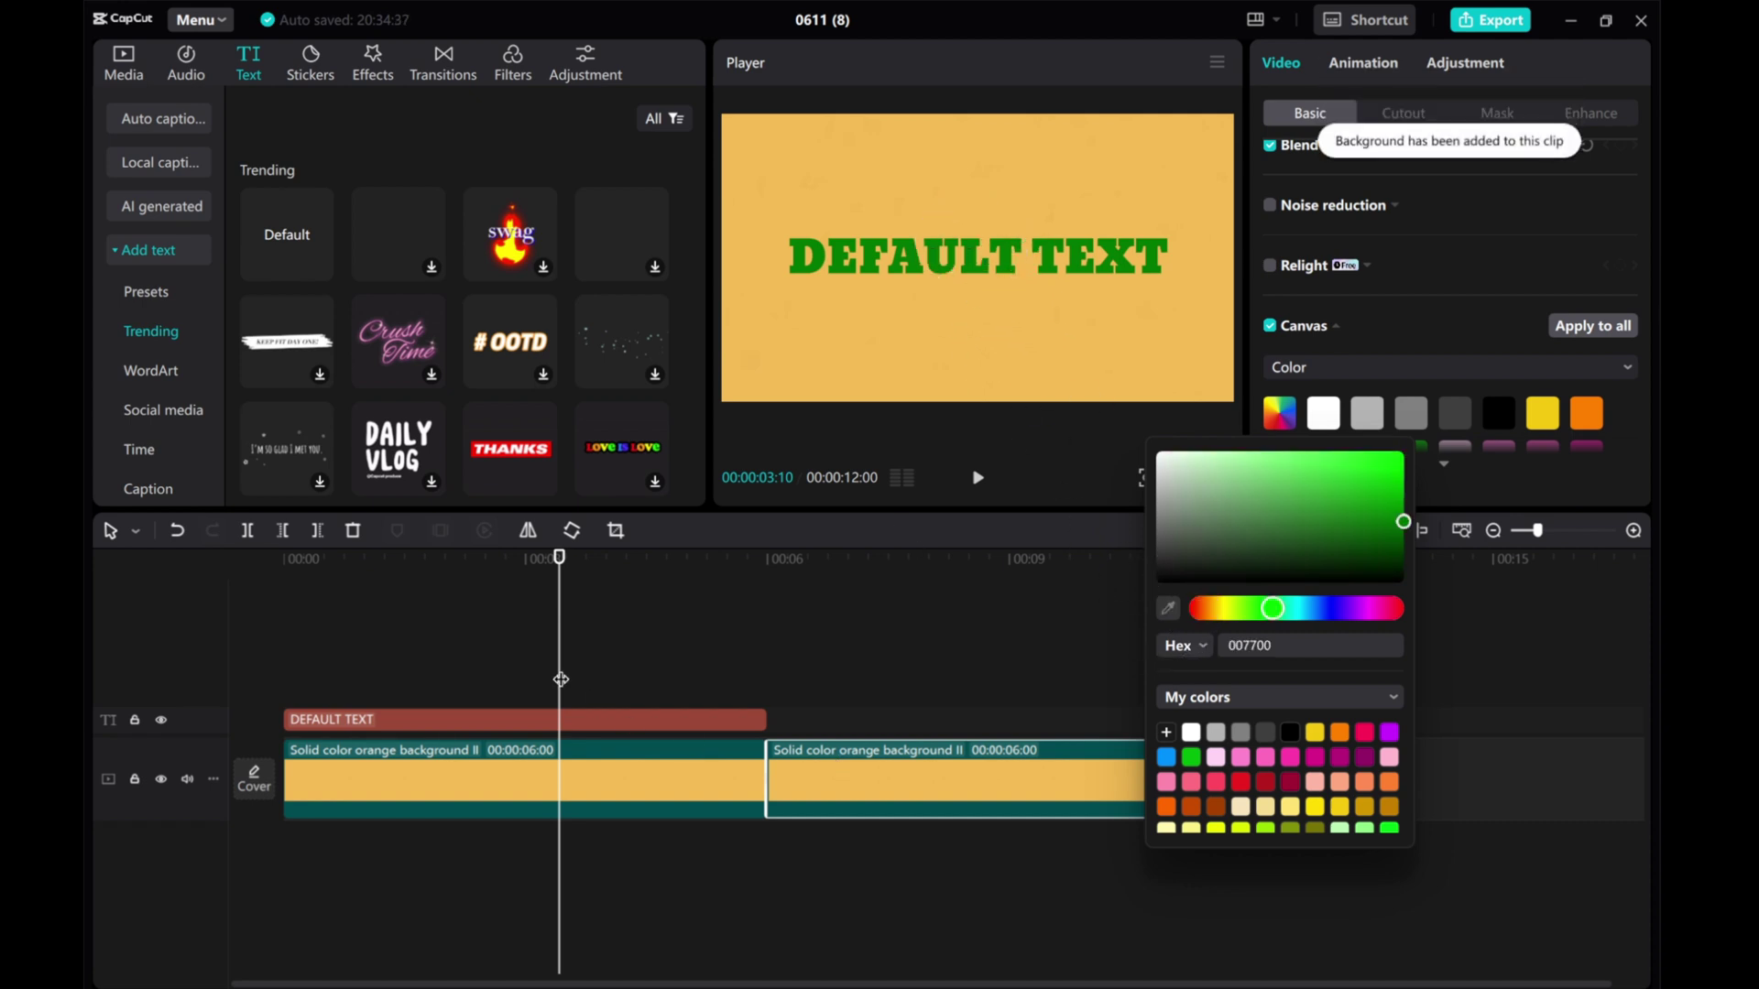
Push the copy's small orange box out of frame, leaving solid green at 7 seconds.
{"action": "left_click_drag", "start_coordinate": [559, 678], "coordinate": [900, 699]}
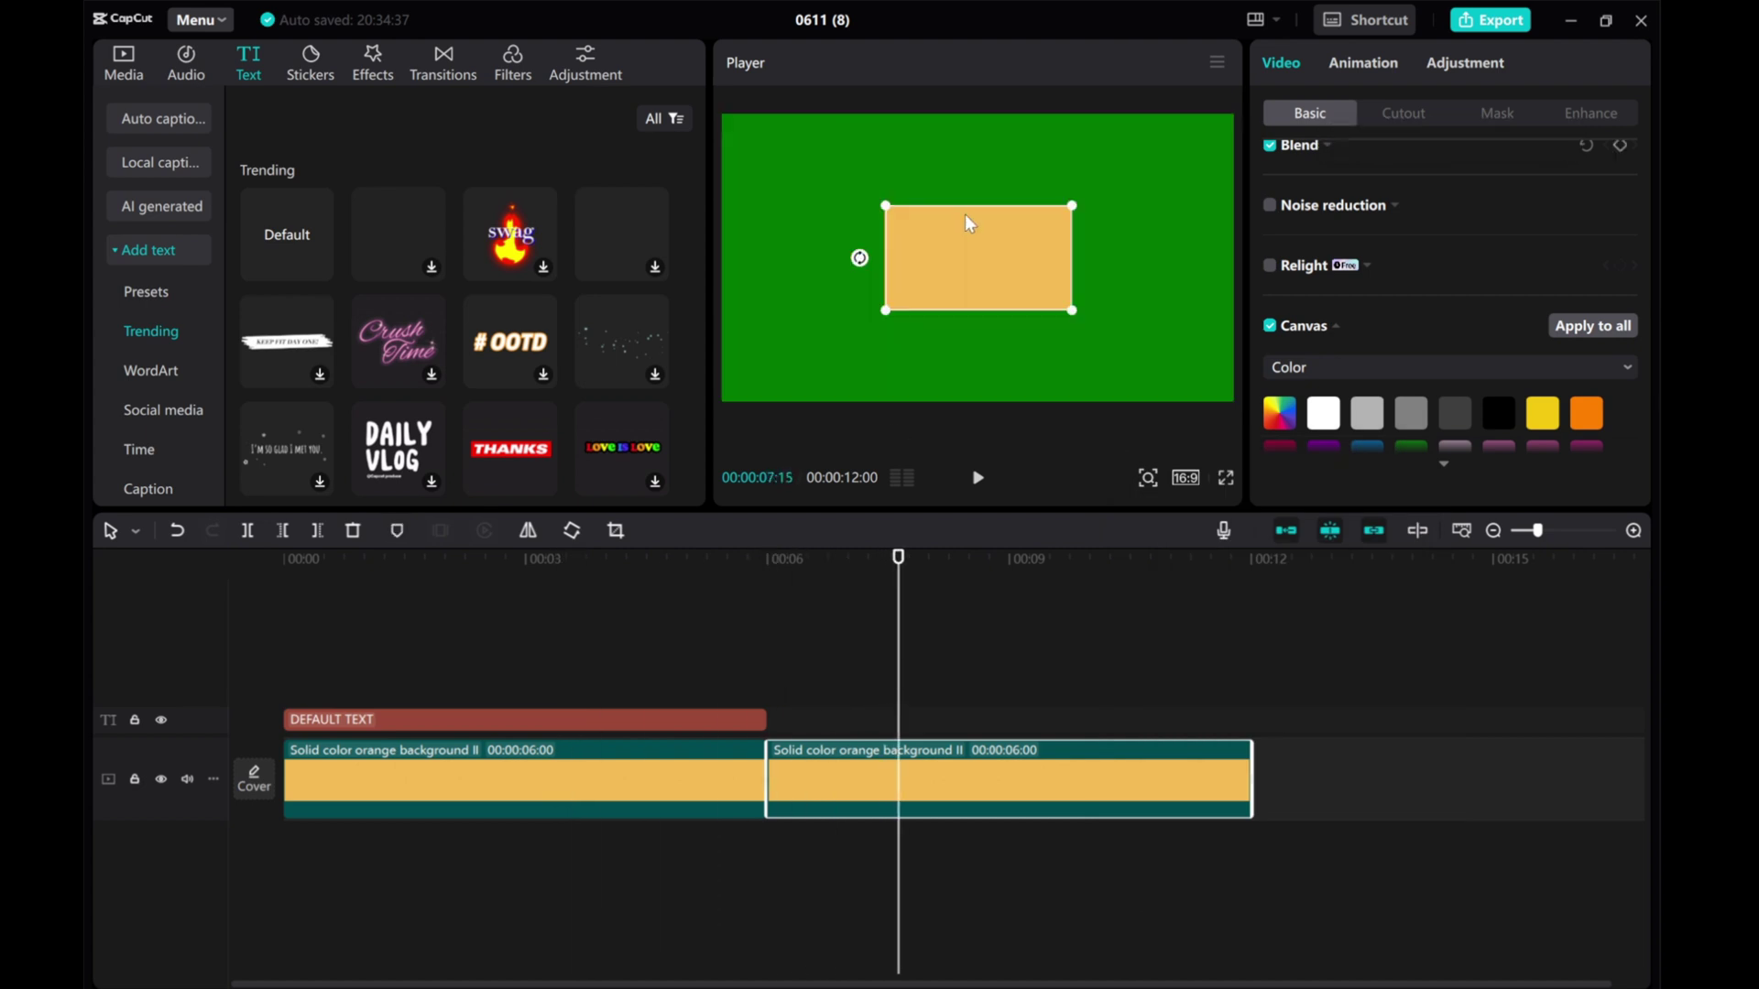
{"action": "left_click_drag", "start_coordinate": [885, 206], "coordinate": [656, 390]}
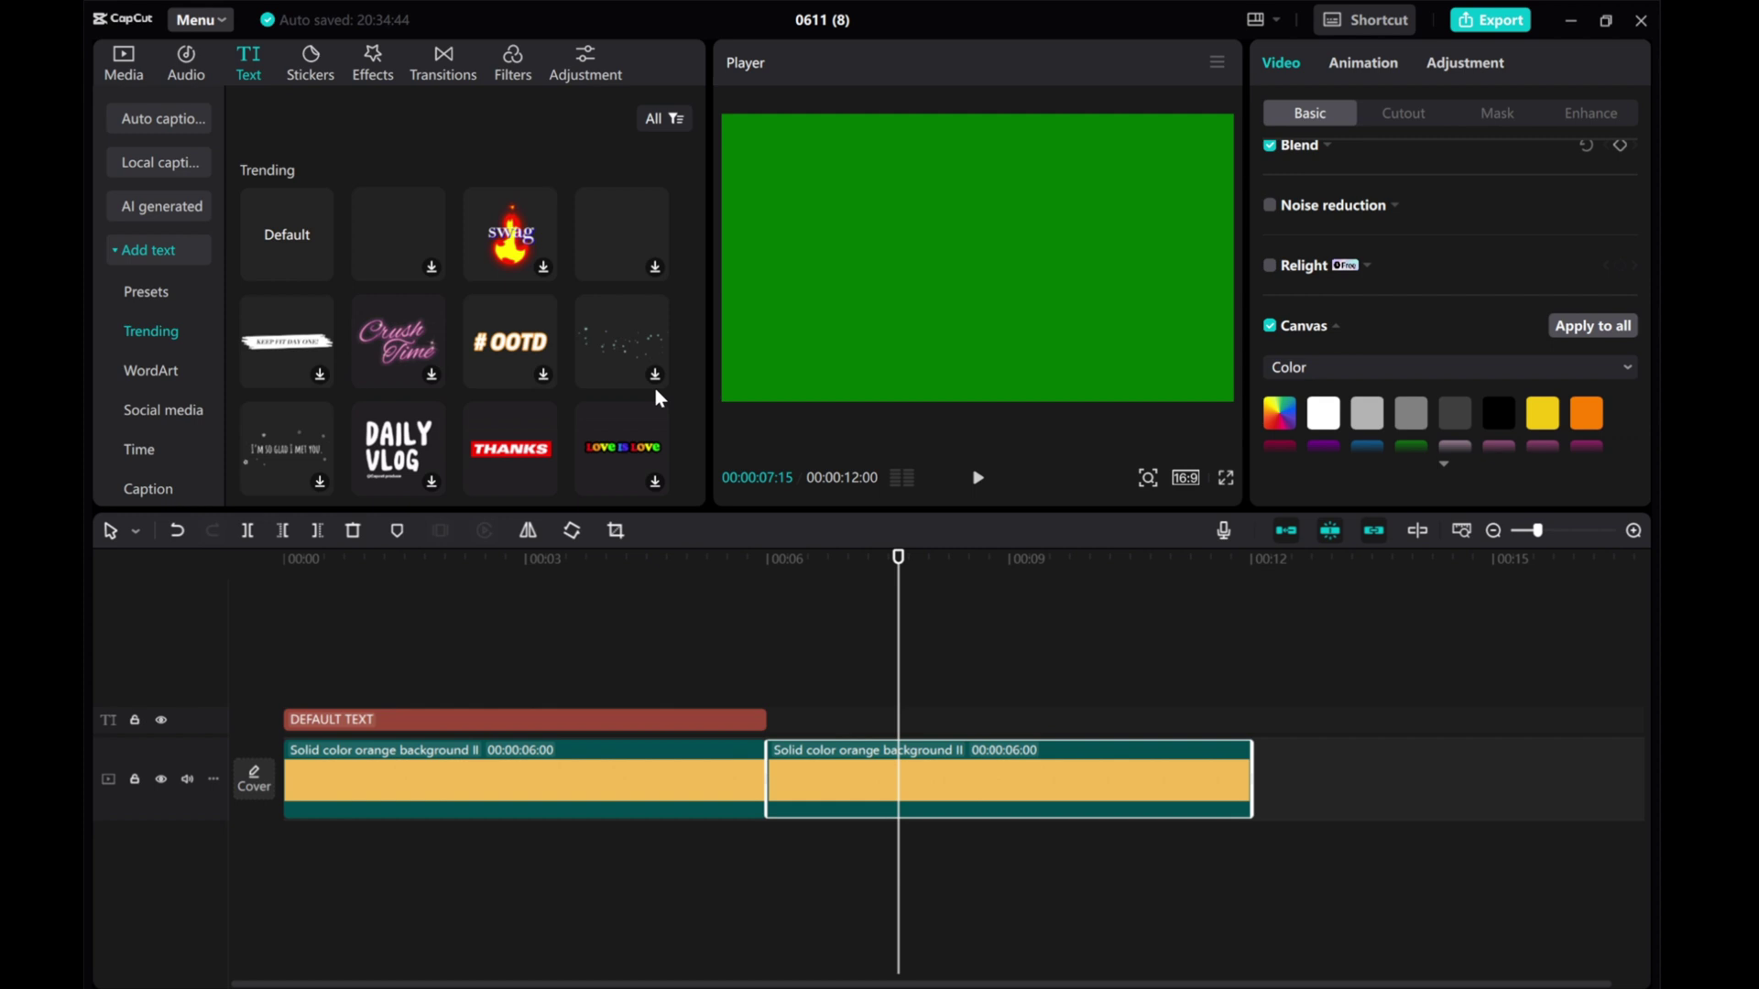
Make the green clip Compound clip1 on a new top track starting at 0:00.
{"action": "right_click", "coordinate": [980, 762]}
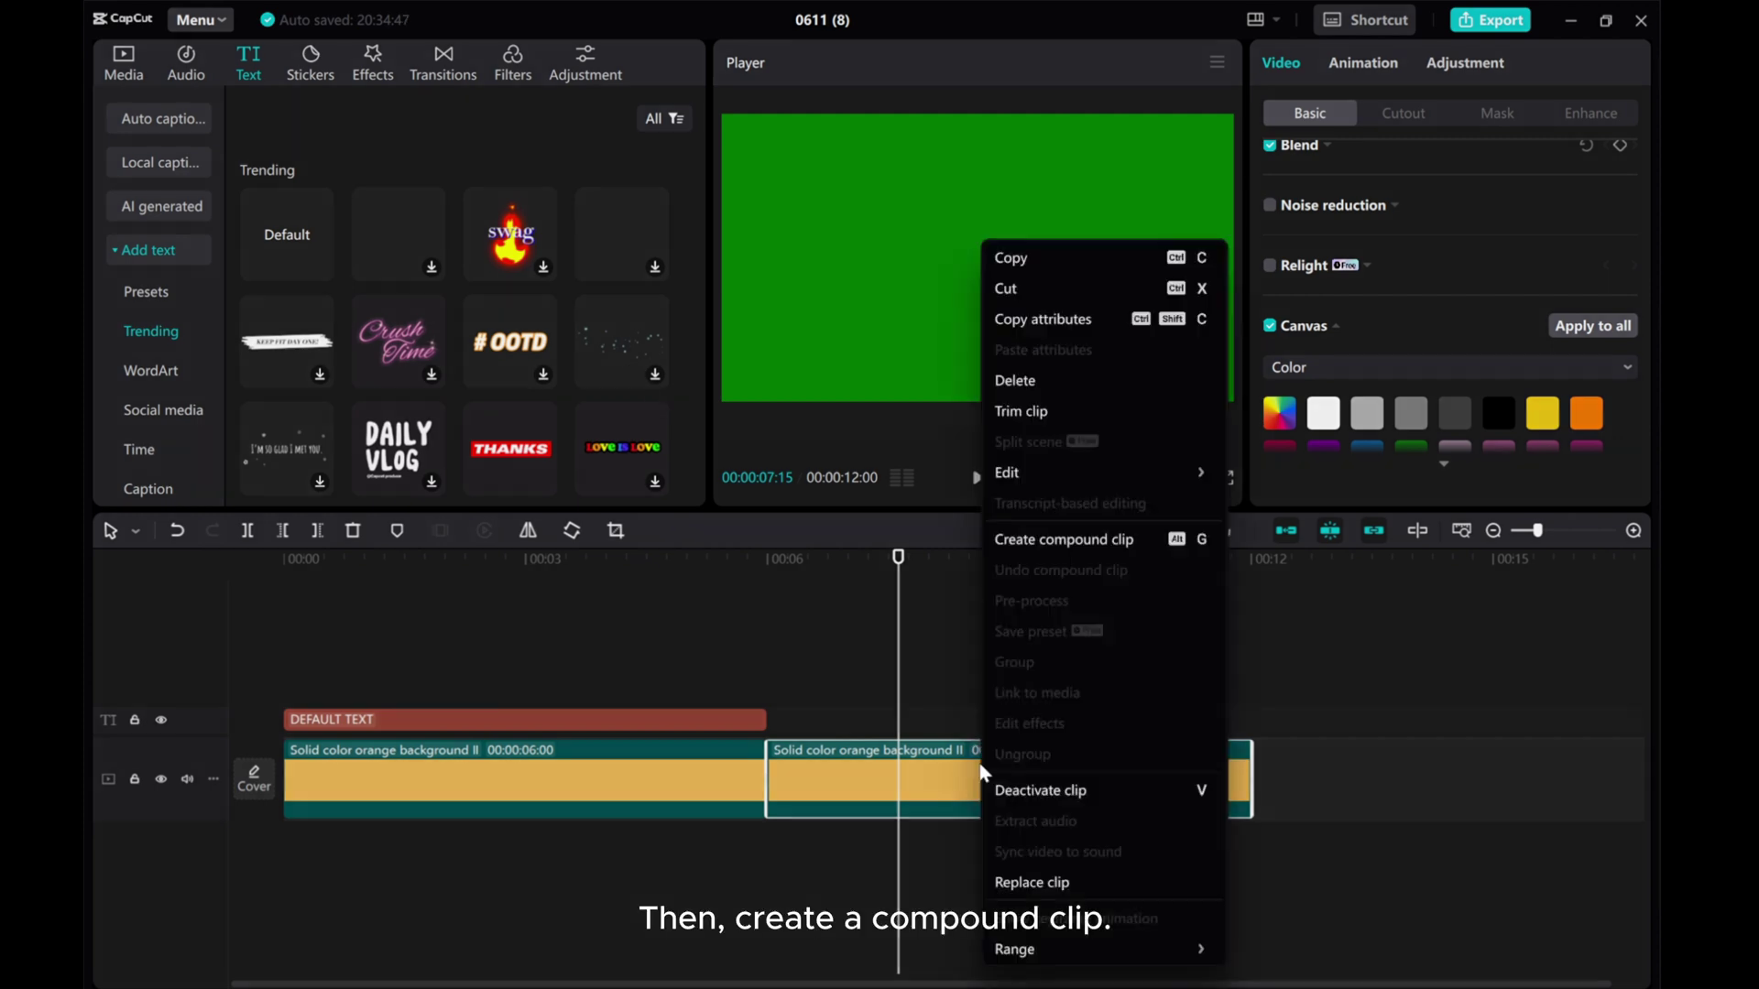
{"action": "left_click", "coordinate": [1019, 540]}
{"action": "left_click_drag", "start_coordinate": [964, 779], "coordinate": [470, 667]}
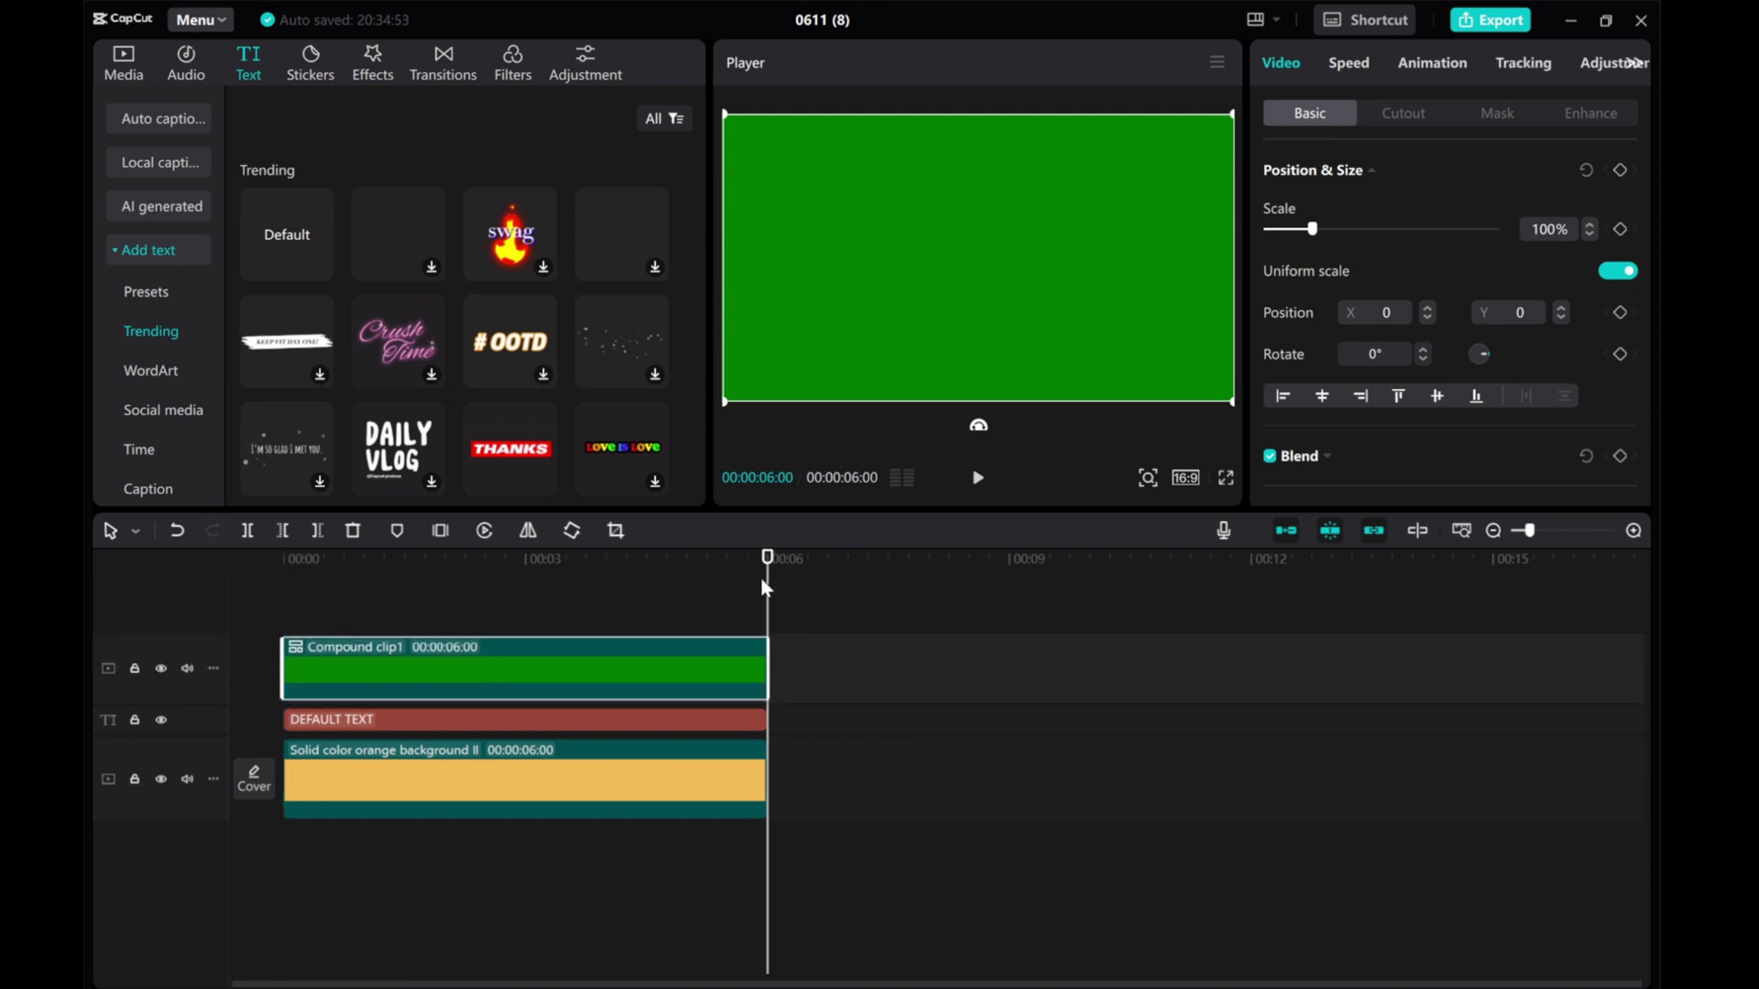
{"action": "left_click_drag", "start_coordinate": [766, 586], "coordinate": [273, 584]}
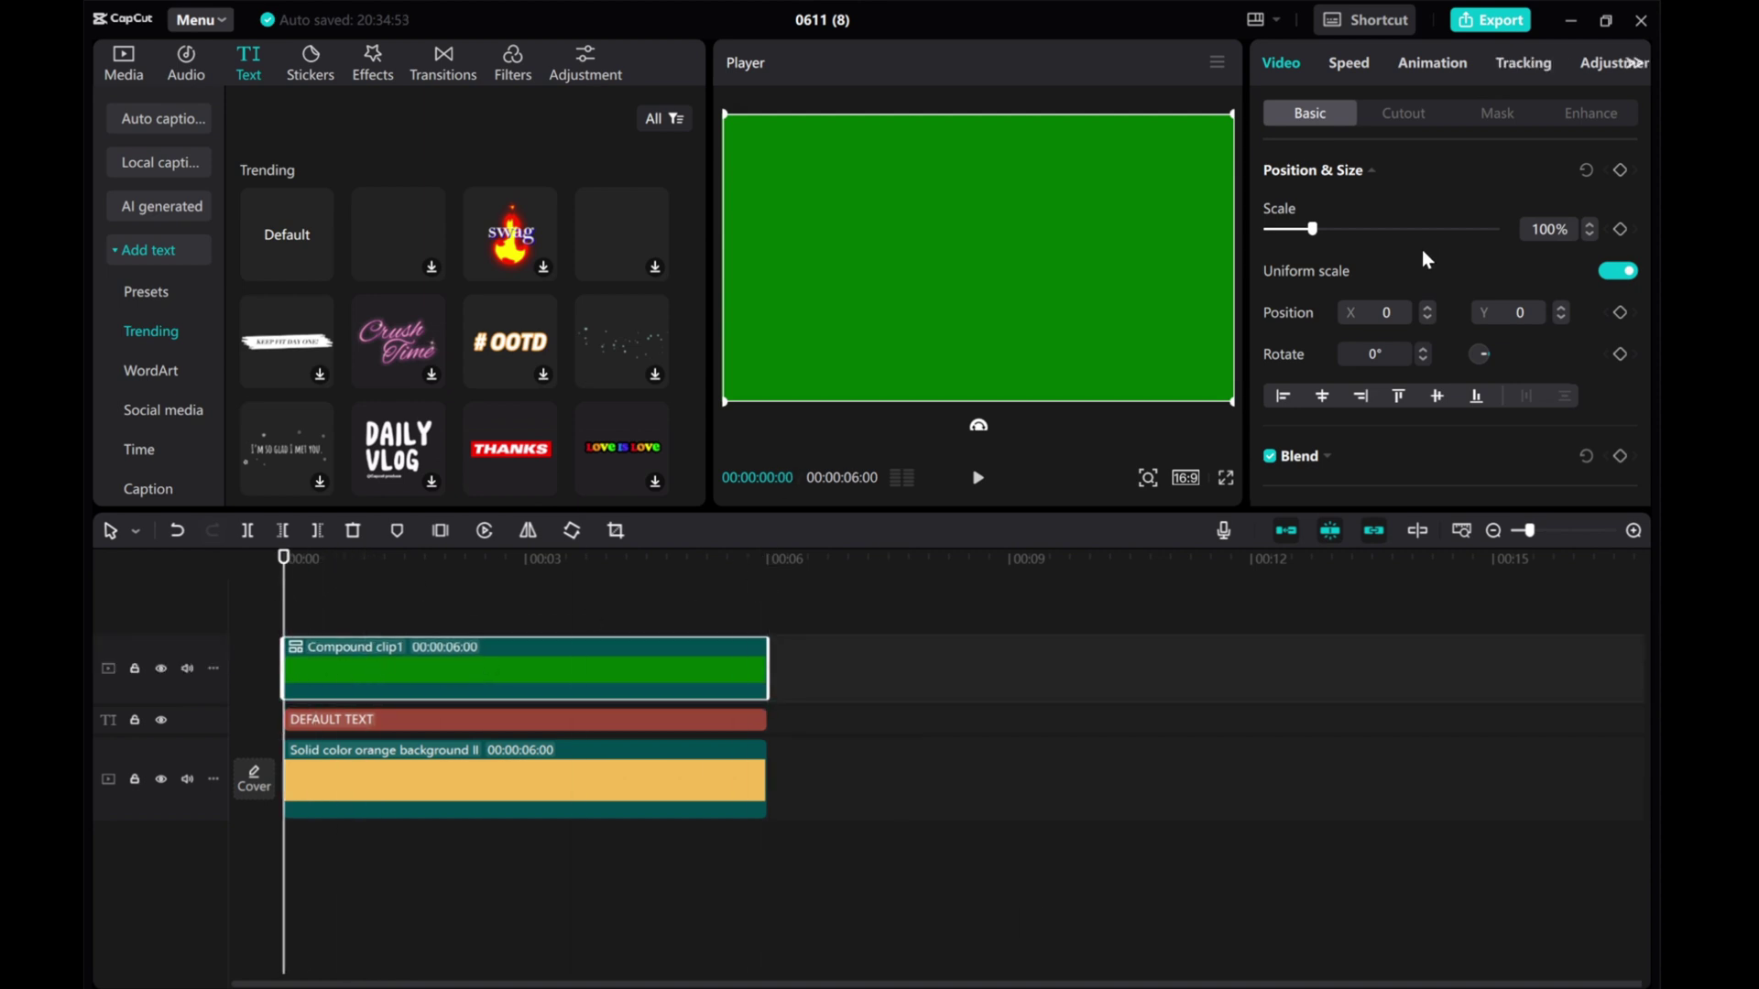
Apply a Rectangle mask to Compound clip1 shaped as a band spanning the text.
{"action": "left_click", "coordinate": [1496, 117]}
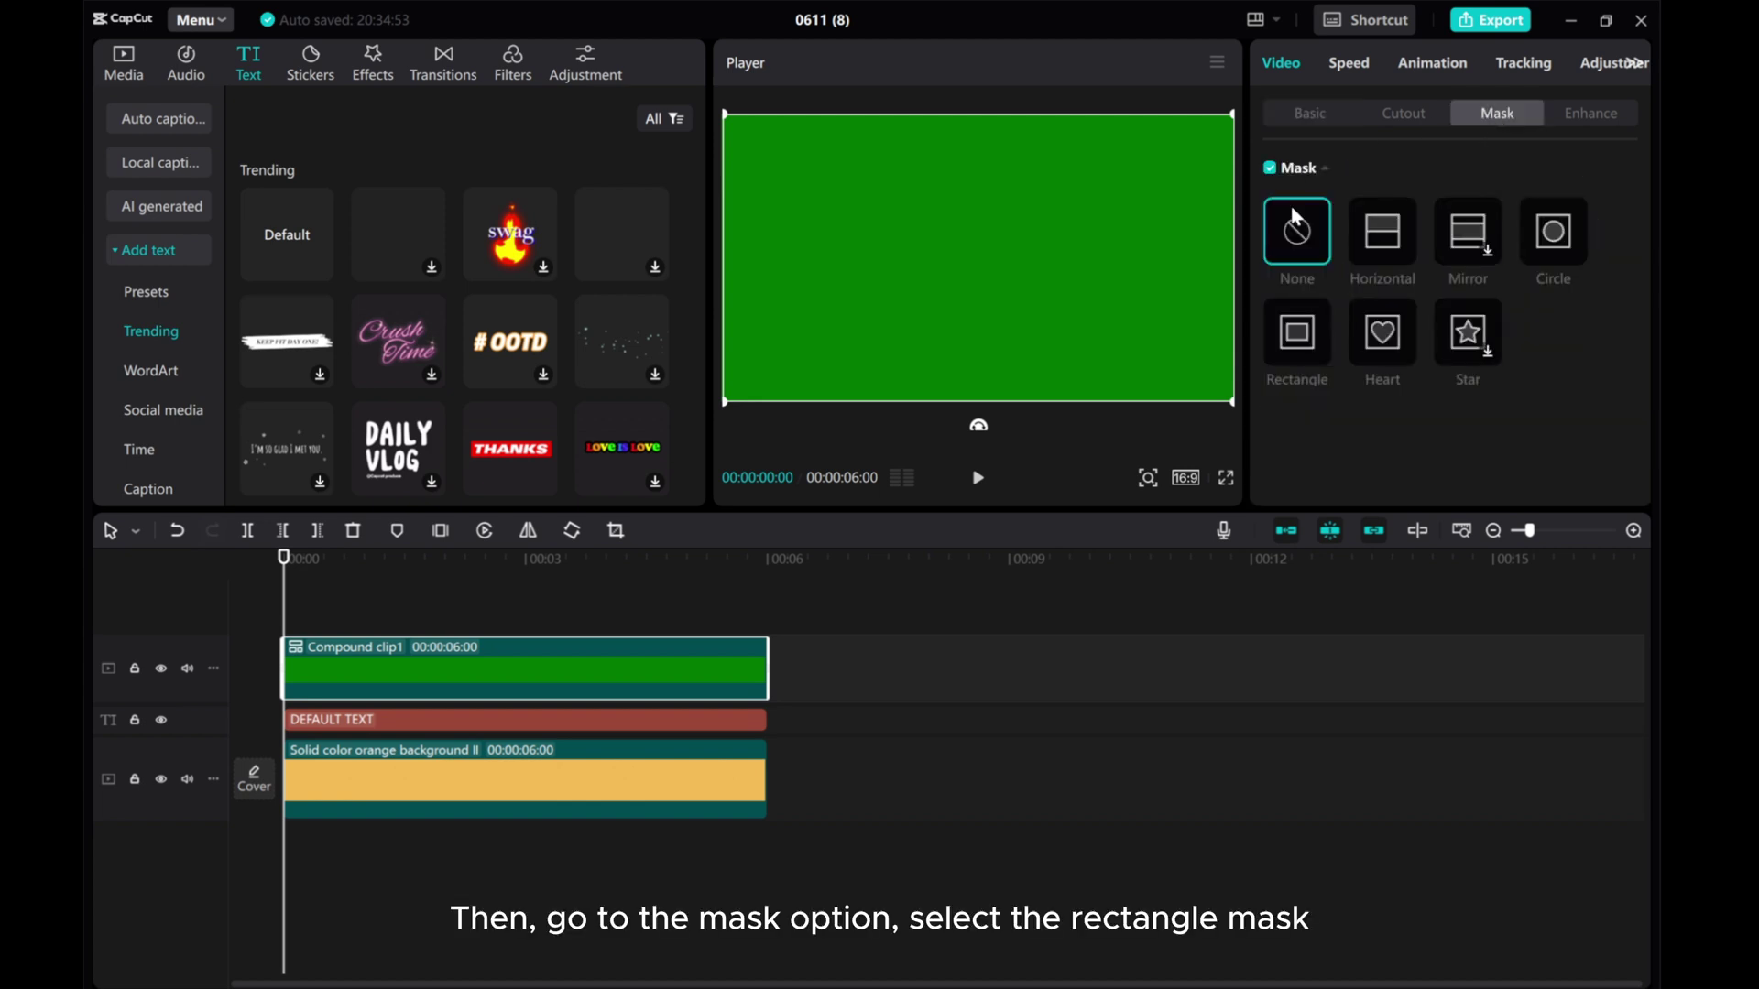
{"action": "left_click", "coordinate": [1297, 339]}
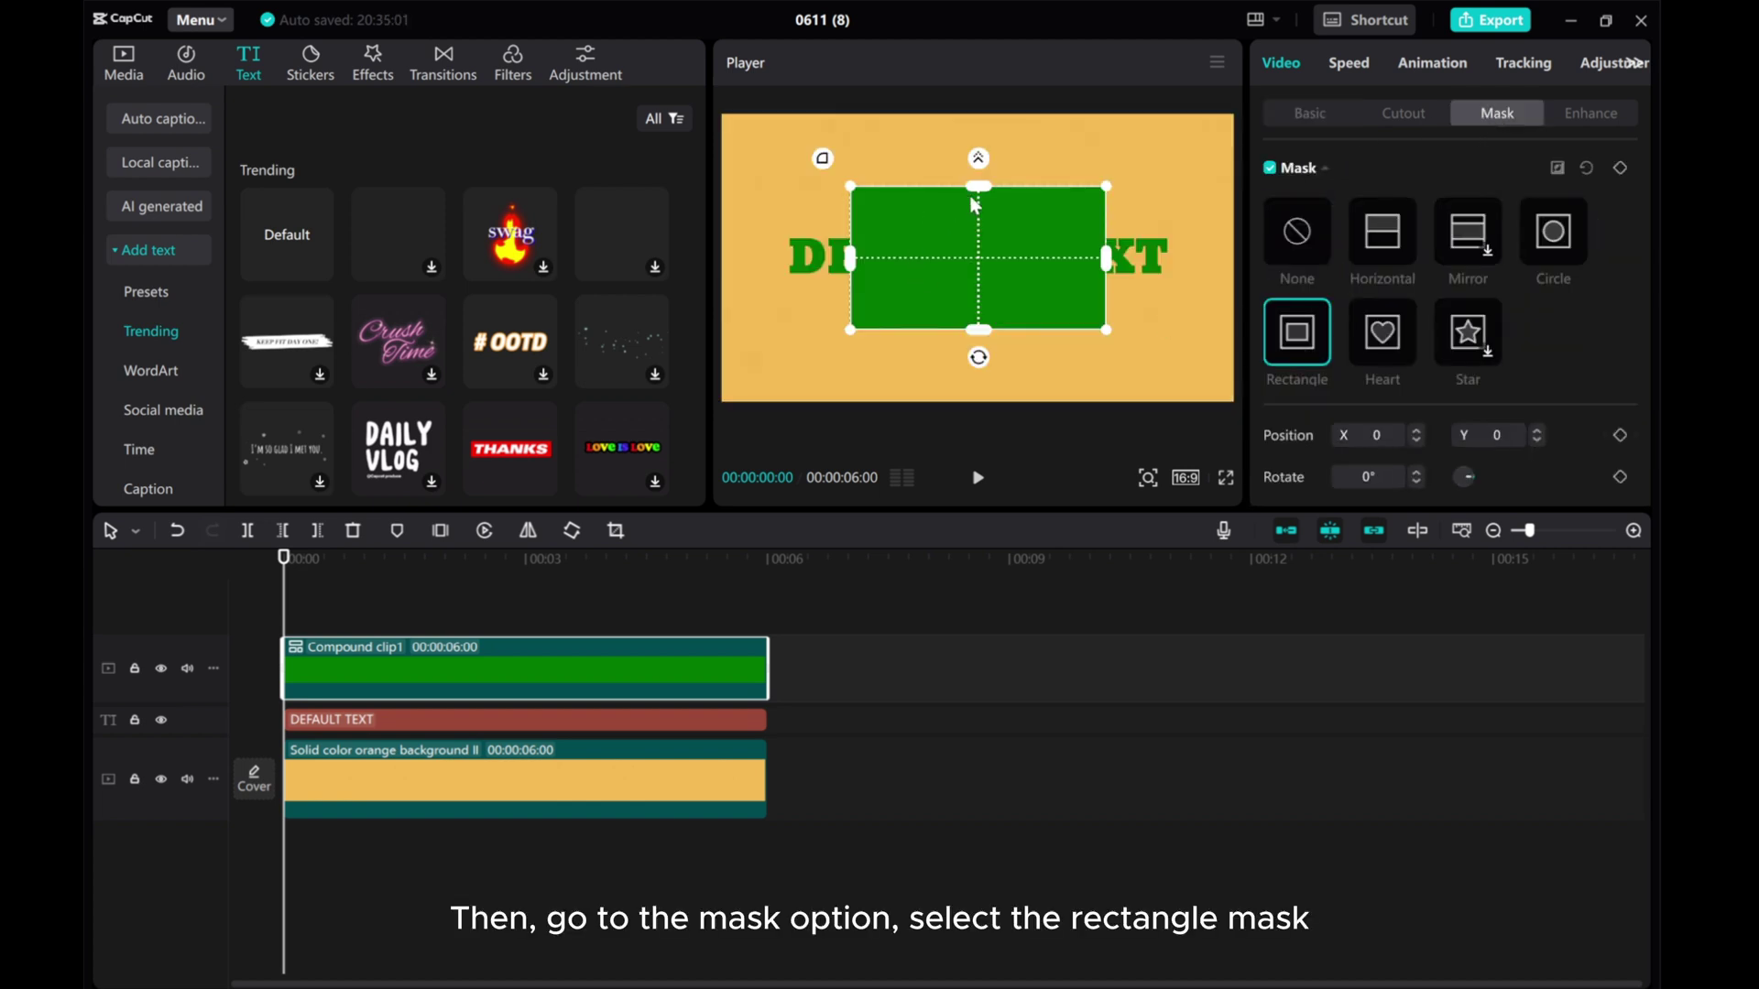
{"action": "left_click_drag", "start_coordinate": [979, 203], "coordinate": [979, 237]}
{"action": "left_click_drag", "start_coordinate": [857, 267], "coordinate": [791, 267]}
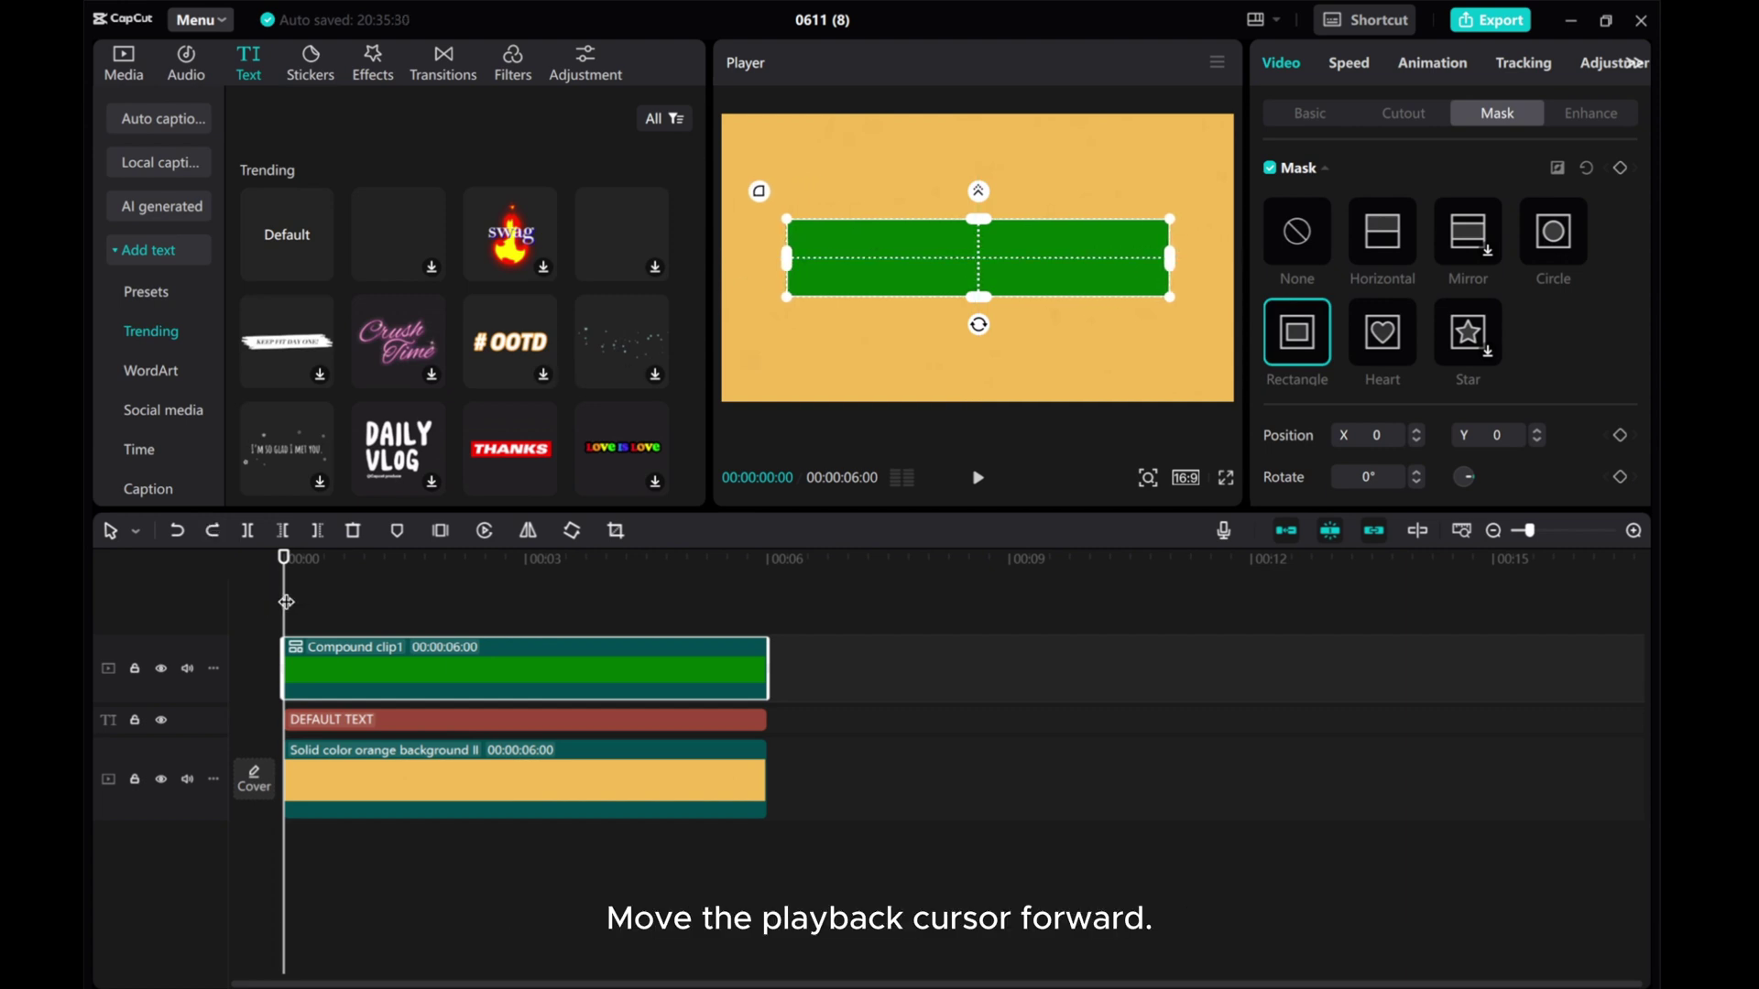
Keyframe the band at 00:00:01:15, then shrink it to a thin strip at X -753 at 0:00.
{"action": "left_click_drag", "start_coordinate": [284, 601], "coordinate": [417, 604]}
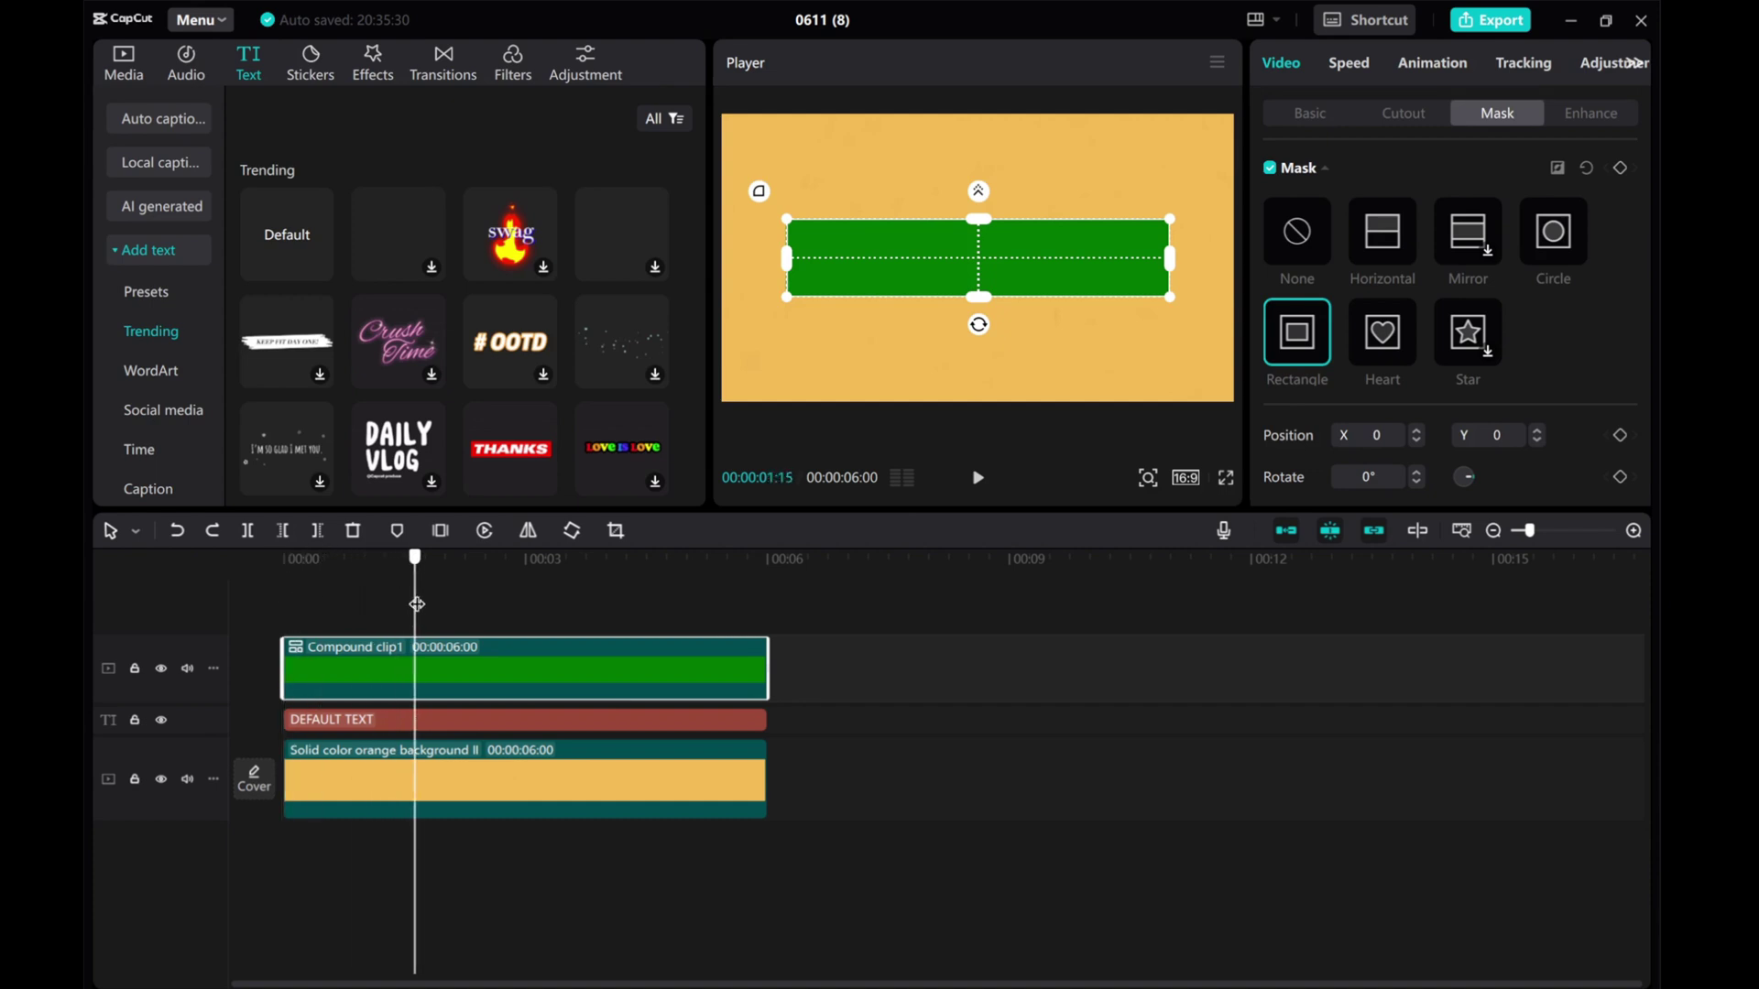
{"action": "left_click", "coordinate": [1620, 168]}
{"action": "left_click_drag", "start_coordinate": [416, 601], "coordinate": [275, 601]}
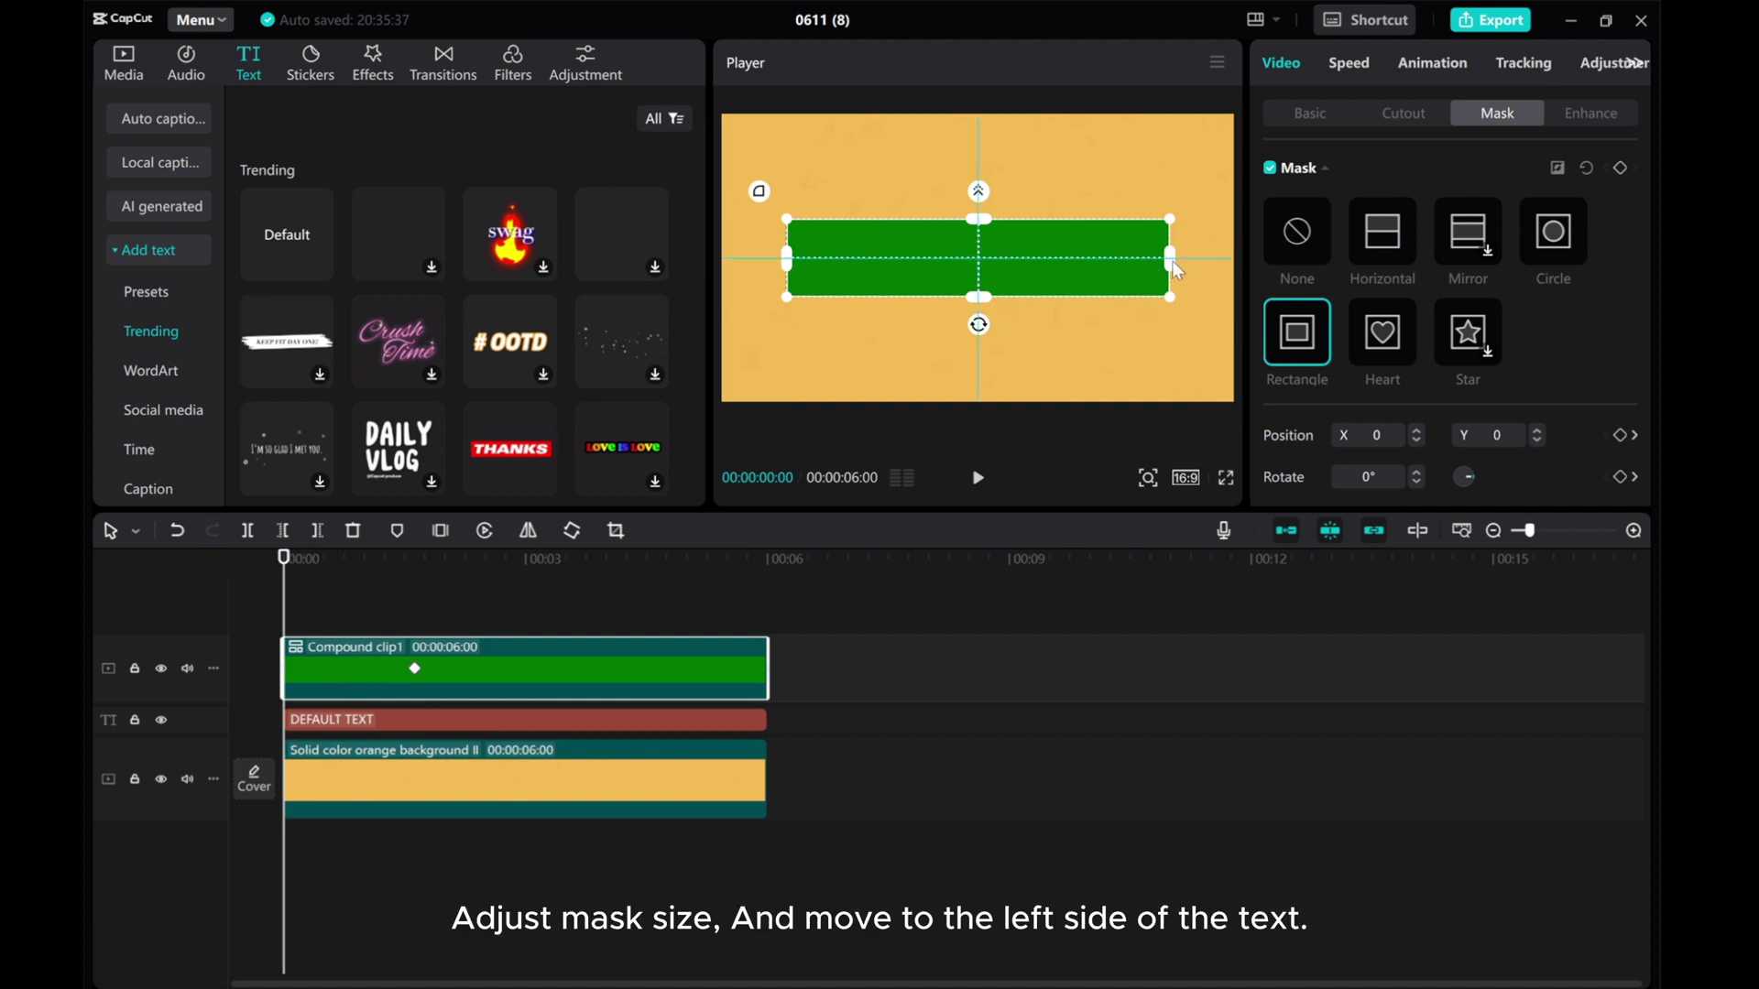
{"action": "left_click_drag", "start_coordinate": [1171, 268], "coordinate": [781, 283]}
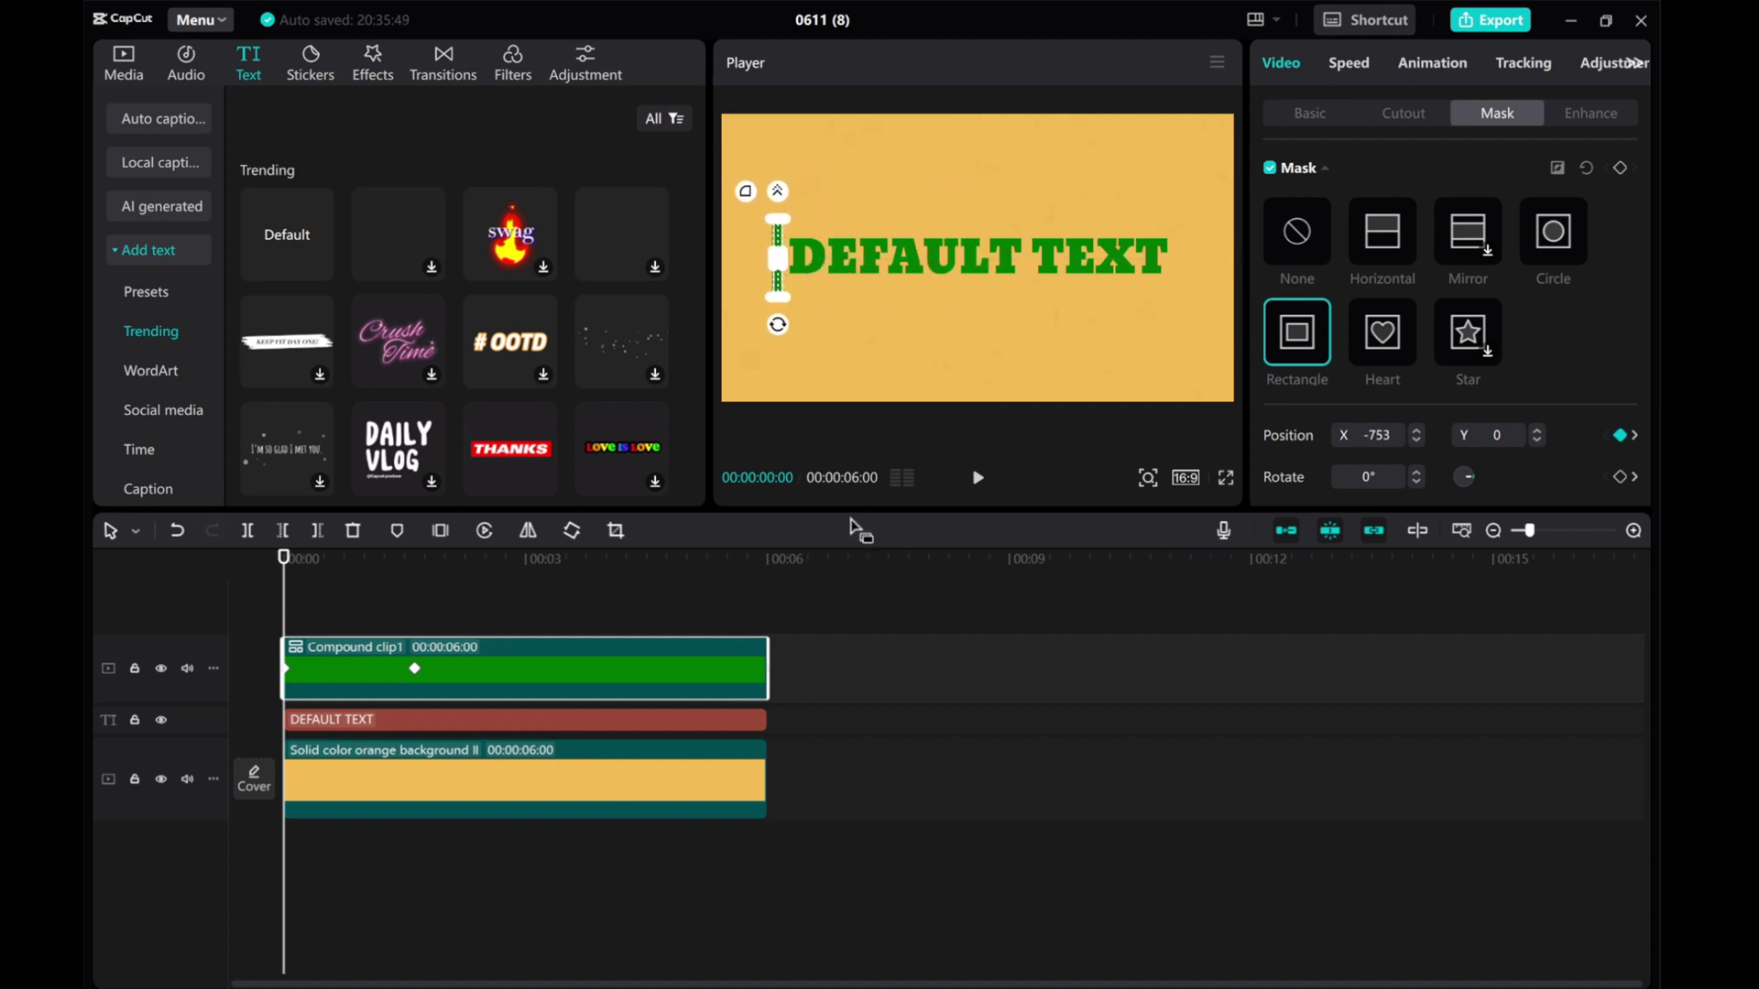
{"action": "left_click", "coordinate": [405, 574]}
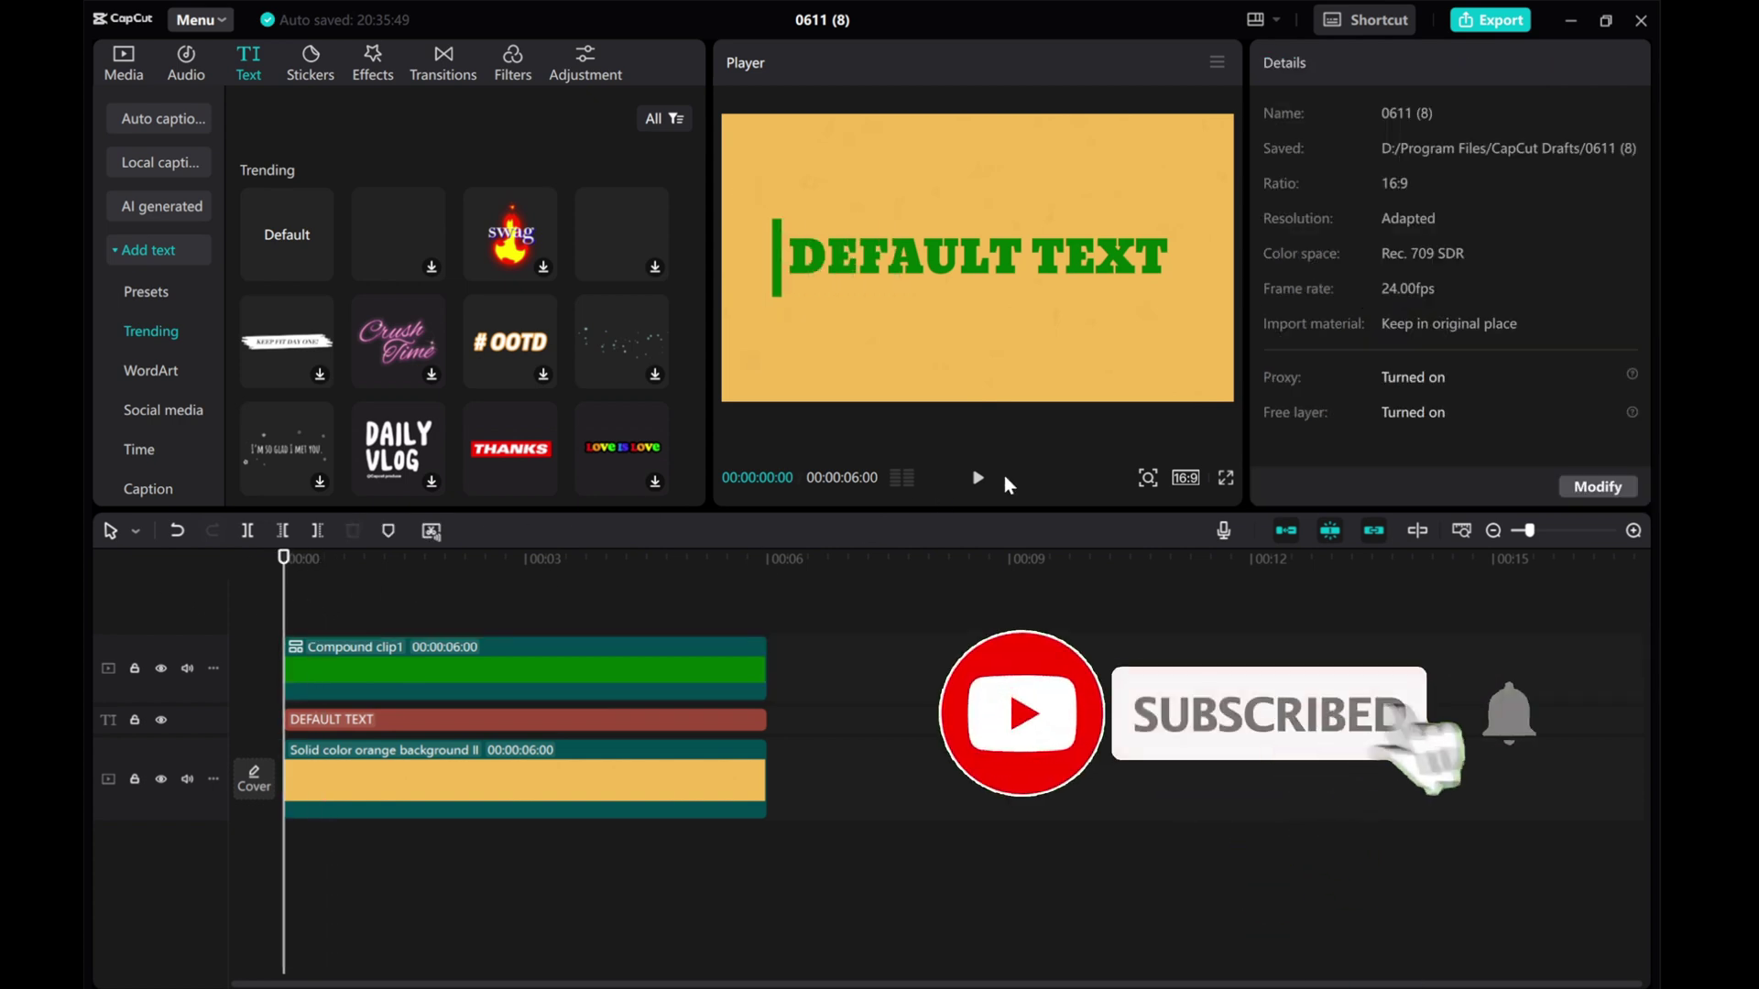
{"action": "left_click", "coordinate": [978, 478]}
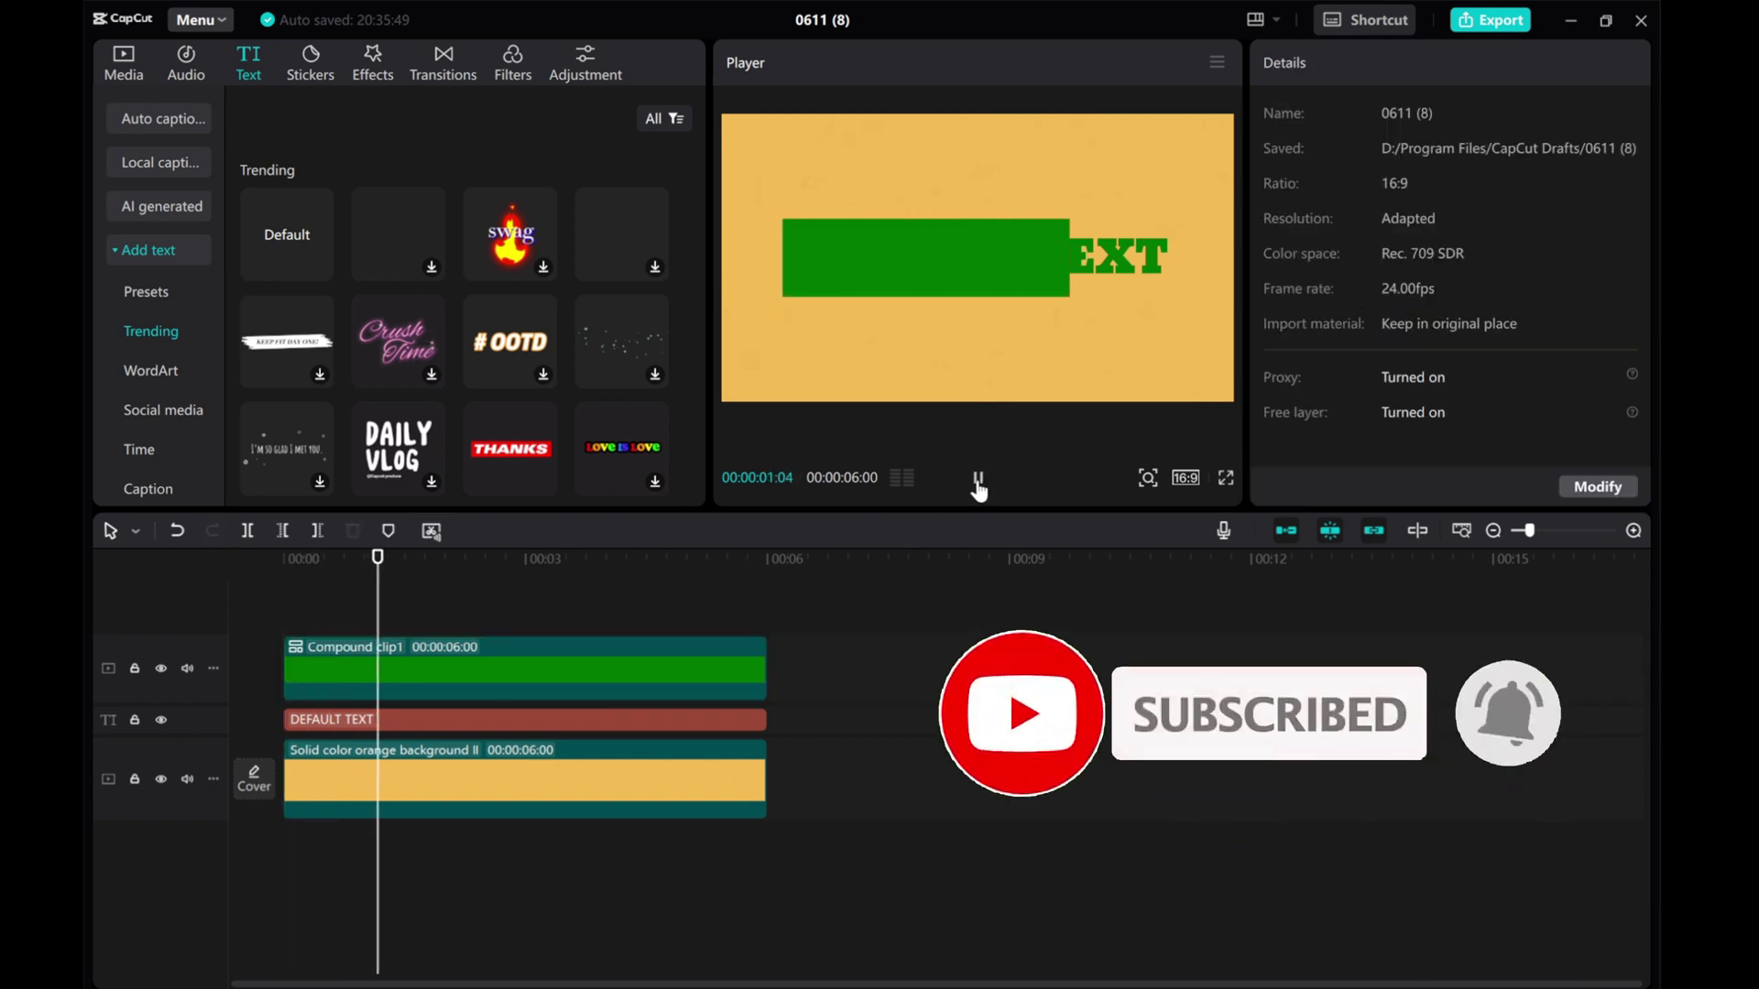
{"action": "left_click", "coordinate": [978, 479]}
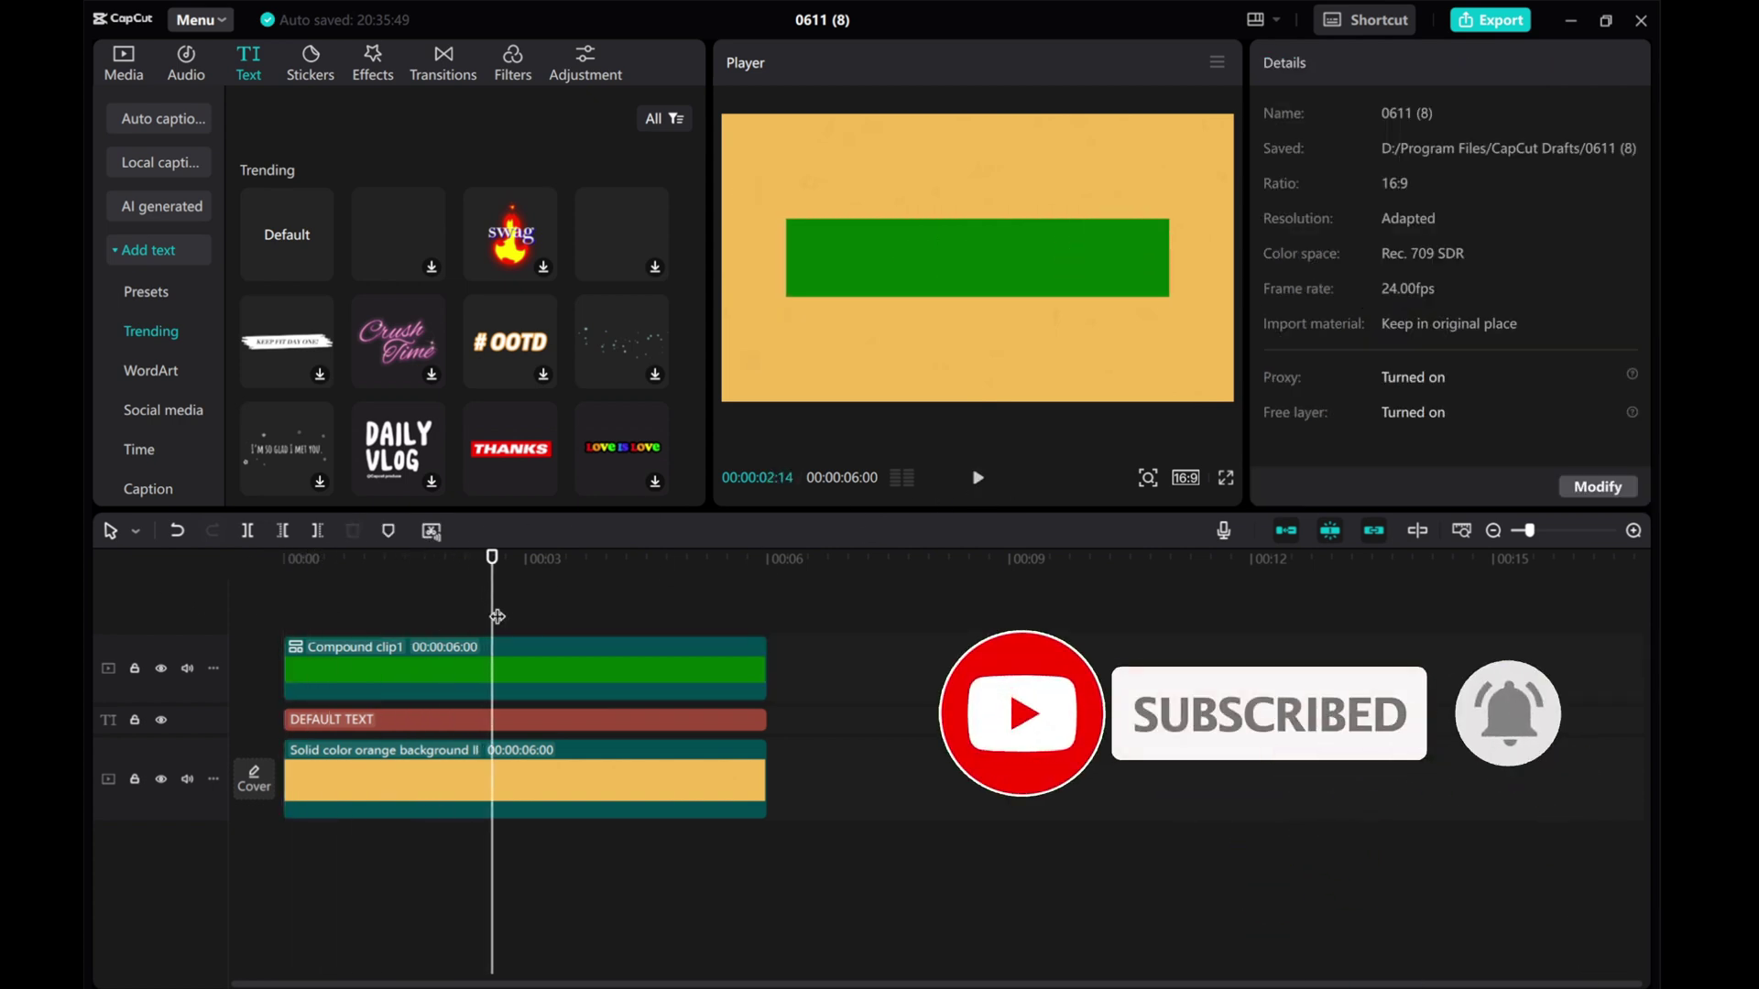
{"action": "left_click_drag", "start_coordinate": [497, 616], "coordinate": [201, 566]}
{"action": "left_click", "coordinate": [310, 650]}
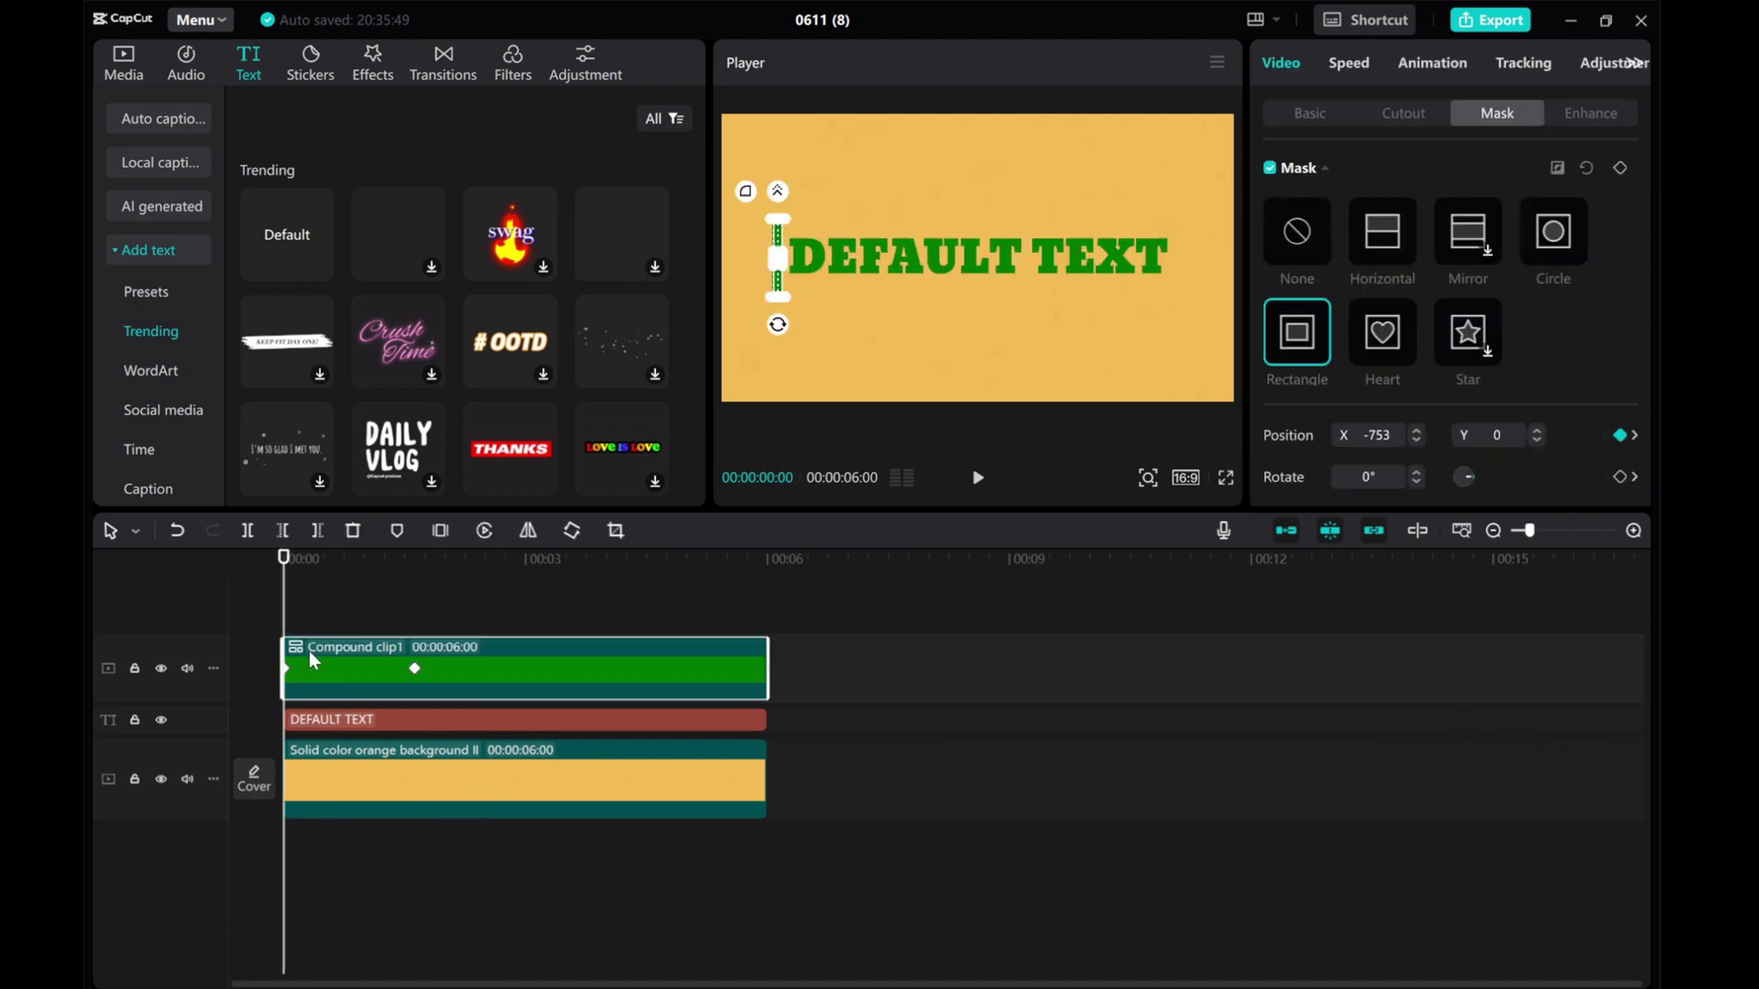
Add the white pixel pointing-hand sticker from Emphasis stickers and scale it to 46%.
{"action": "left_click", "coordinate": [310, 66]}
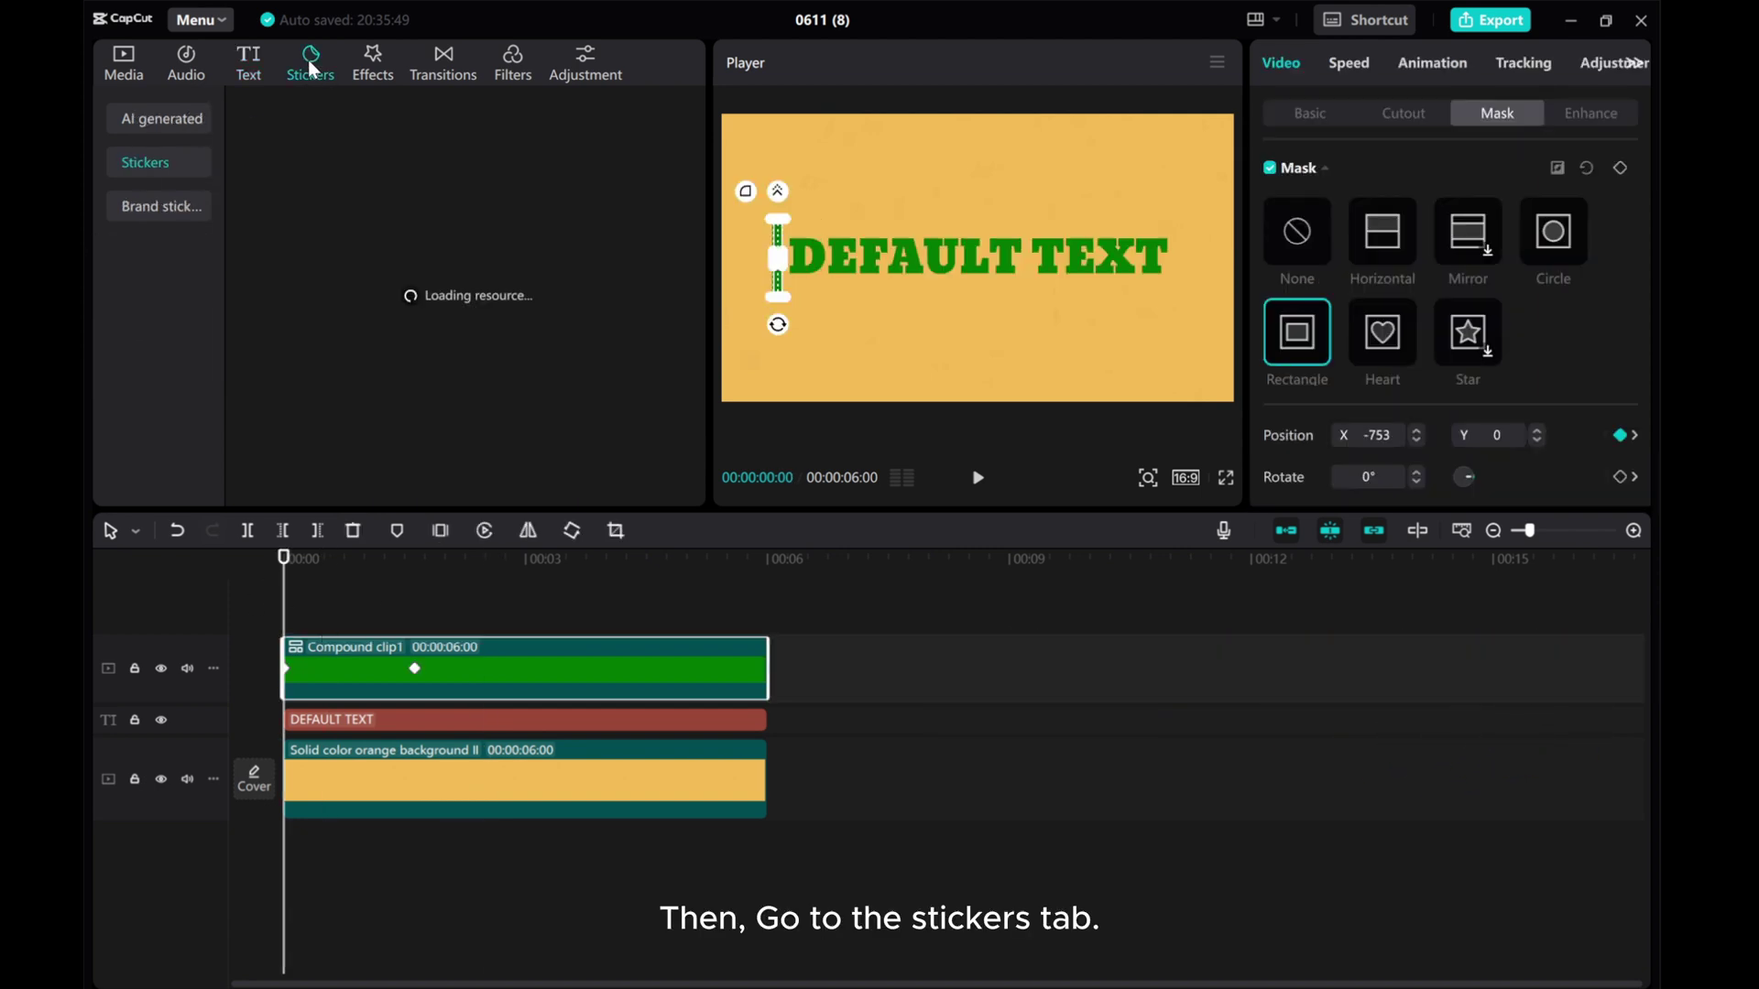
{"action": "left_click", "coordinate": [113, 161]}
{"action": "scroll", "coordinate": [147, 388], "scroll_direction": "down", "scroll_amount": 10}
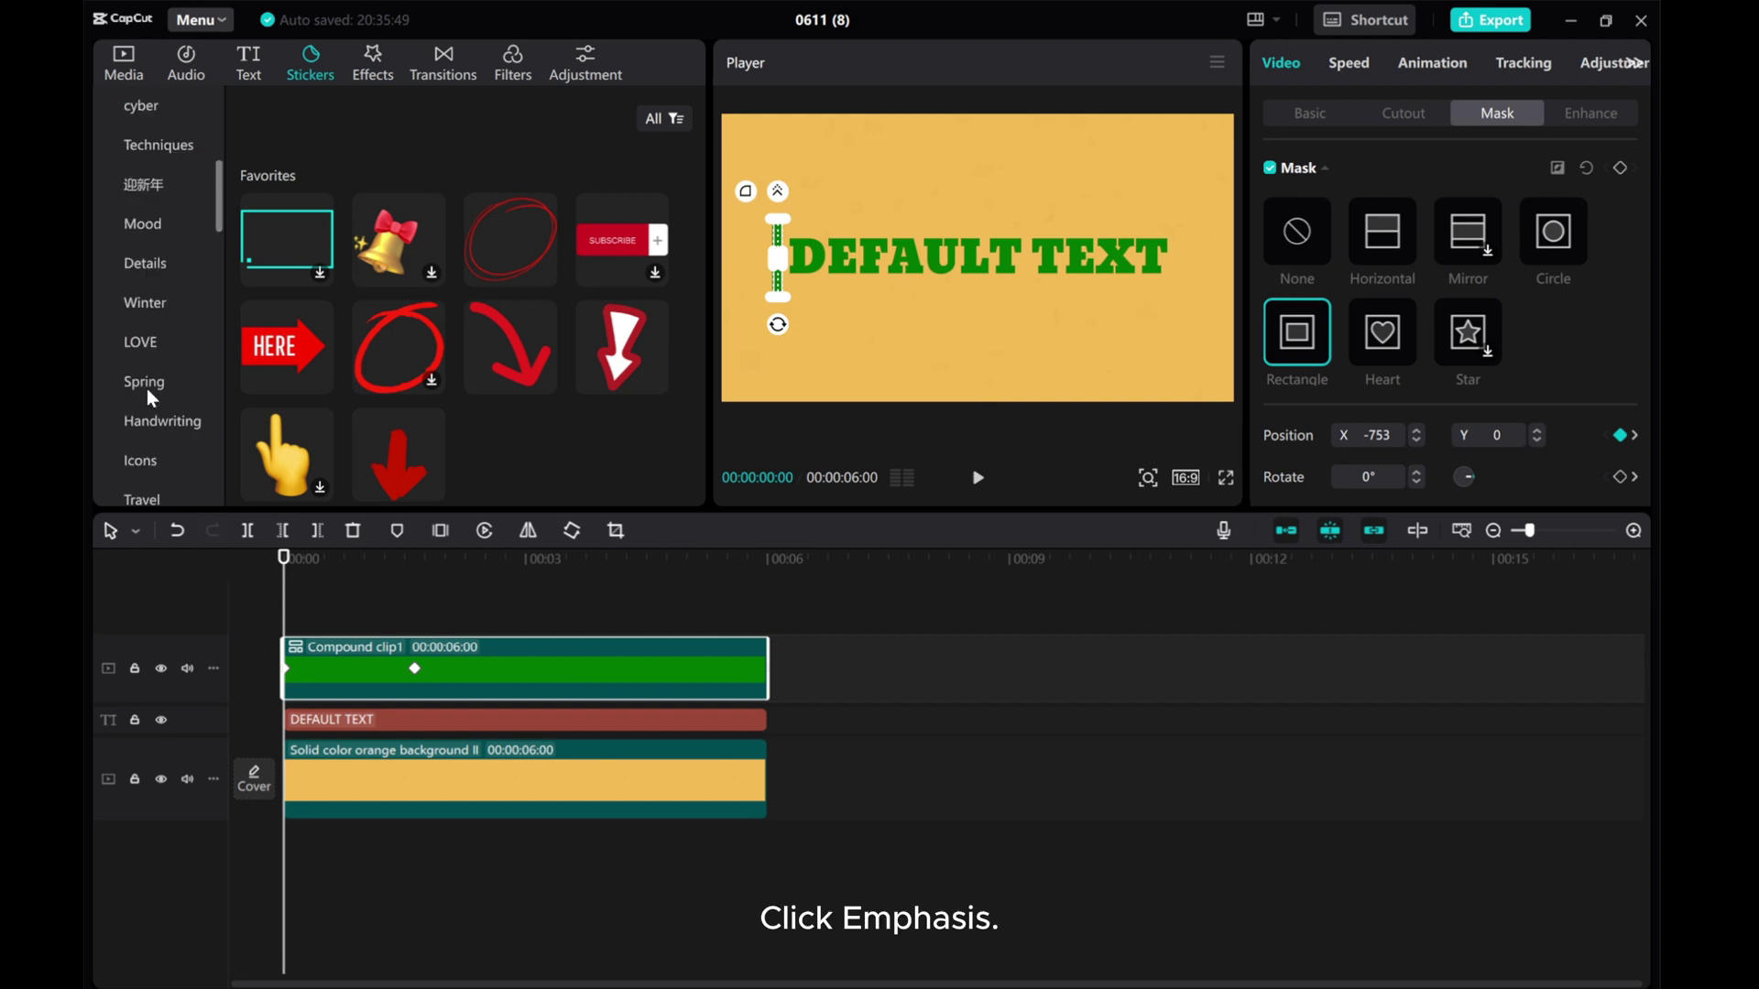
{"action": "scroll", "coordinate": [148, 389], "scroll_direction": "down", "scroll_amount": 5}
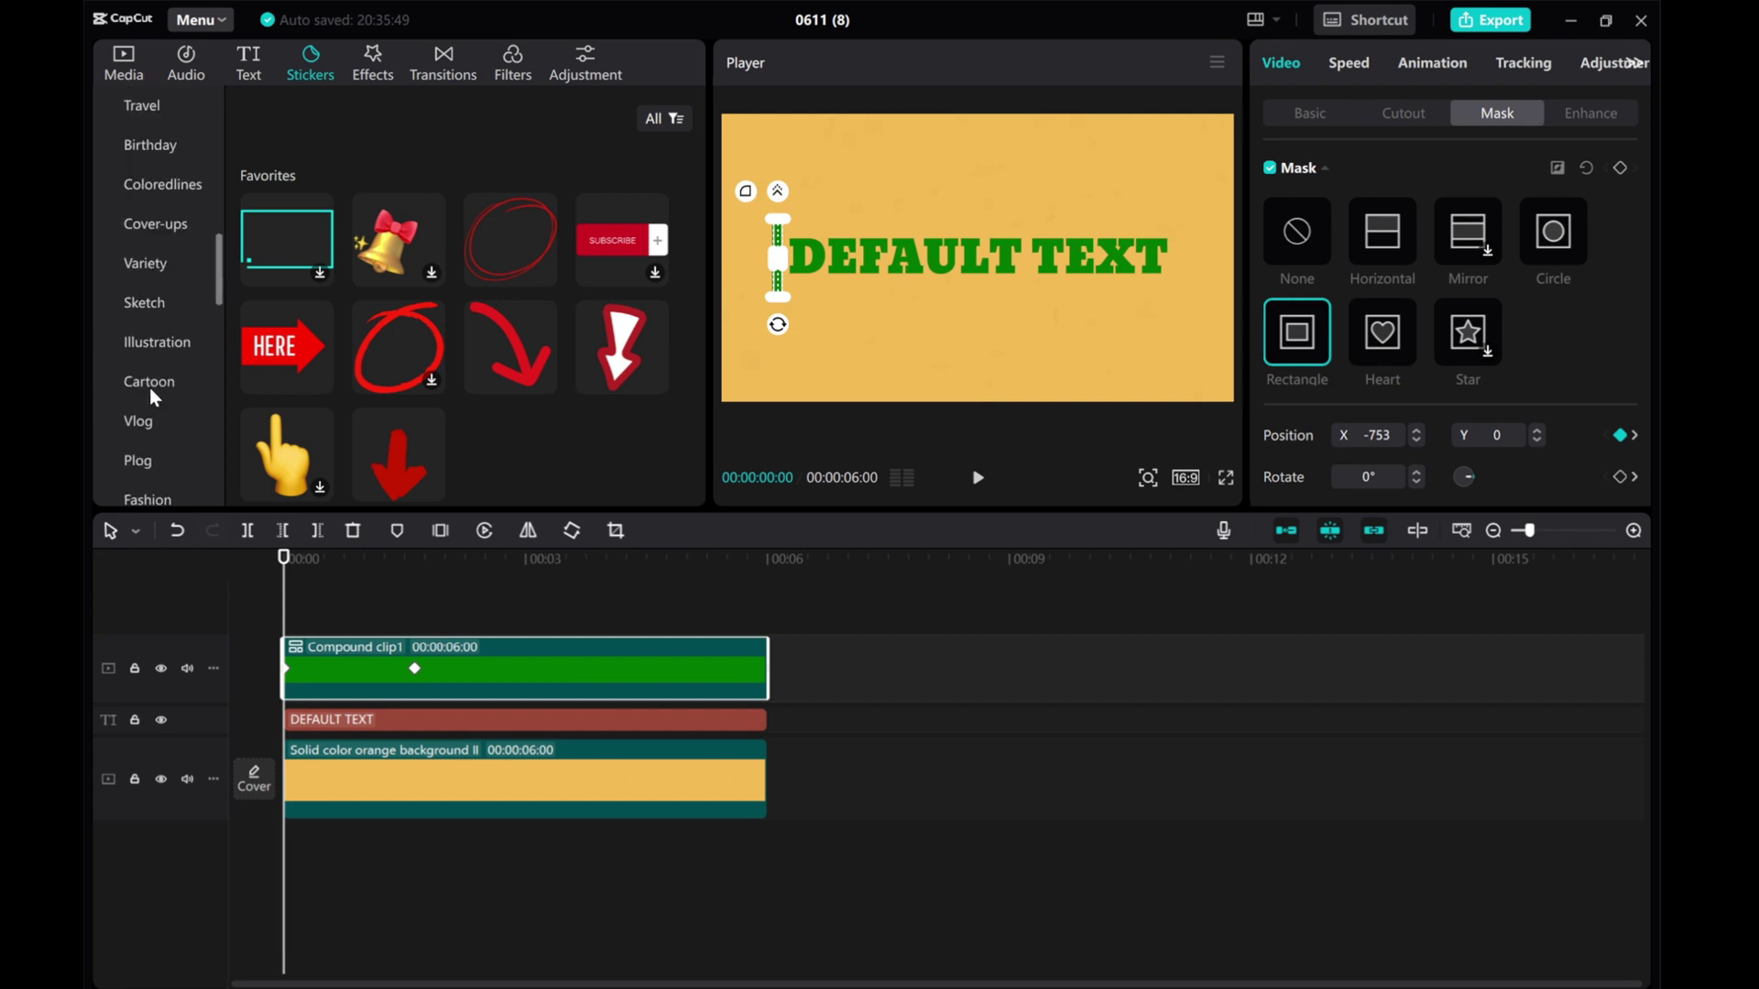
{"action": "scroll", "coordinate": [150, 387], "scroll_direction": "down", "scroll_amount": 3}
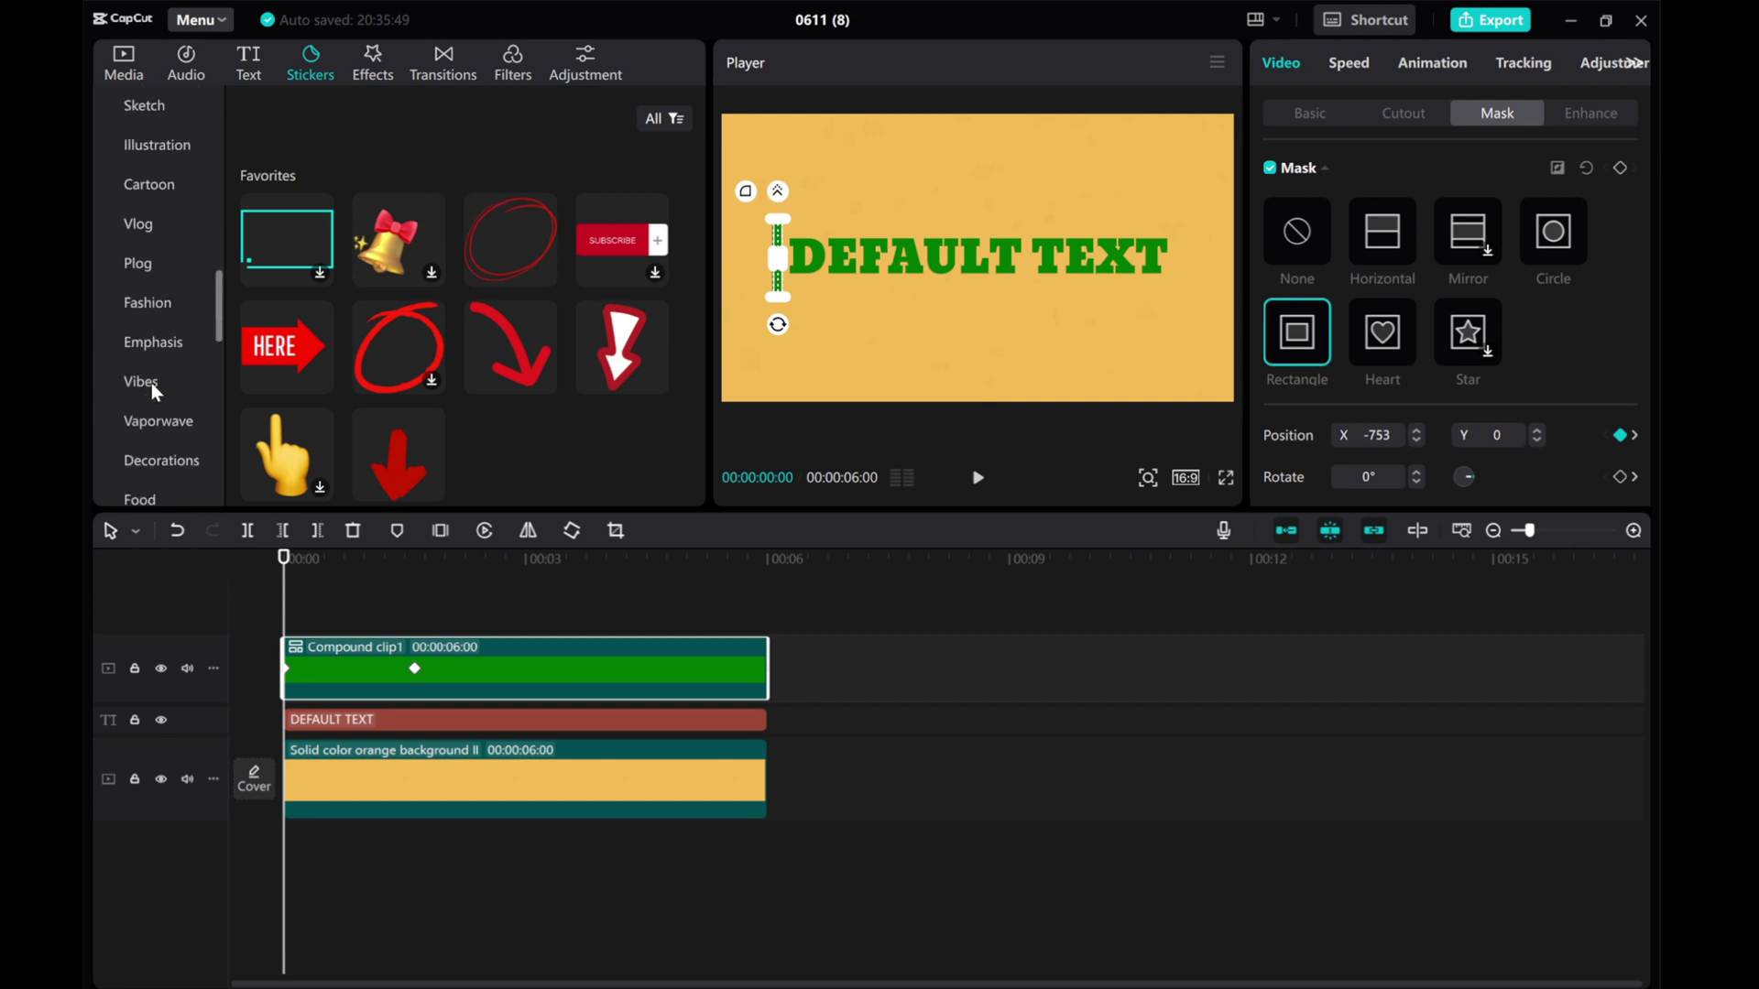
{"action": "left_click", "coordinate": [152, 340]}
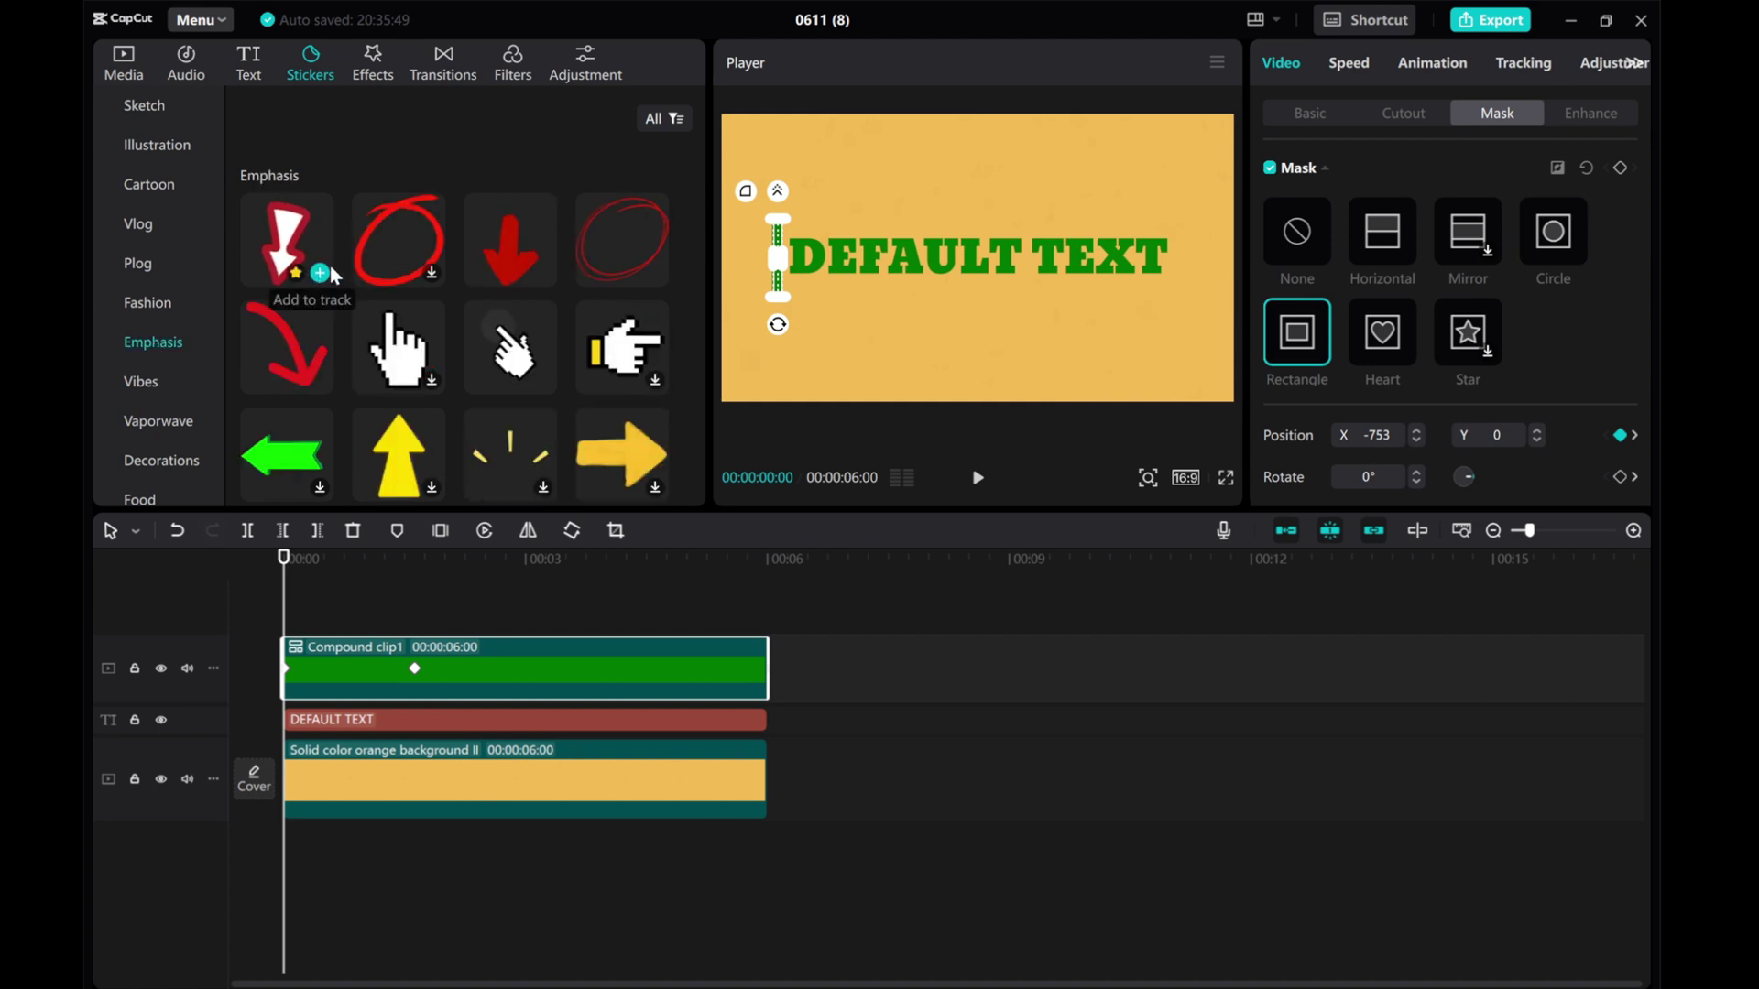
{"action": "mouse_move", "coordinate": [518, 378]}
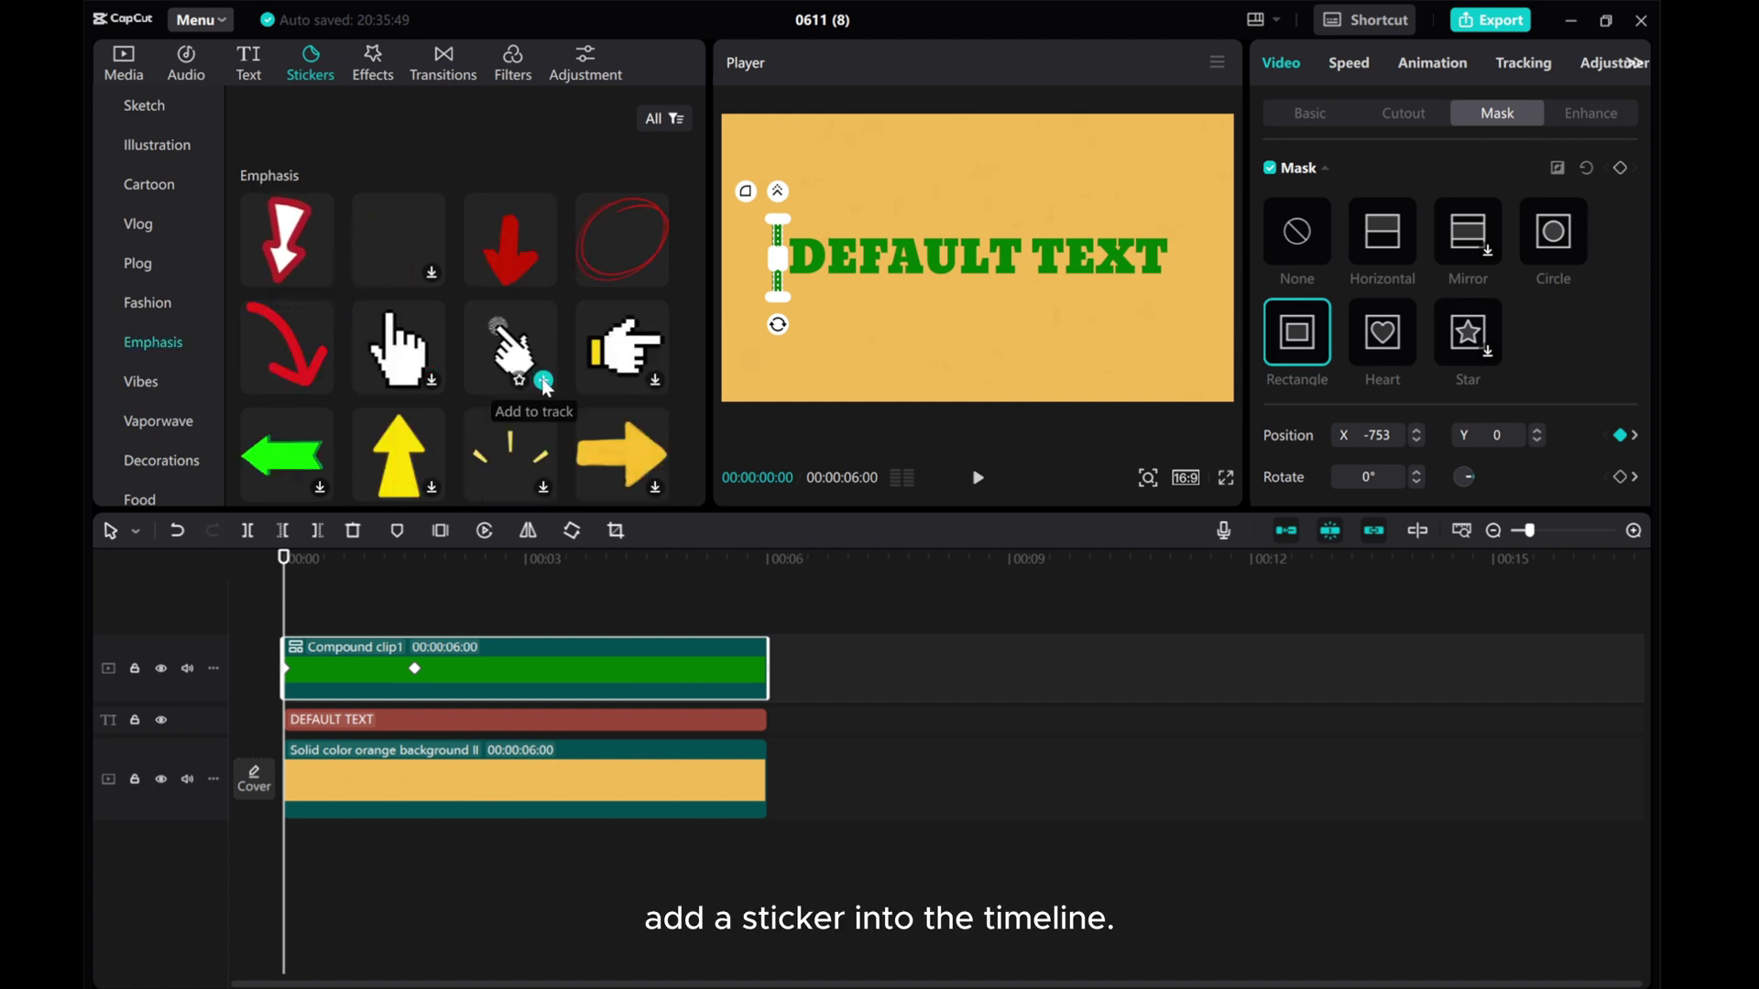
{"action": "left_click", "coordinate": [544, 382]}
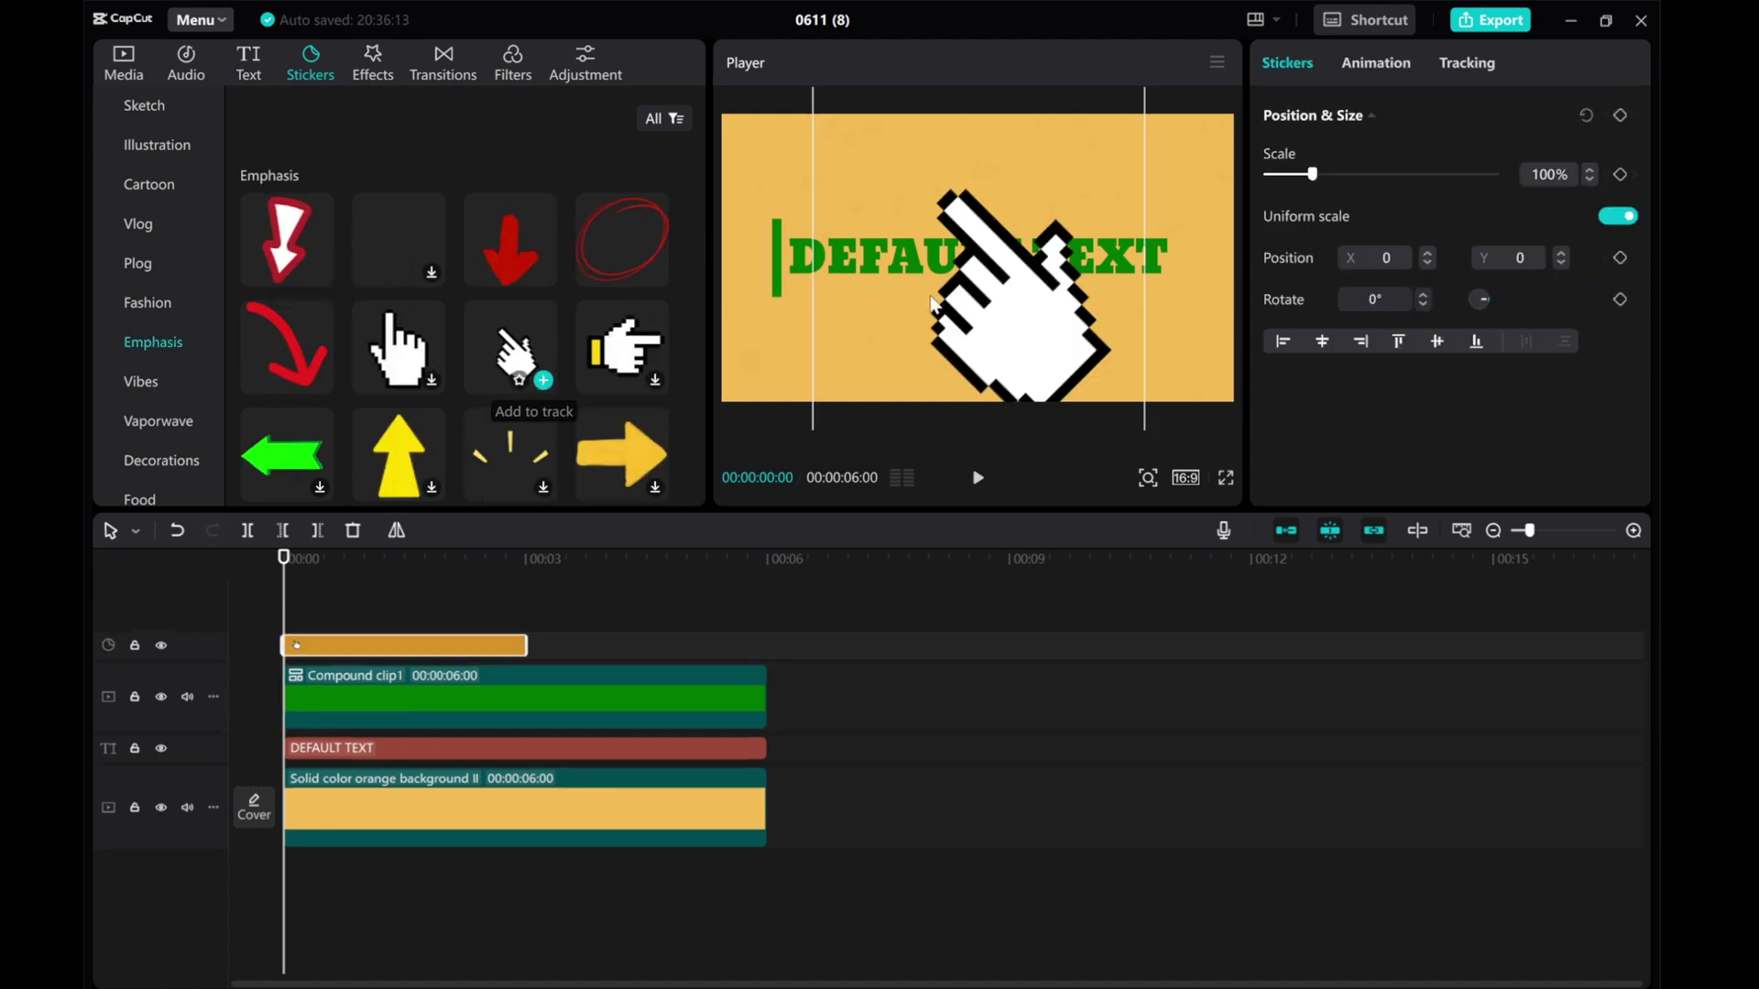
{"action": "left_click_drag", "start_coordinate": [1313, 176], "coordinate": [1288, 176]}
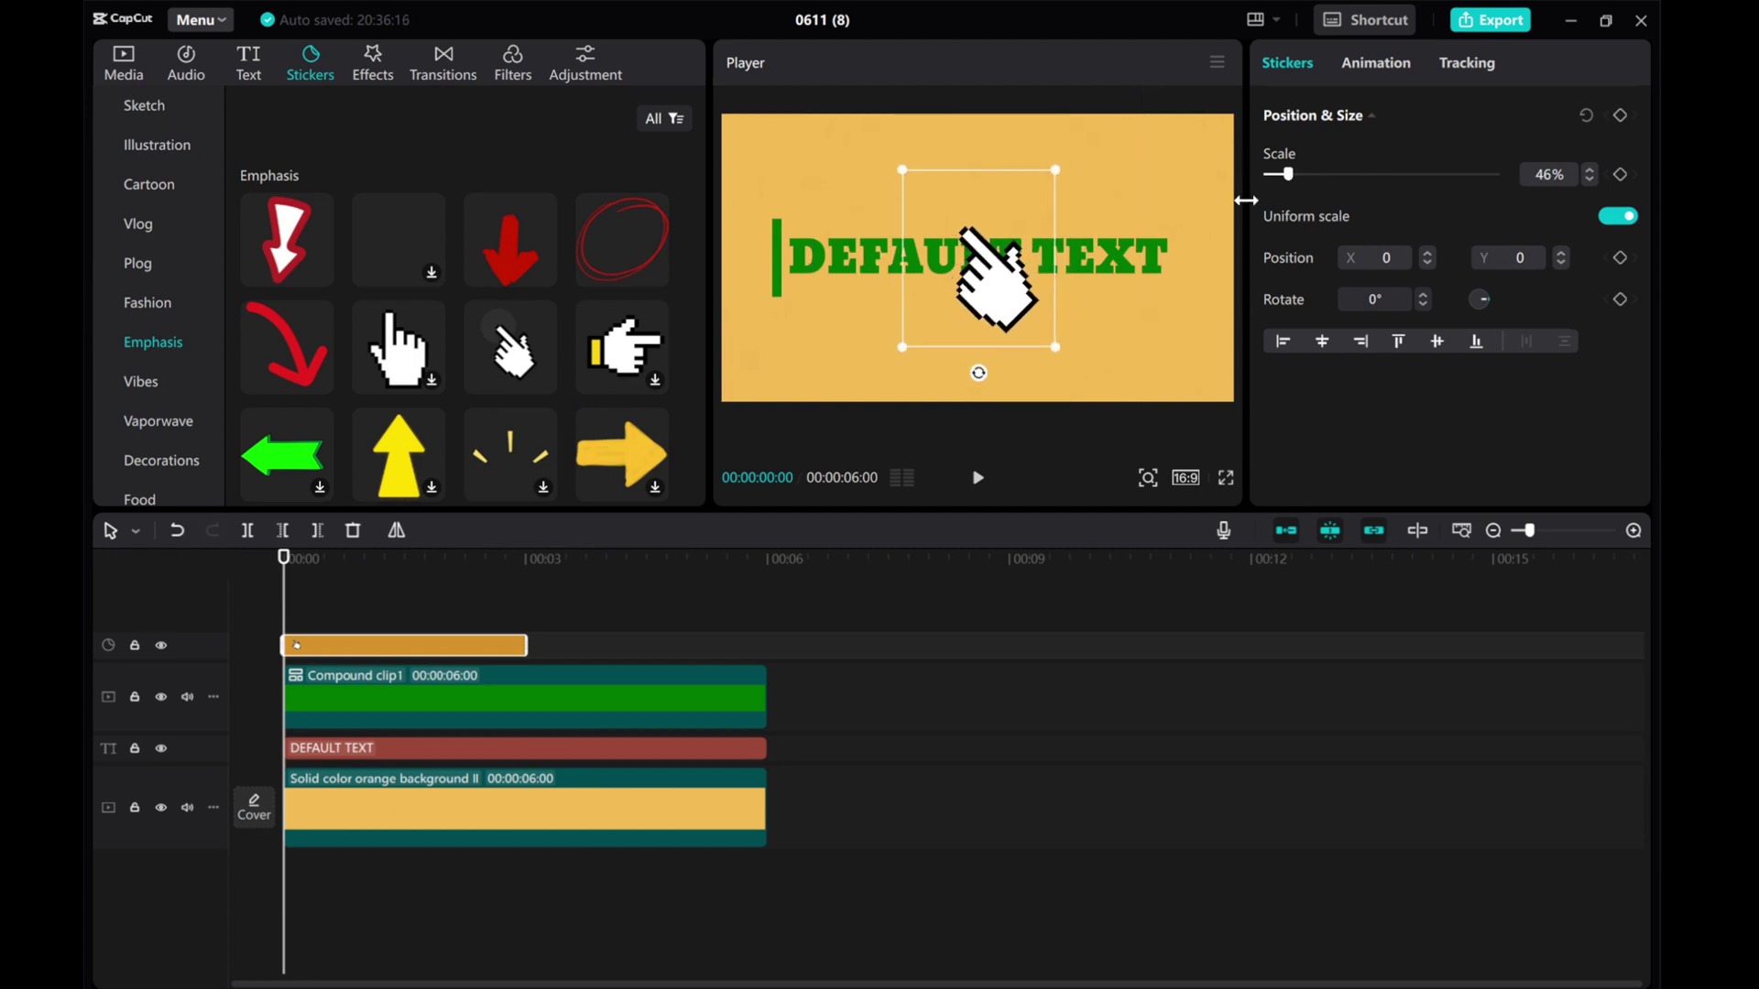
{"action": "left_click_drag", "start_coordinate": [283, 605], "coordinate": [315, 606]}
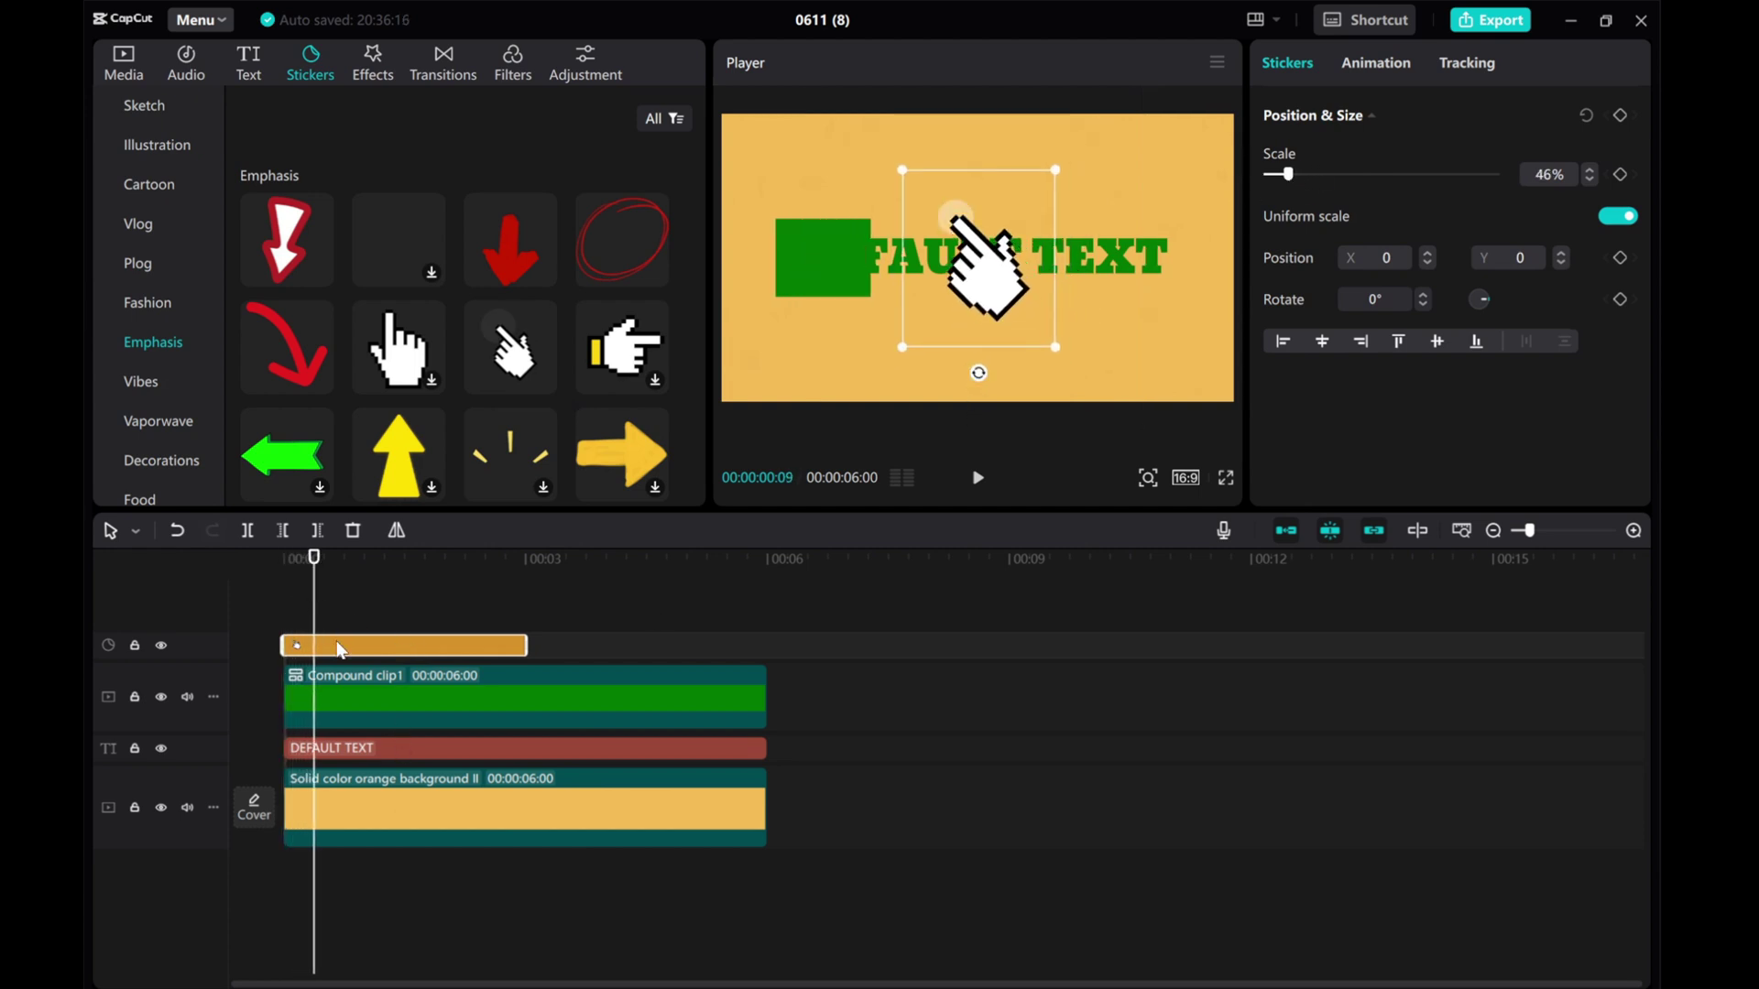
Convert the hand sticker into a compound clip and freeze a still frame of it.
{"action": "right_click", "coordinate": [339, 648]}
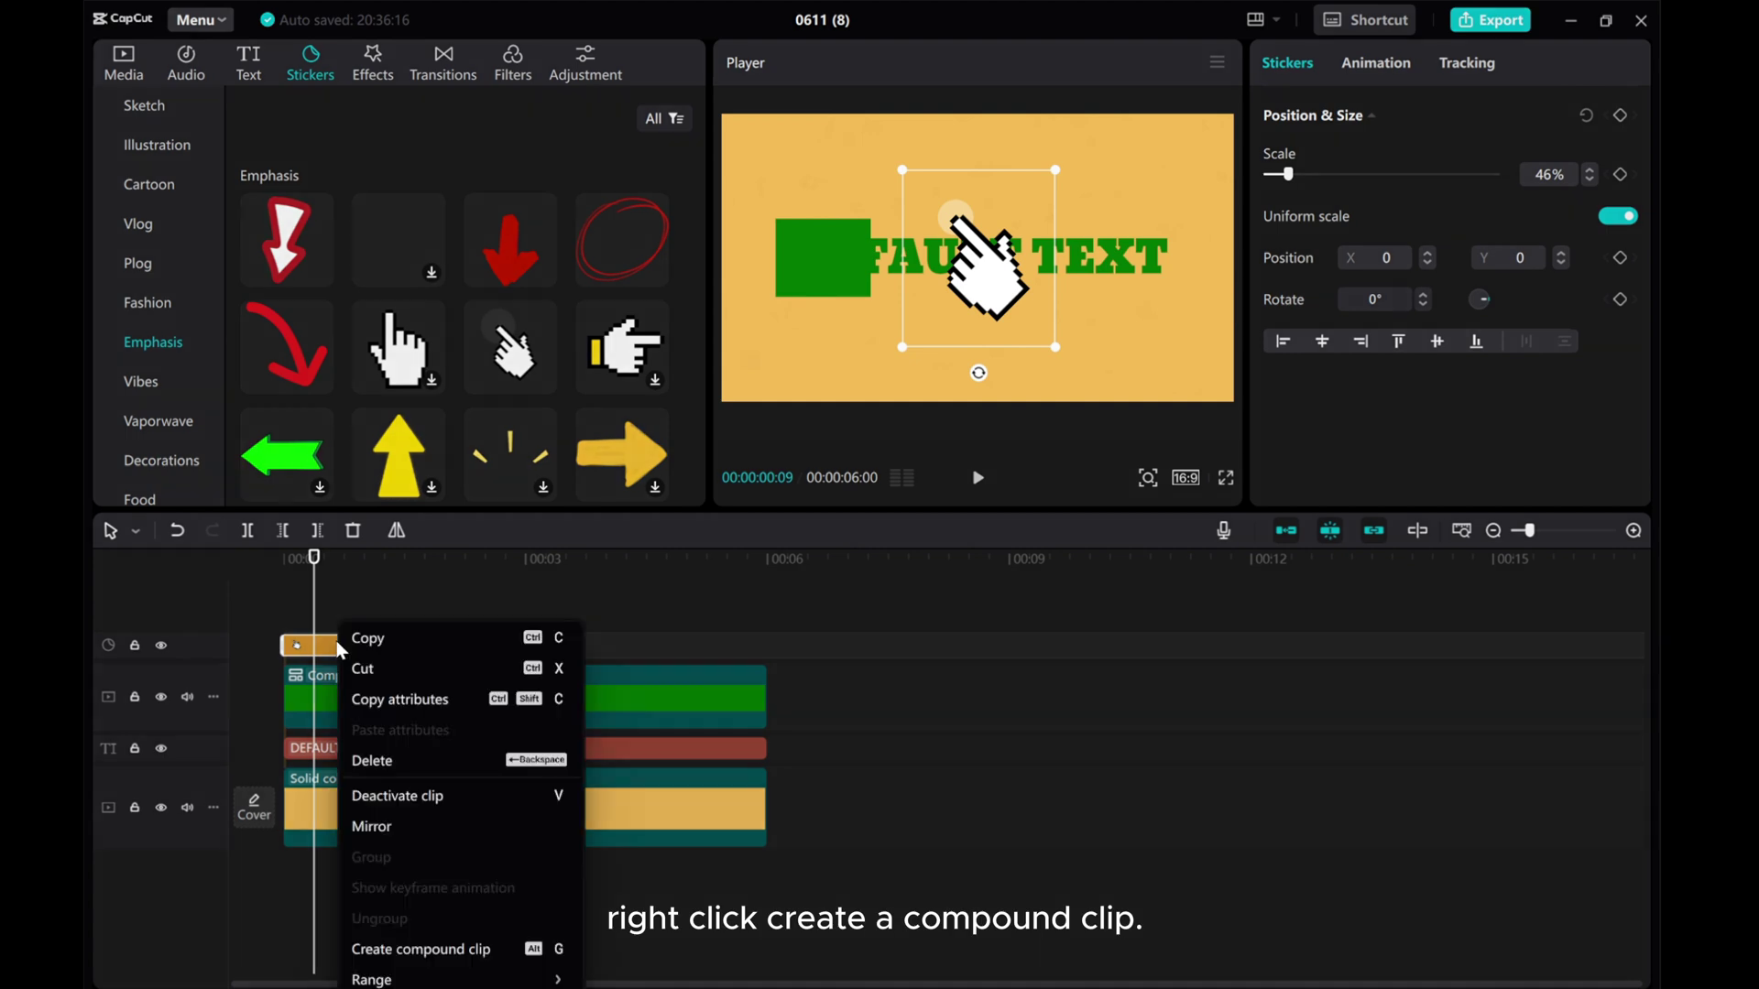
{"action": "left_click", "coordinate": [414, 948]}
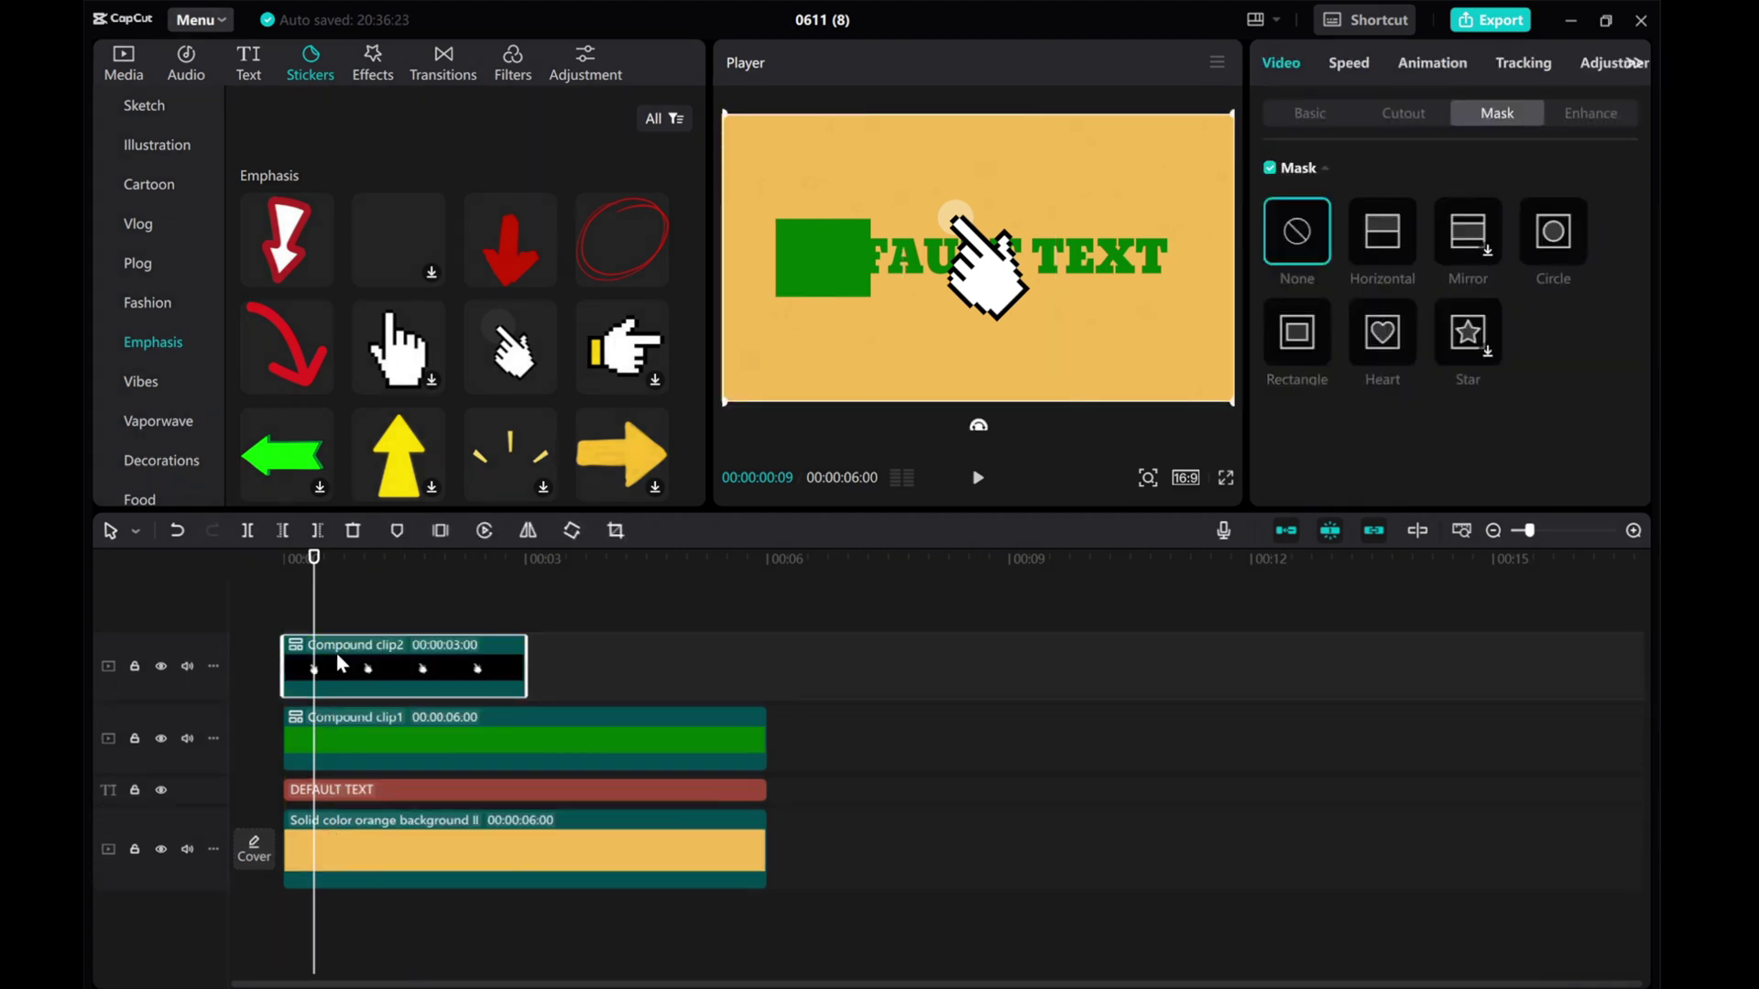
{"action": "left_click", "coordinate": [441, 531]}
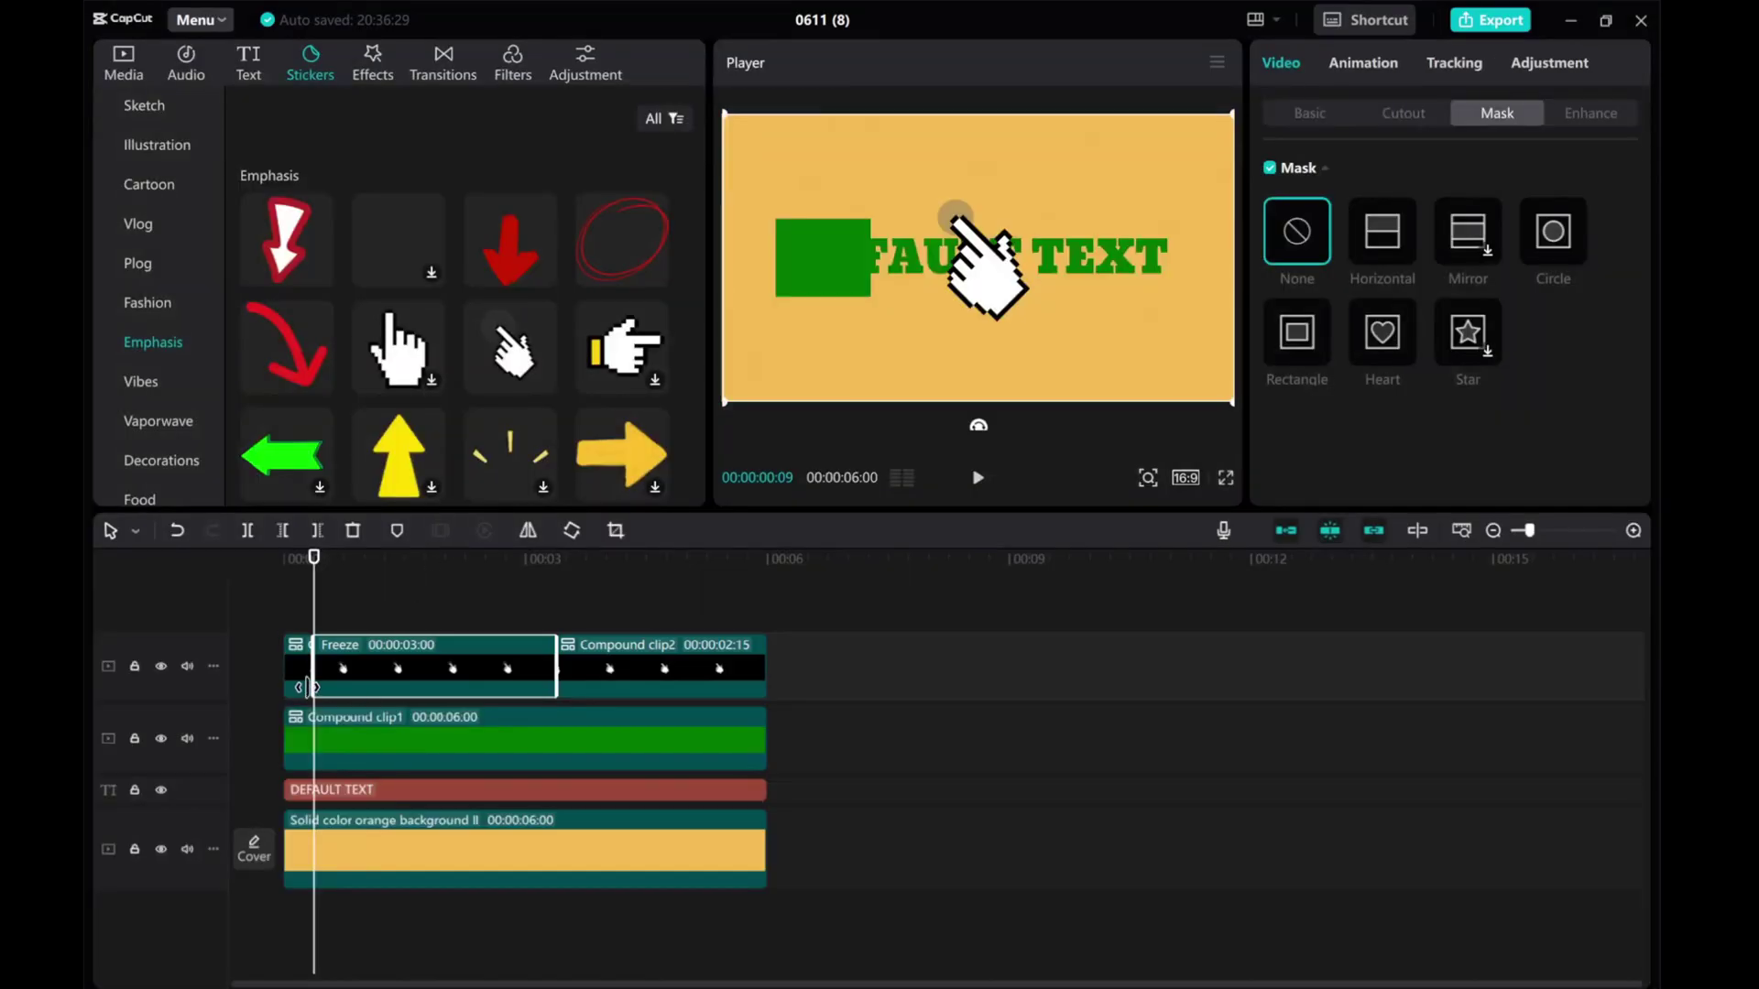
Delete the leftover pieces and move the 3-second Freeze clip to start at 0:00.
{"action": "left_click", "coordinate": [300, 679]}
{"action": "key", "text": "Delete"}
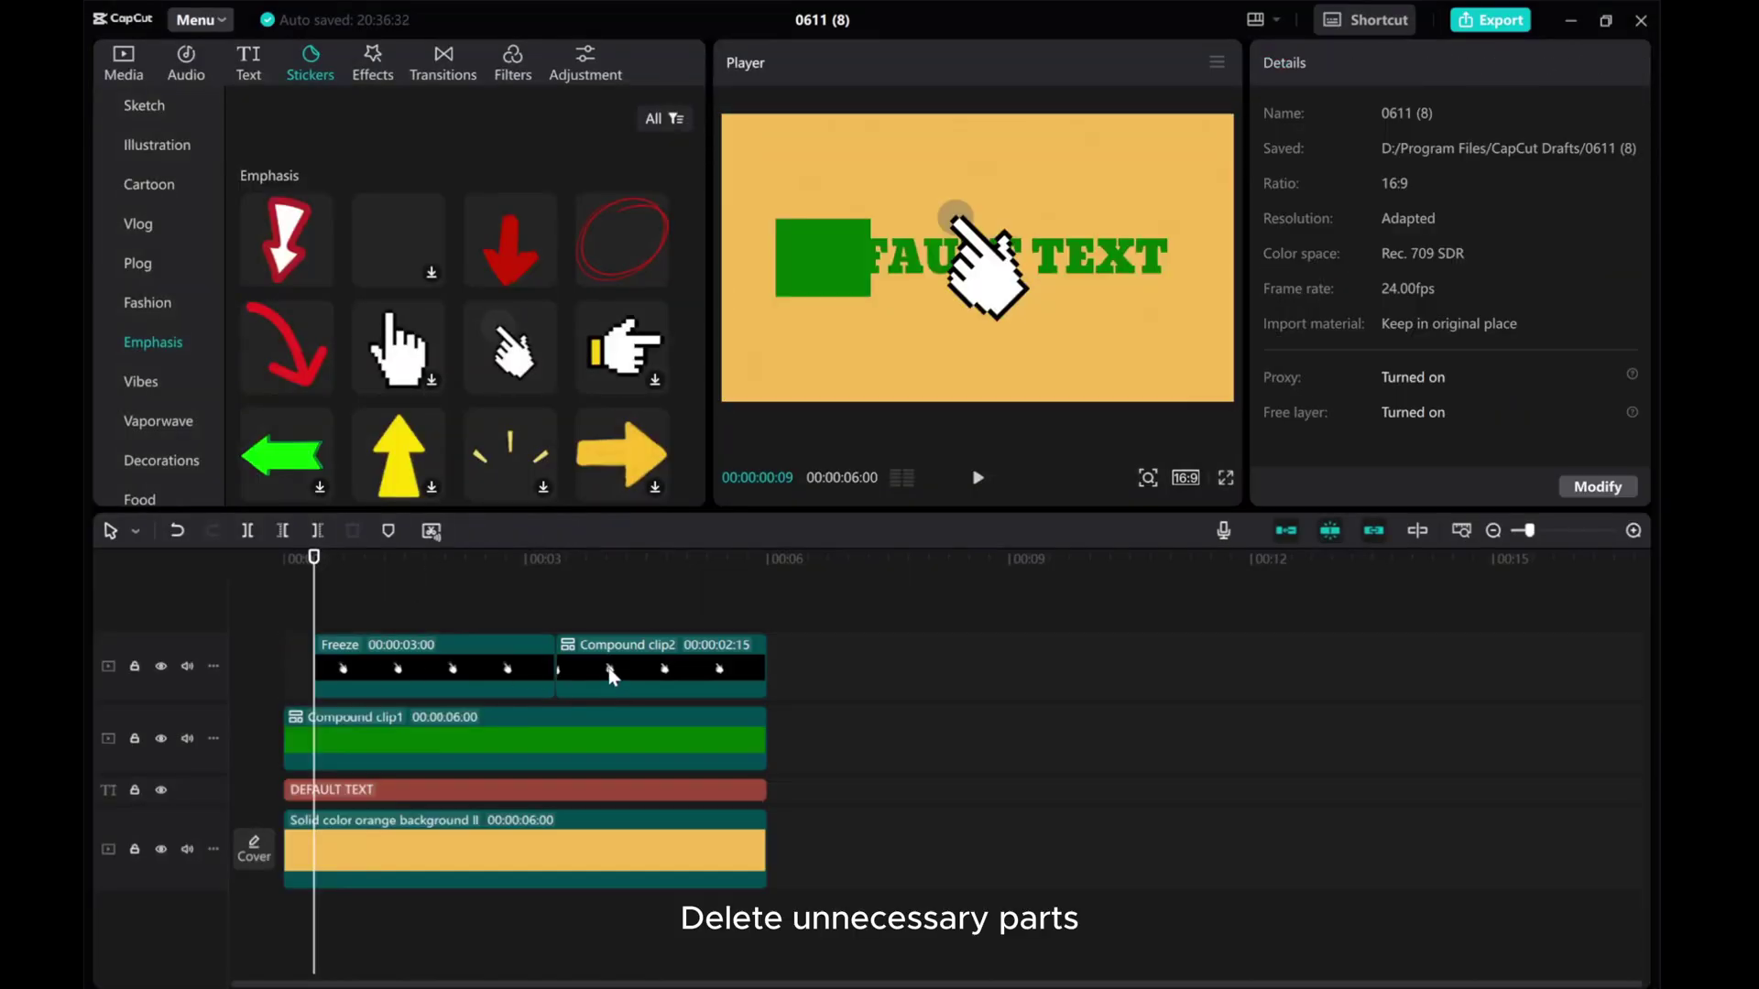
{"action": "left_click", "coordinate": [612, 676]}
{"action": "key", "text": "Delete"}
{"action": "left_click_drag", "start_coordinate": [313, 559], "coordinate": [283, 558]}
{"action": "mouse_move", "coordinate": [350, 661]}
{"action": "left_mouse_down"}
{"action": "mouse_move", "coordinate": [317, 656]}
{"action": "mouse_move", "coordinate": [334, 666]}
{"action": "left_mouse_up"}
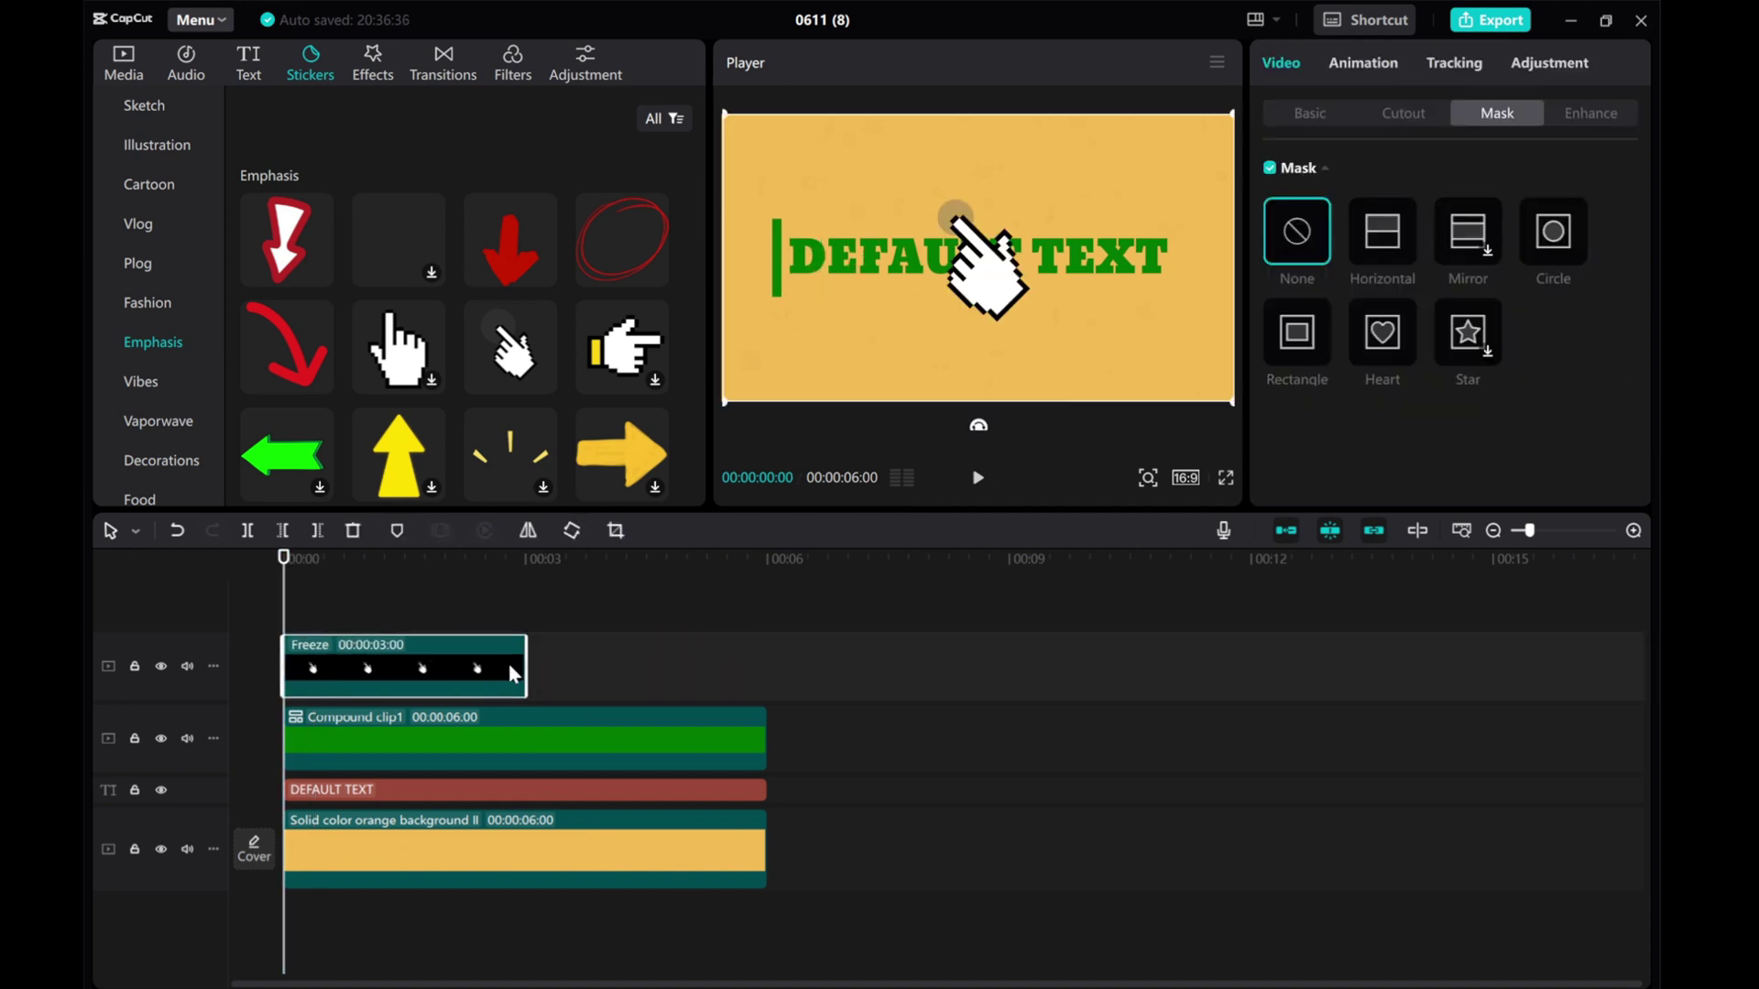
Stretch the Freeze hand clip to 0:06, then shrink the hand and place it at DEFAULT TEXT's left edge.
{"action": "left_click_drag", "start_coordinate": [525, 675], "coordinate": [759, 698]}
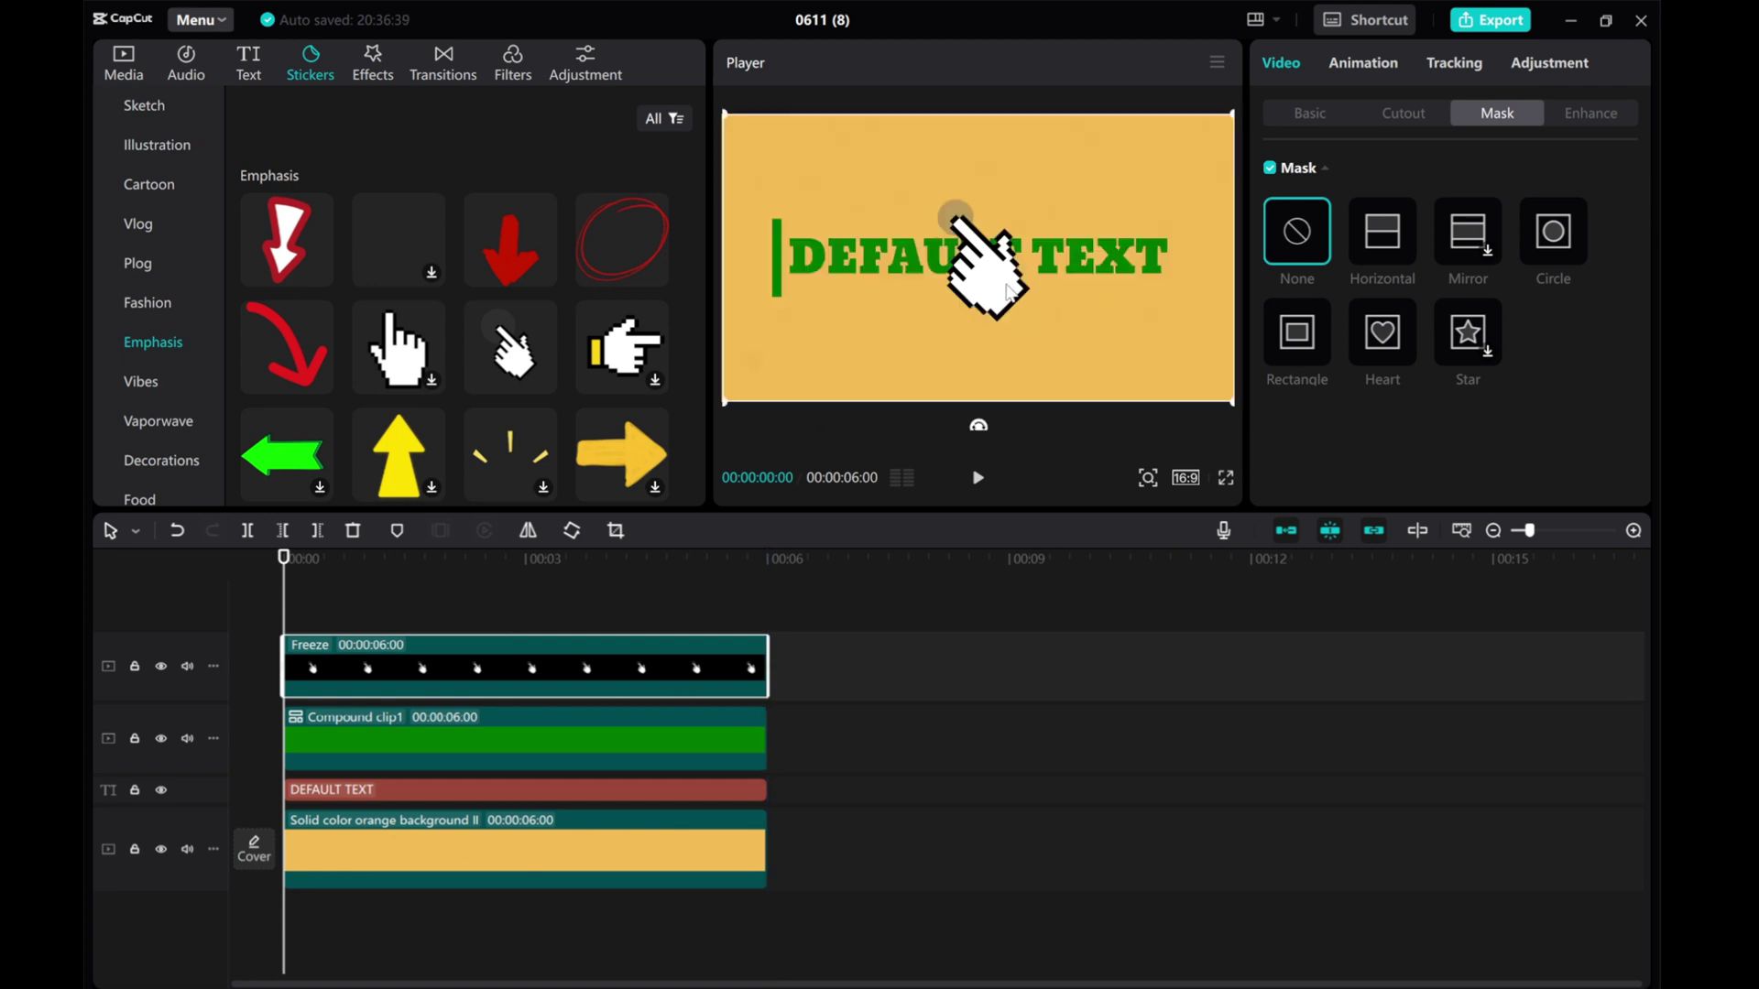
{"action": "left_click_drag", "start_coordinate": [729, 117], "coordinate": [820, 169]}
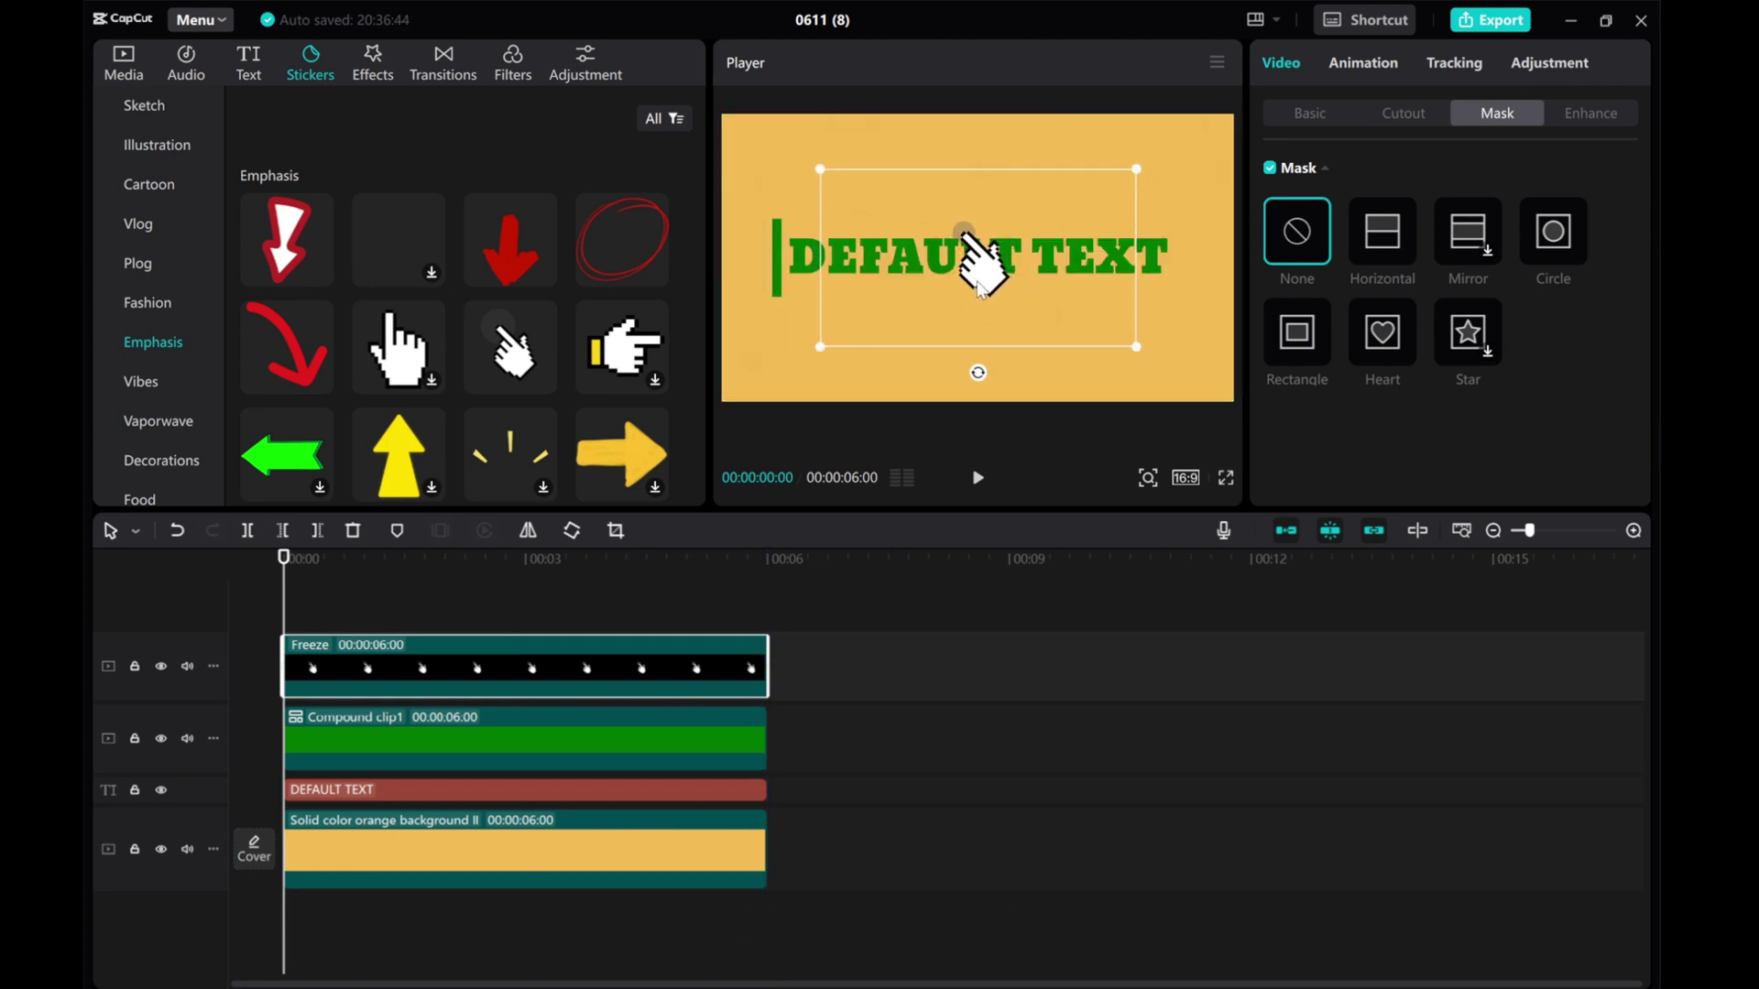
{"action": "left_click_drag", "start_coordinate": [947, 265], "coordinate": [795, 347]}
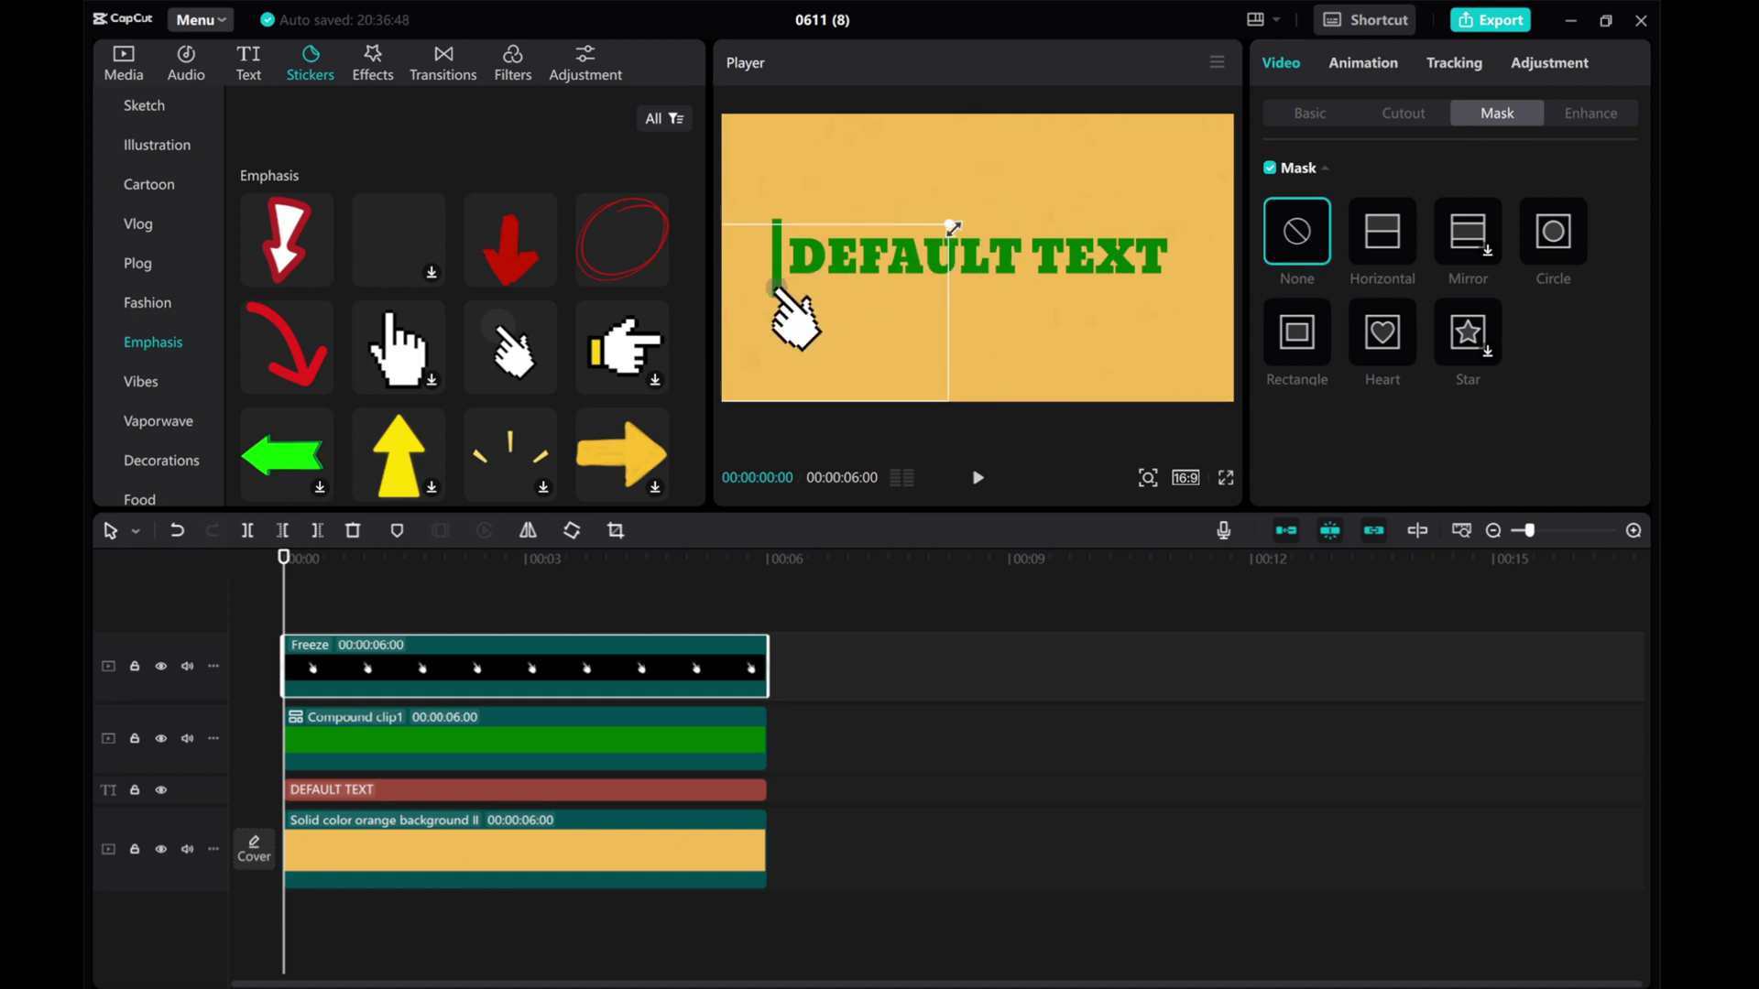
{"action": "left_click_drag", "start_coordinate": [949, 225], "coordinate": [942, 227]}
{"action": "left_click_drag", "start_coordinate": [811, 336], "coordinate": [806, 329]}
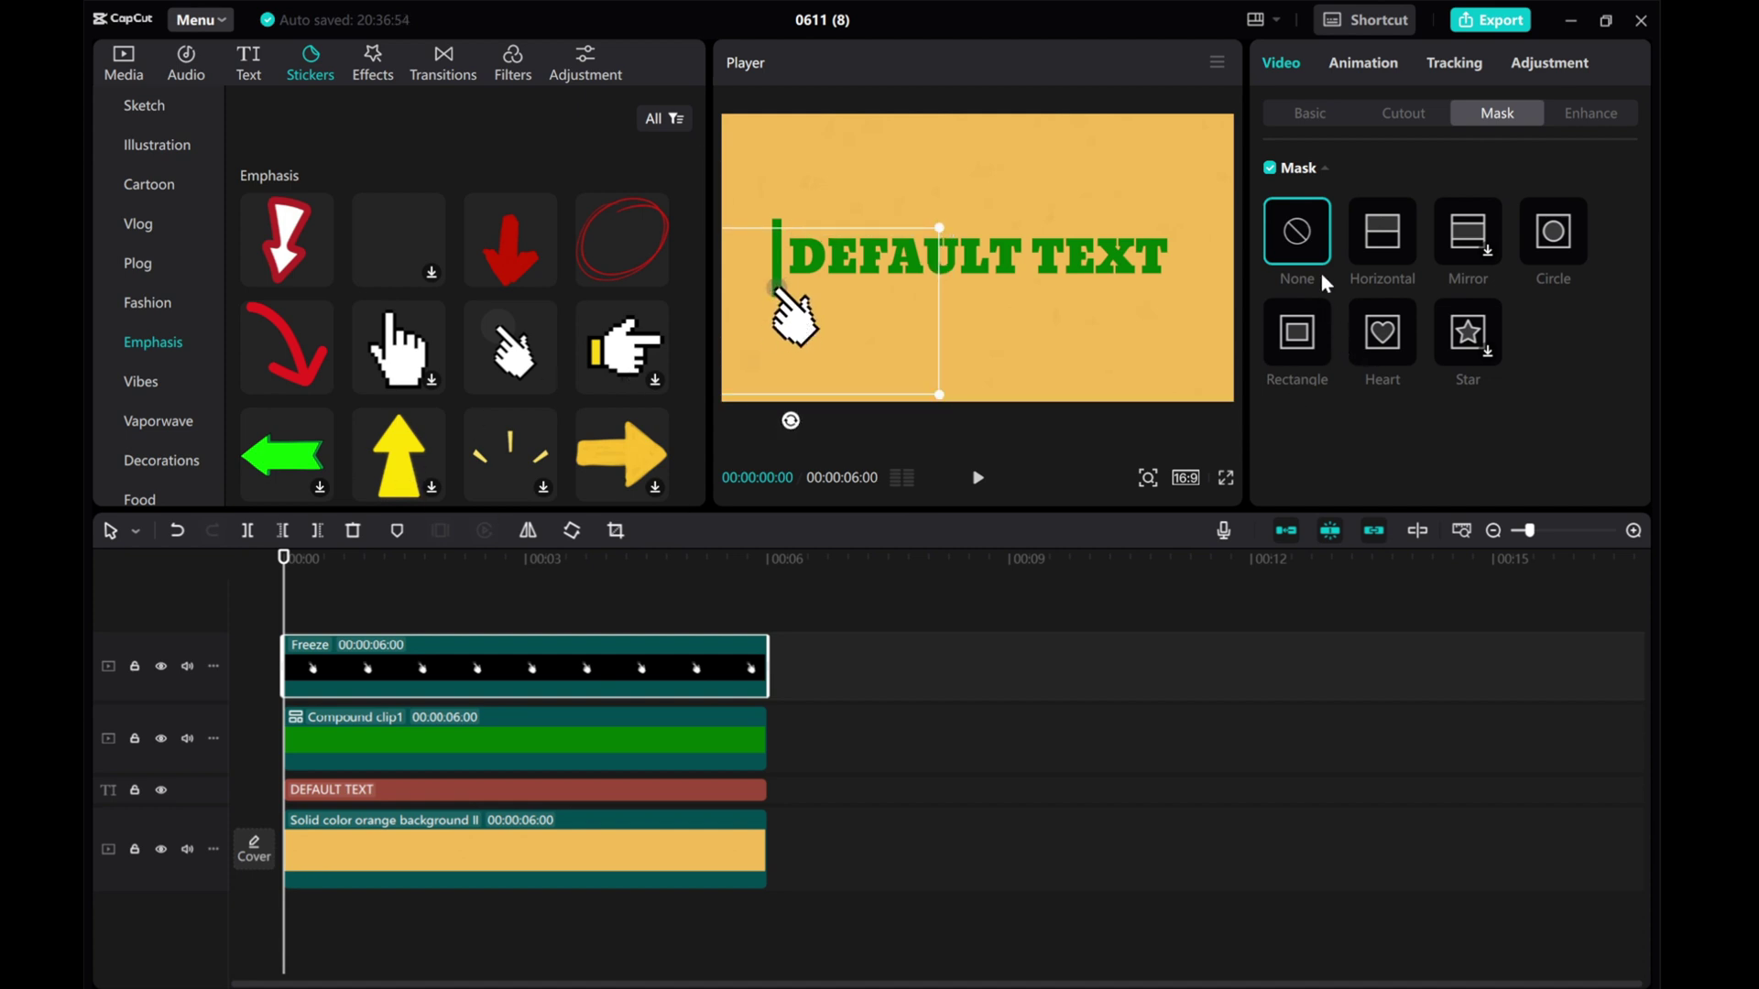
Add a Position & Size keyframe for the hand at 0:00, then line the playhead up with the green bar's second keyframe.
{"action": "left_click", "coordinate": [1307, 114]}
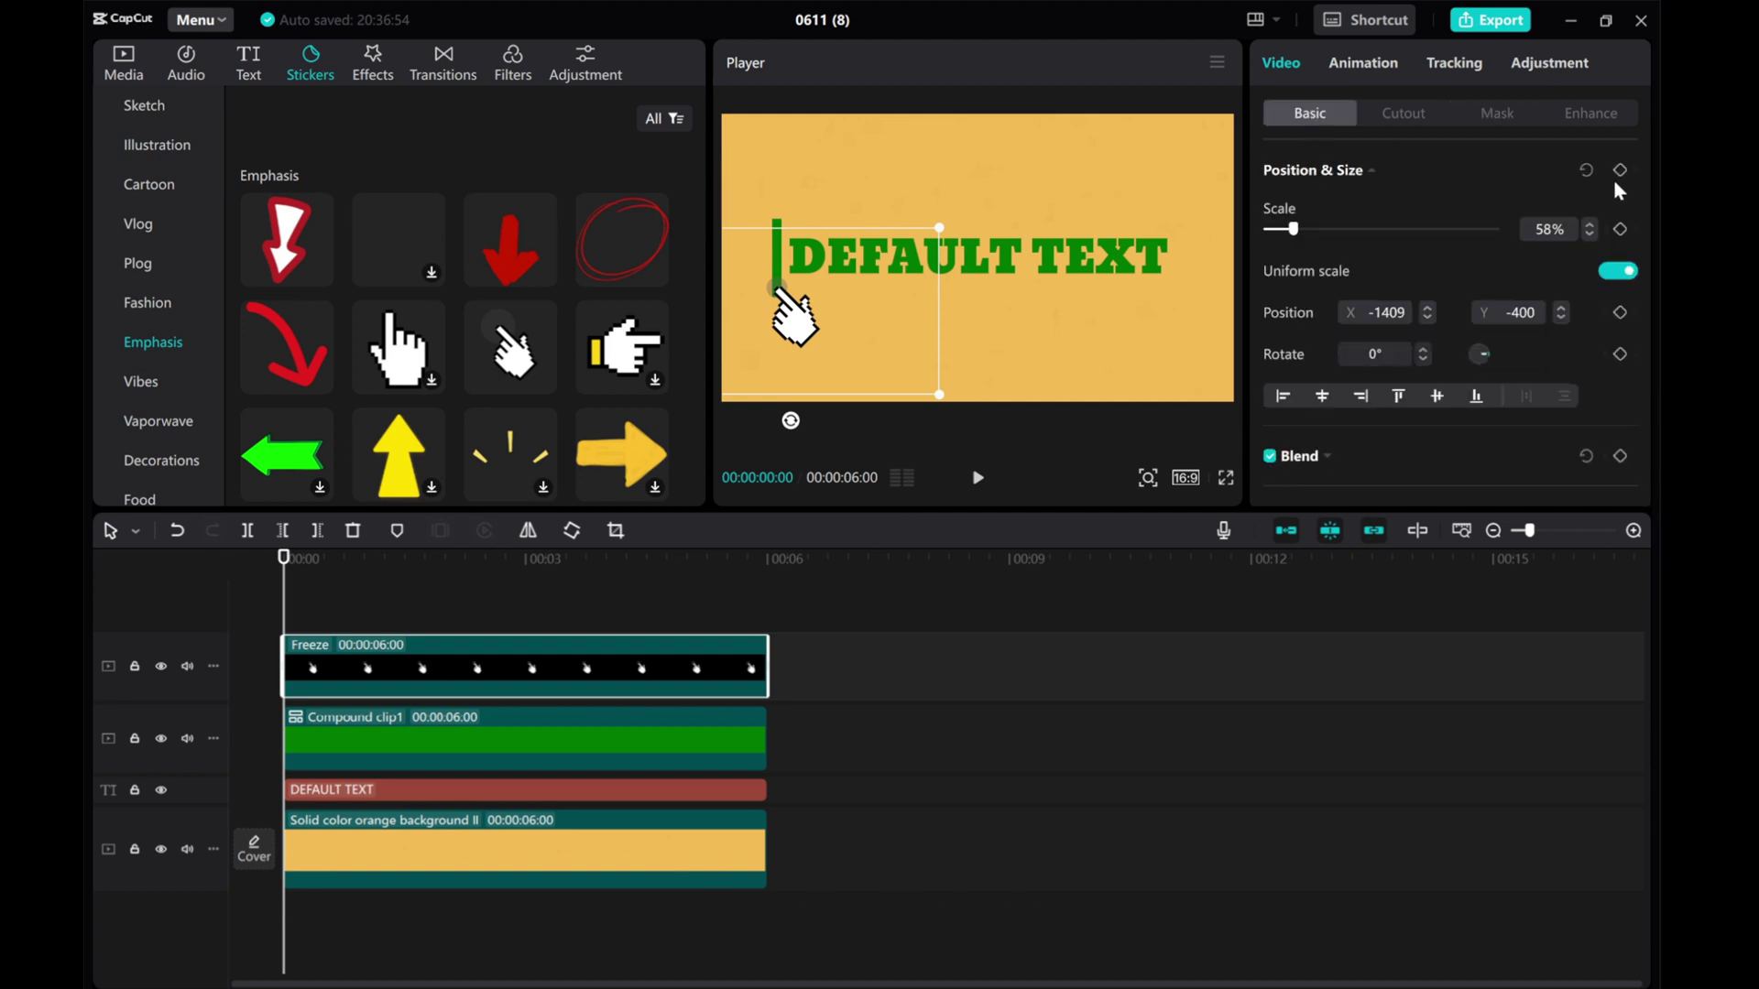
{"action": "left_click", "coordinate": [1620, 171]}
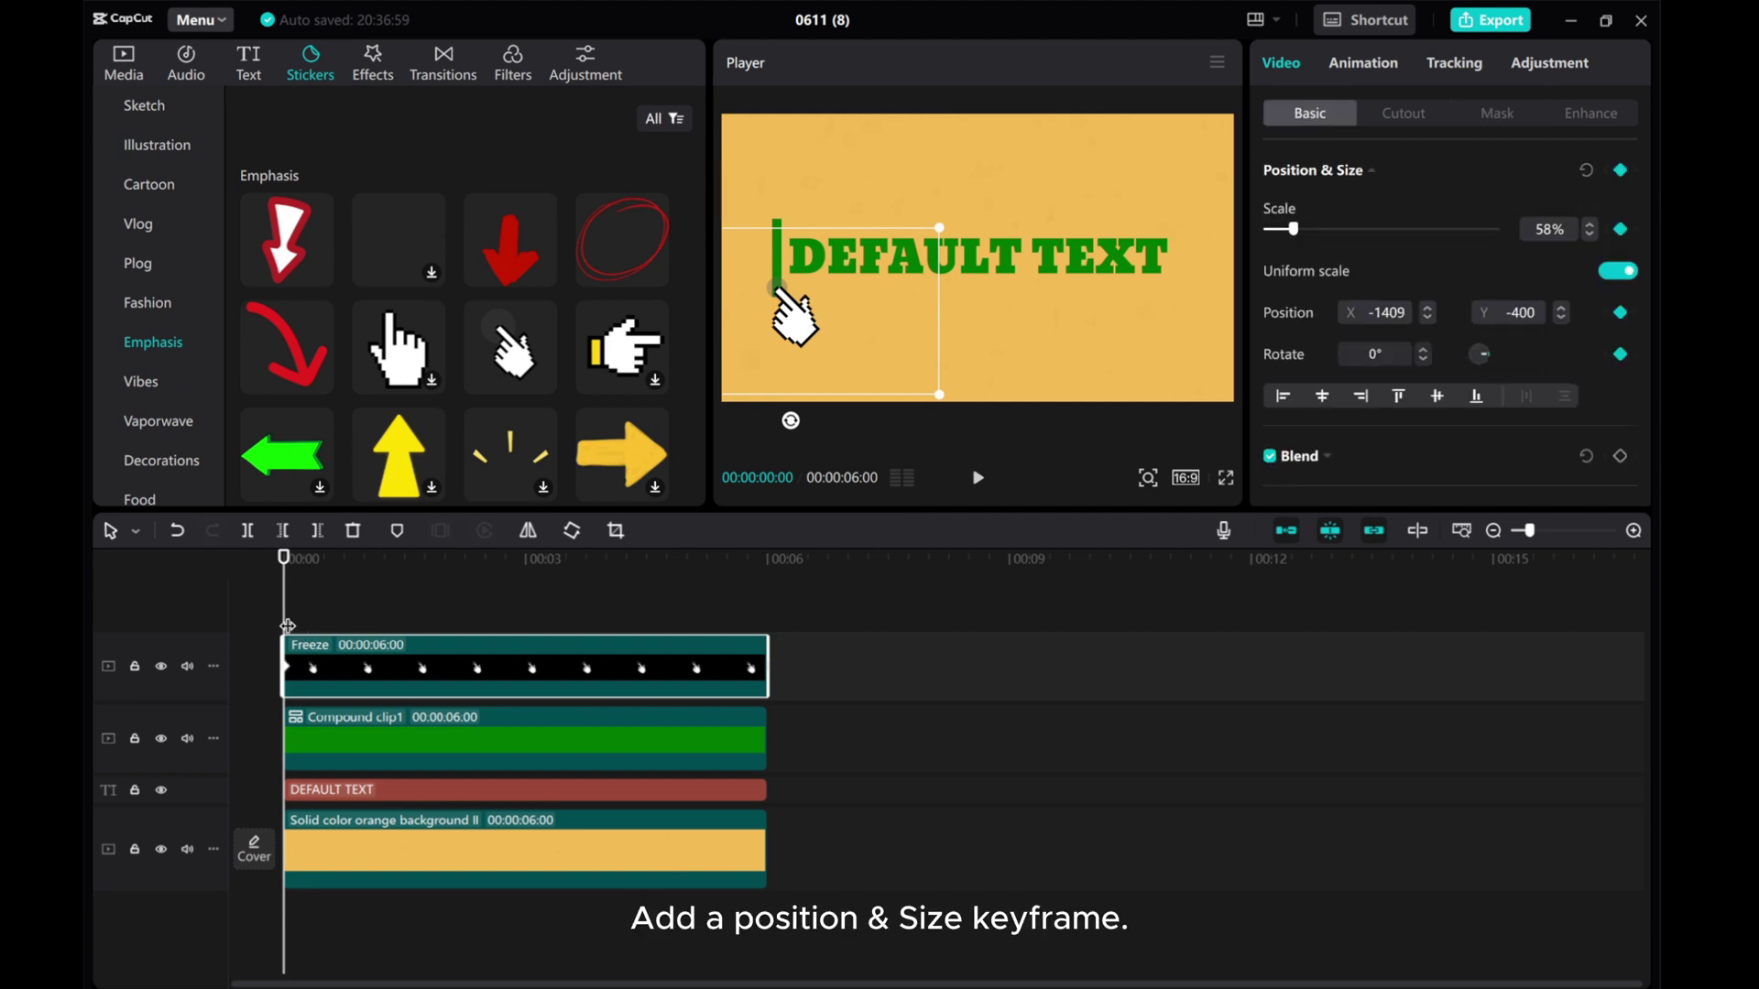
{"action": "left_click_drag", "start_coordinate": [287, 626], "coordinate": [415, 632]}
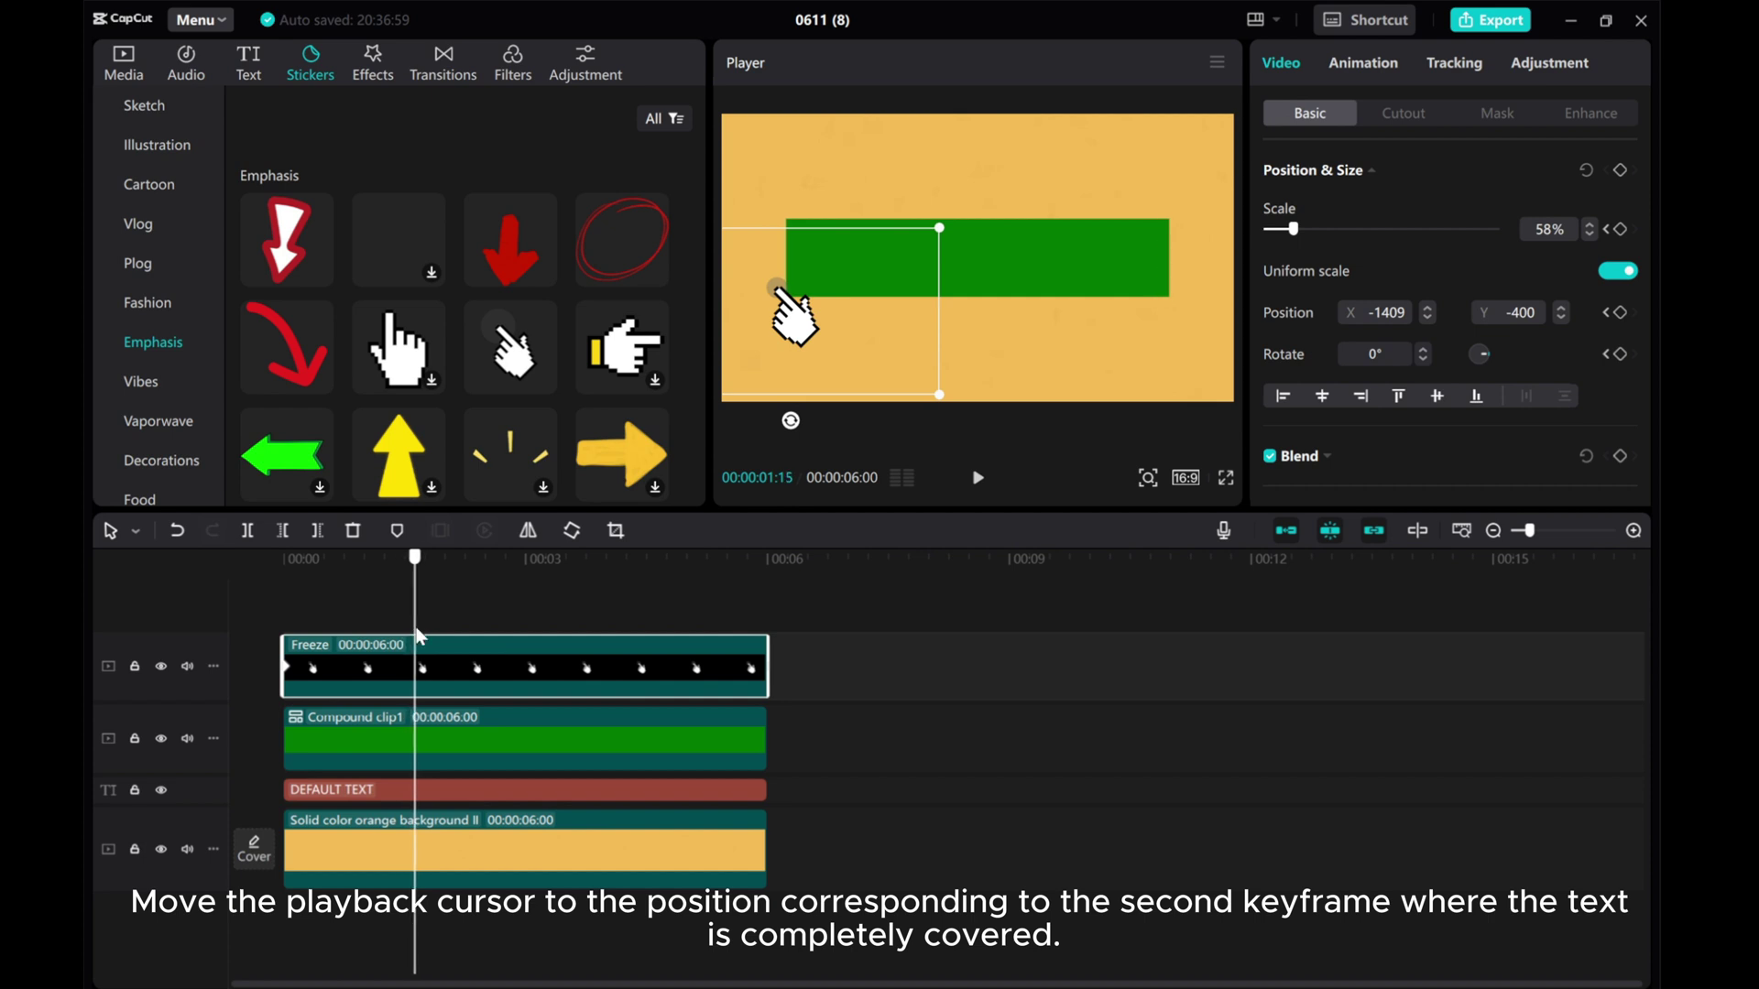
{"action": "left_click", "coordinate": [441, 775]}
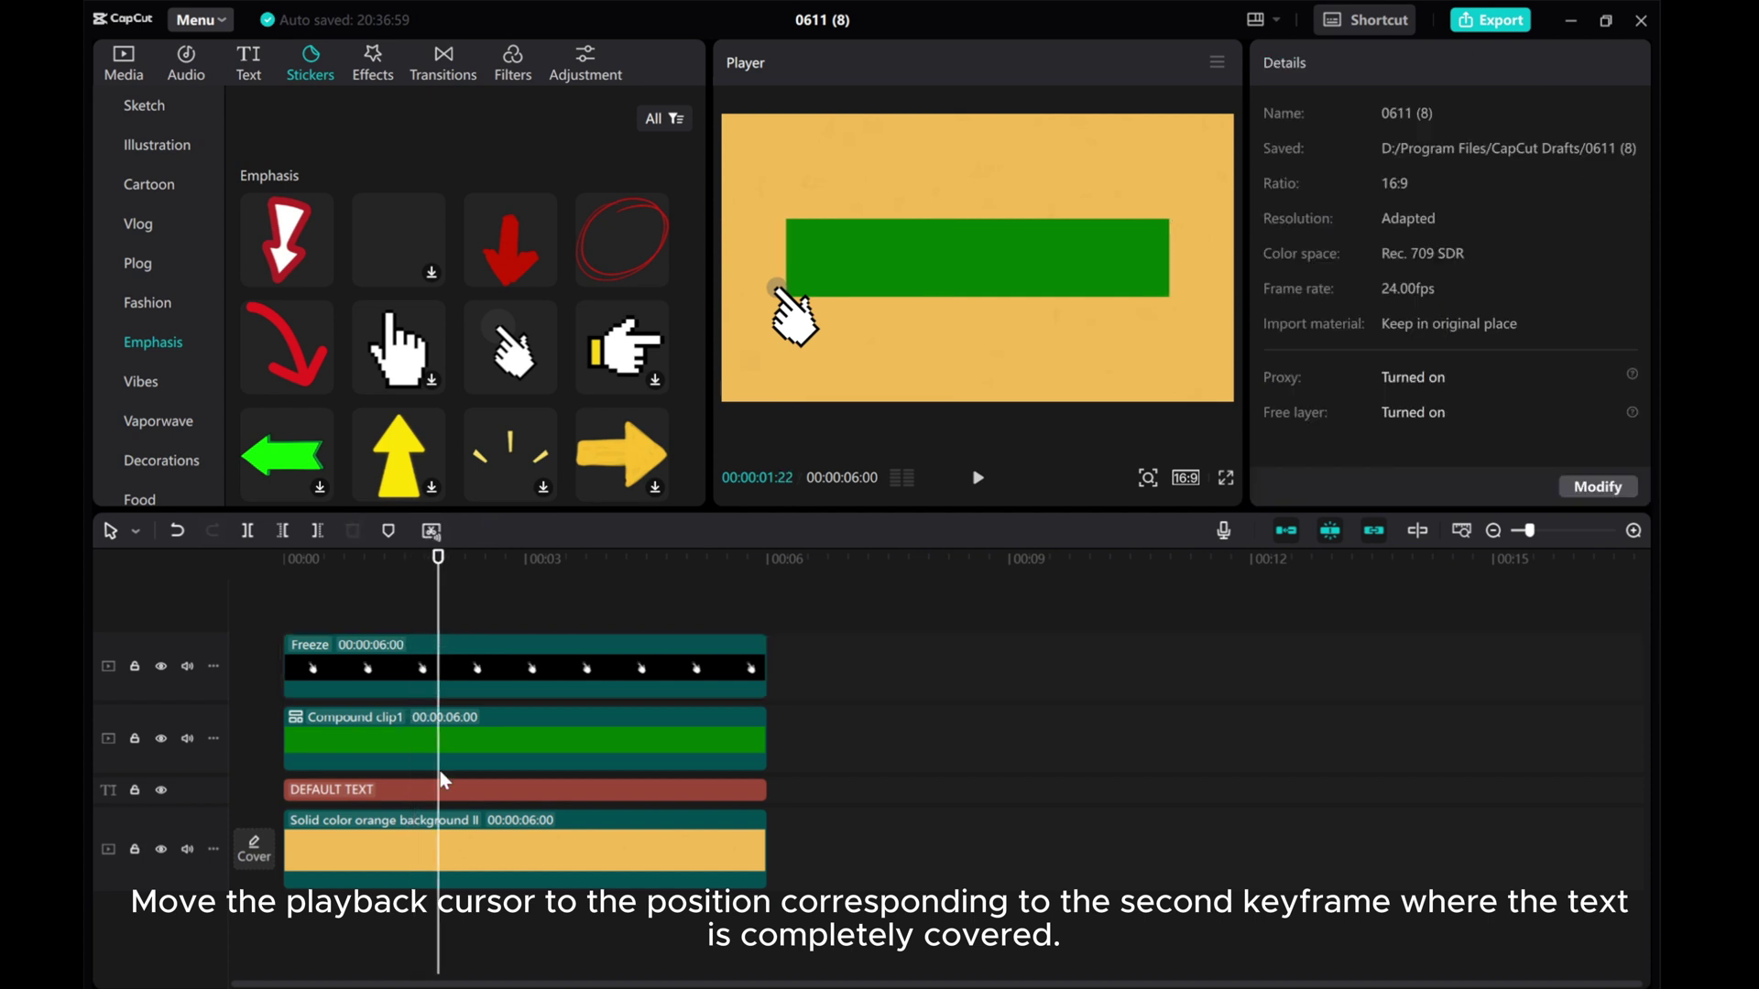
{"action": "left_click", "coordinate": [421, 731]}
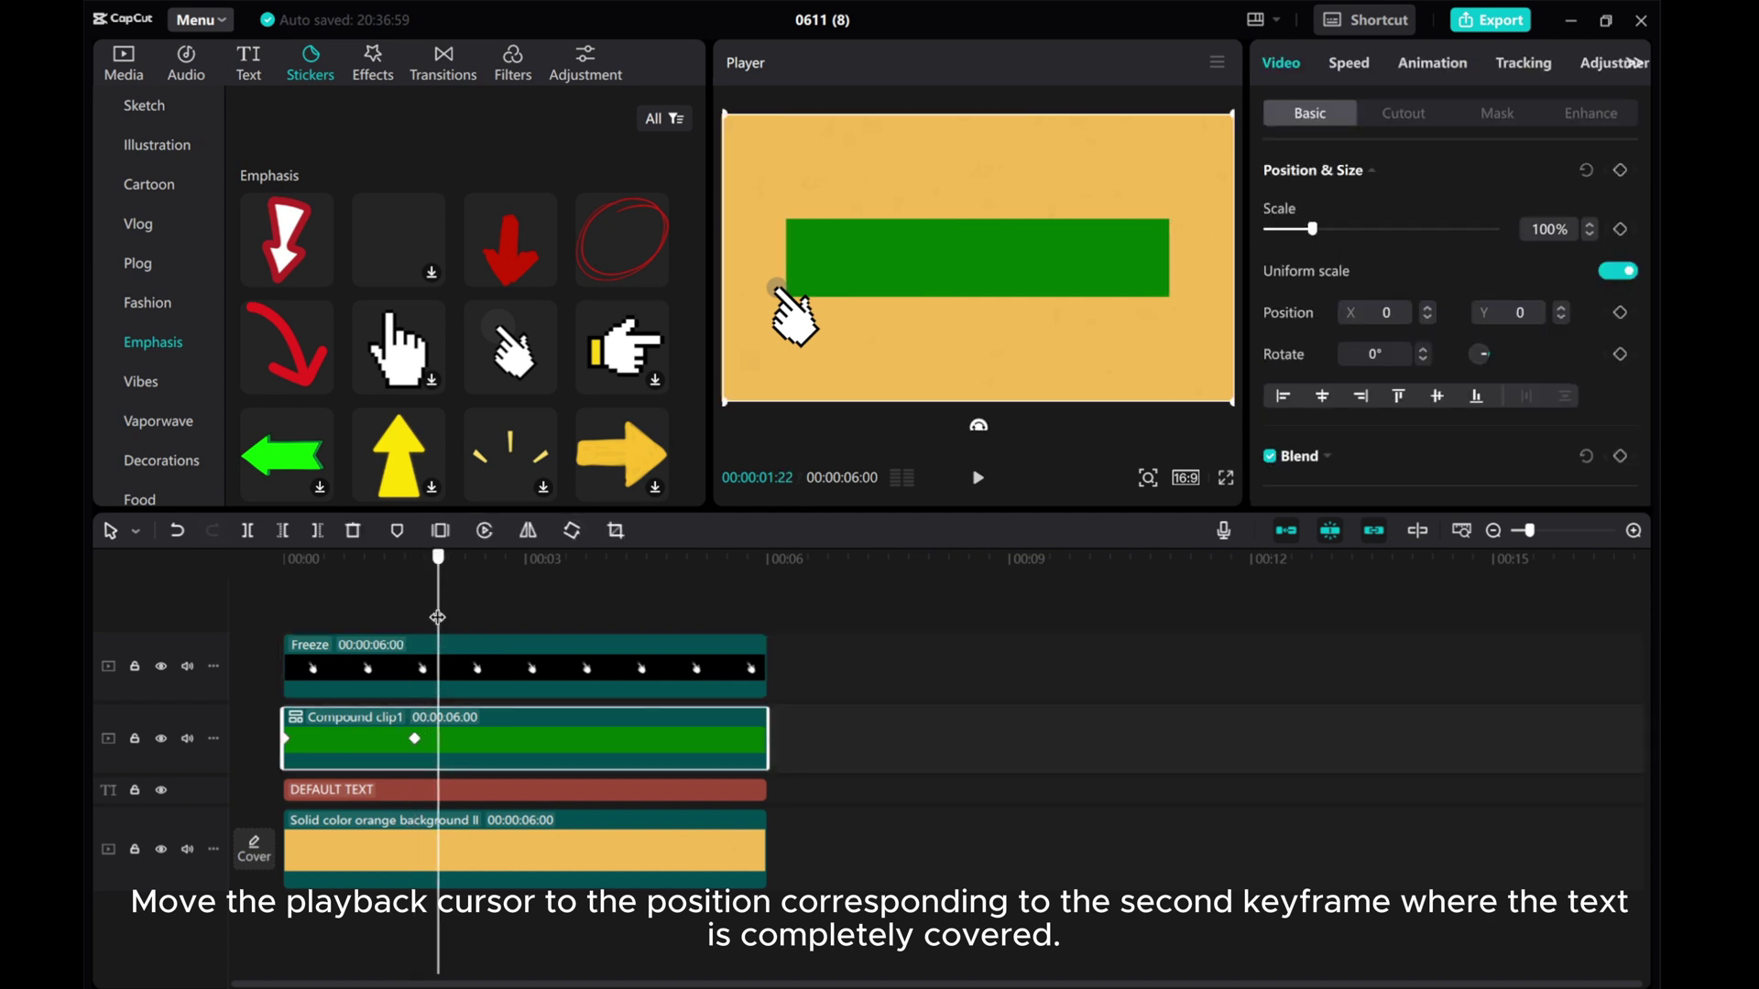
{"action": "left_click_drag", "start_coordinate": [437, 617], "coordinate": [421, 620]}
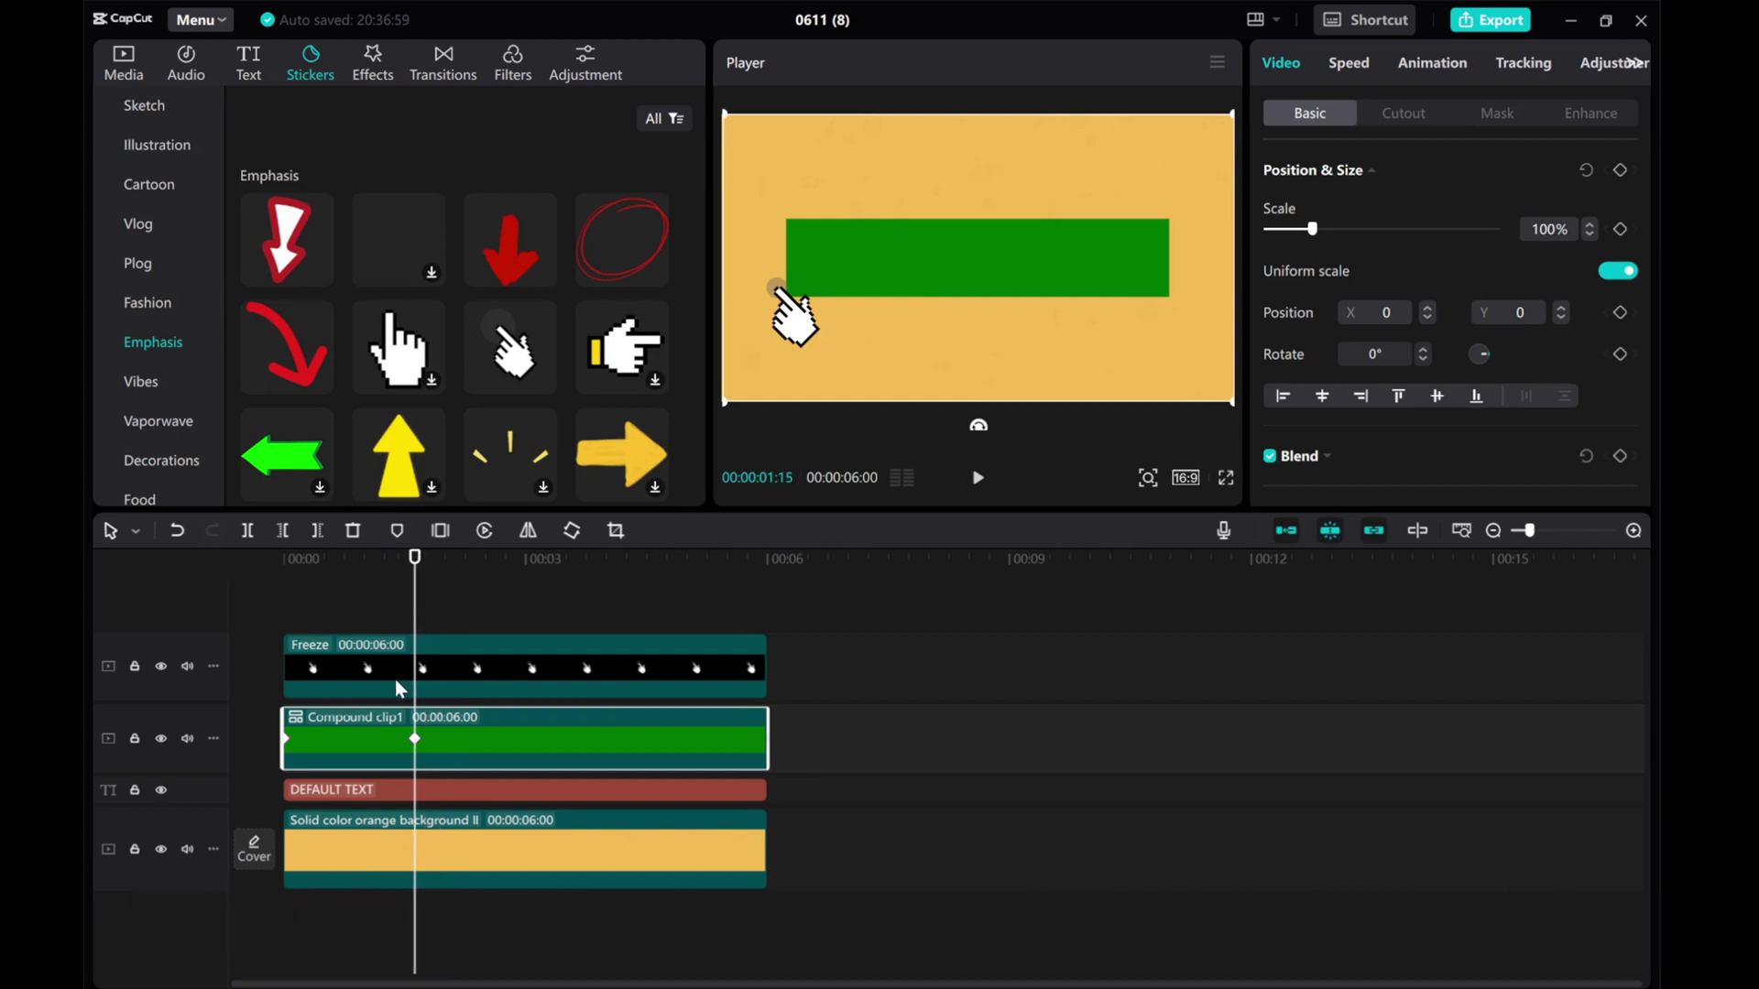
{"action": "left_click", "coordinate": [397, 681]}
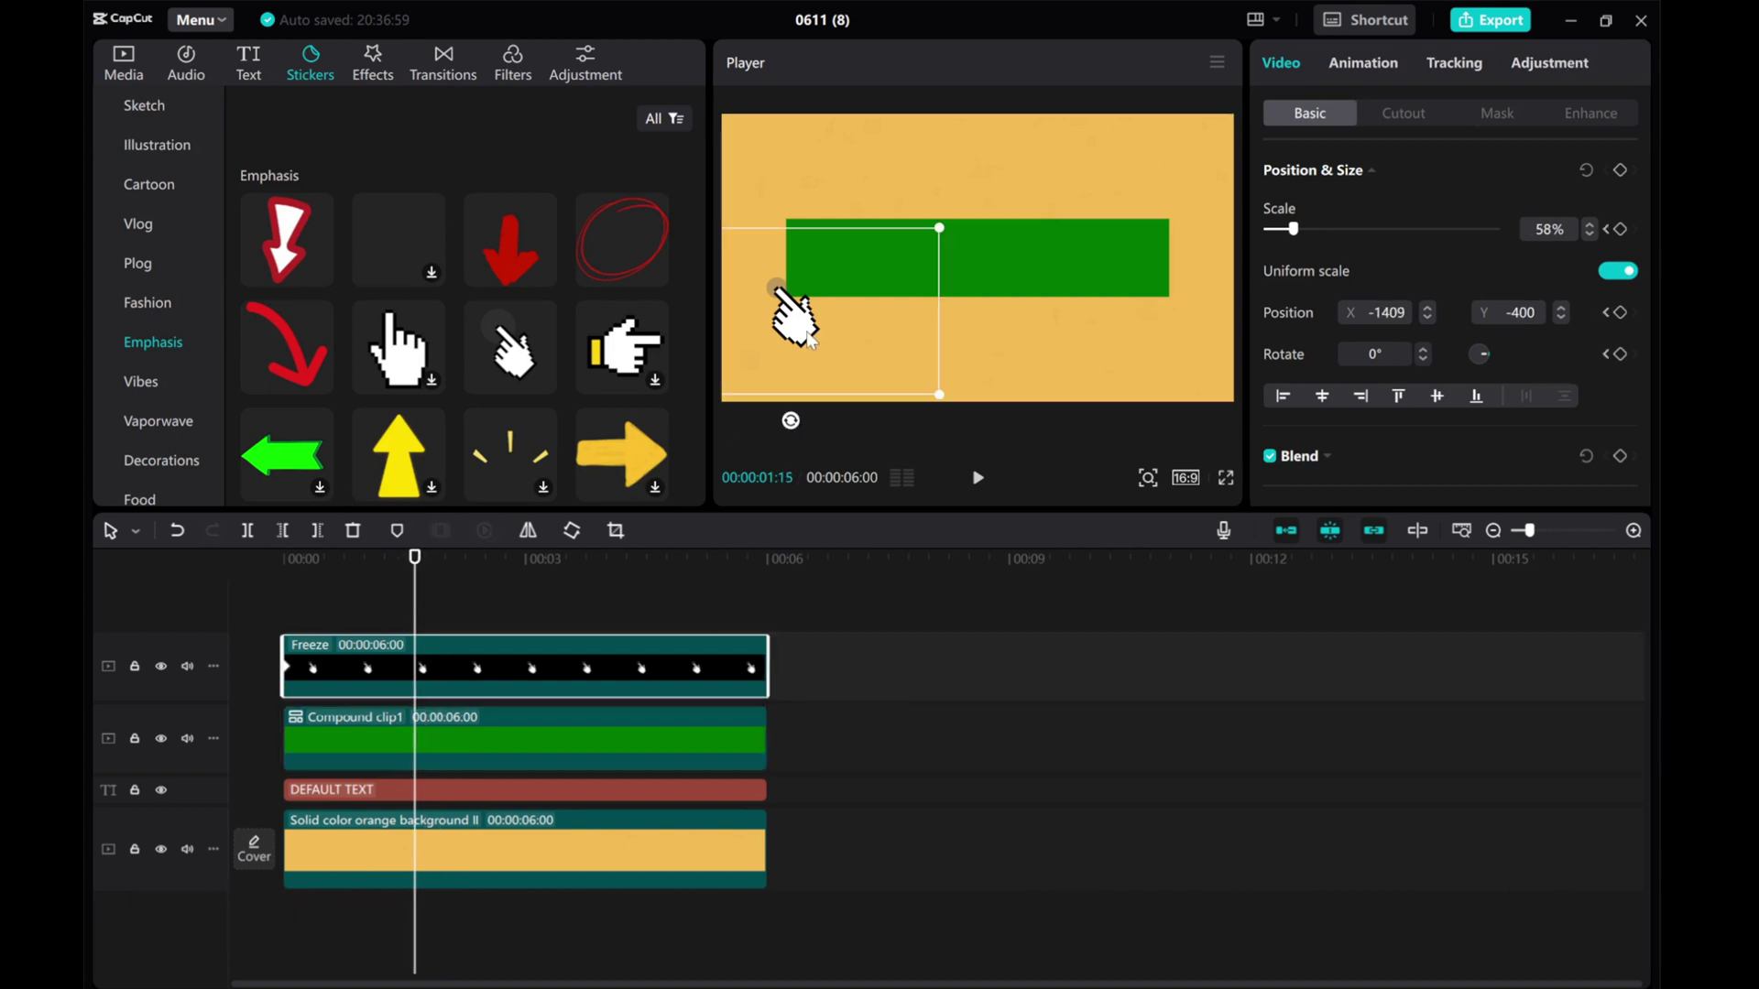
Move the hand to the green bar's right end at 00:00:01:15, with Y set to -400.
{"action": "left_click_drag", "start_coordinate": [806, 339], "coordinate": [1183, 329]}
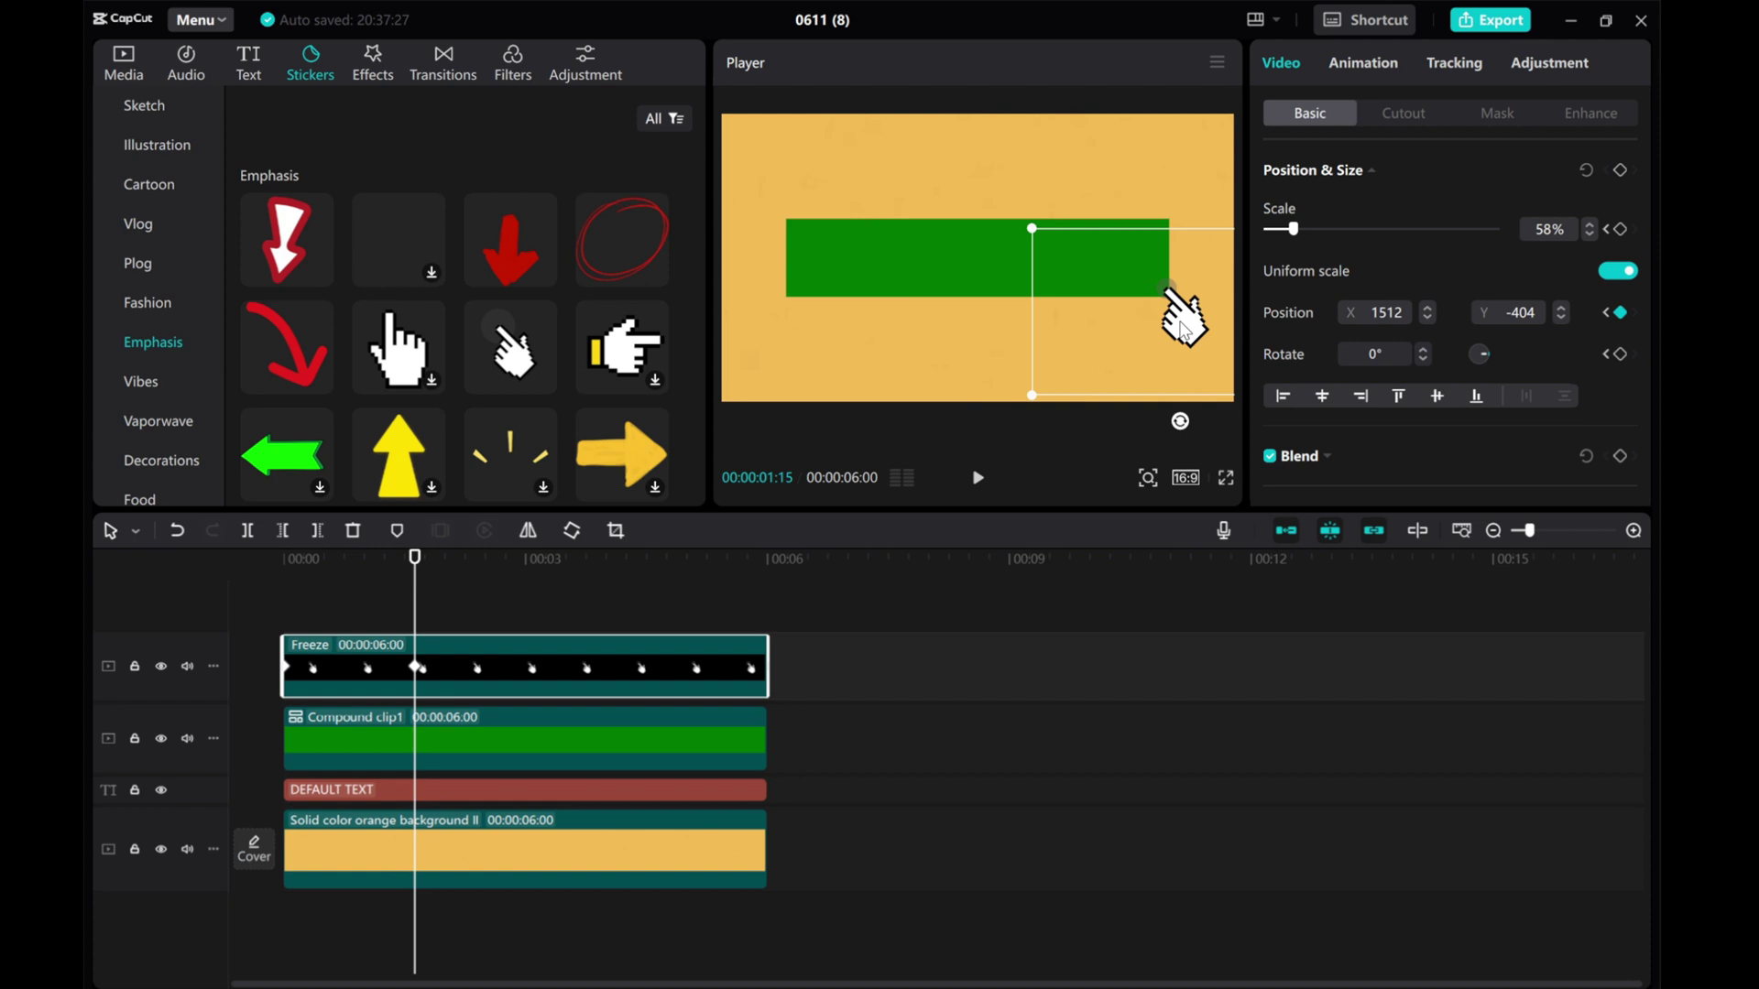
{"action": "left_click", "coordinate": [1561, 318]}
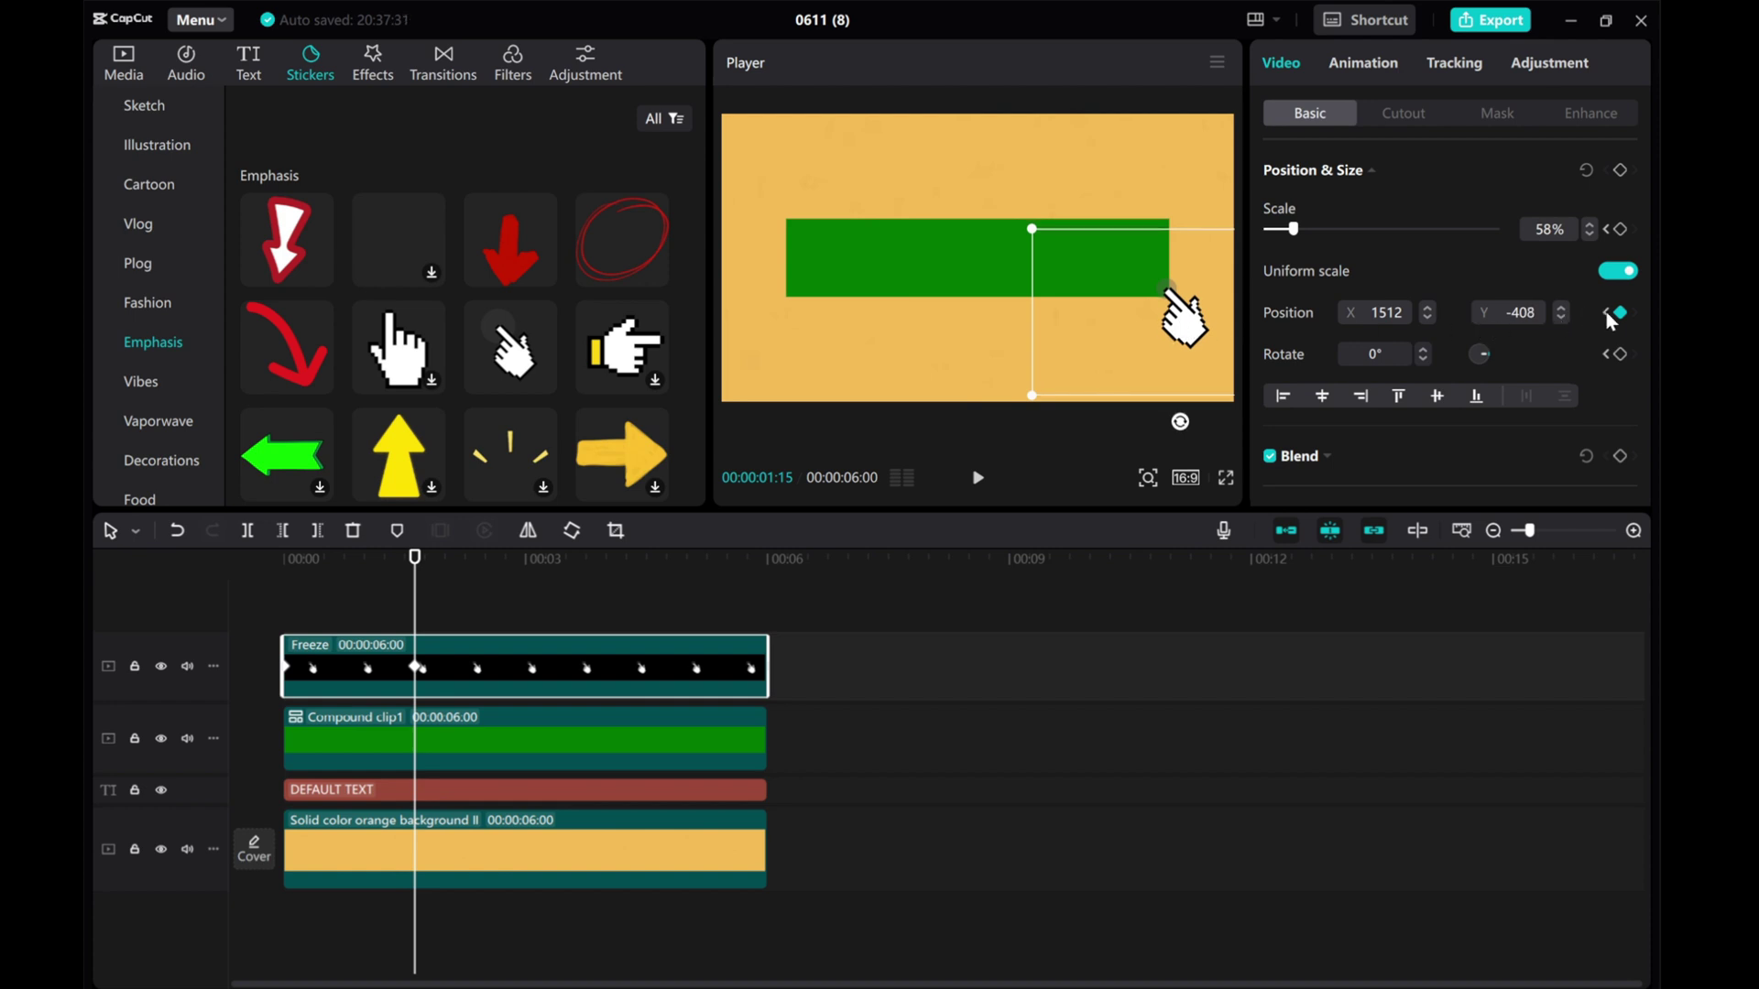
{"action": "left_click", "coordinate": [1606, 314]}
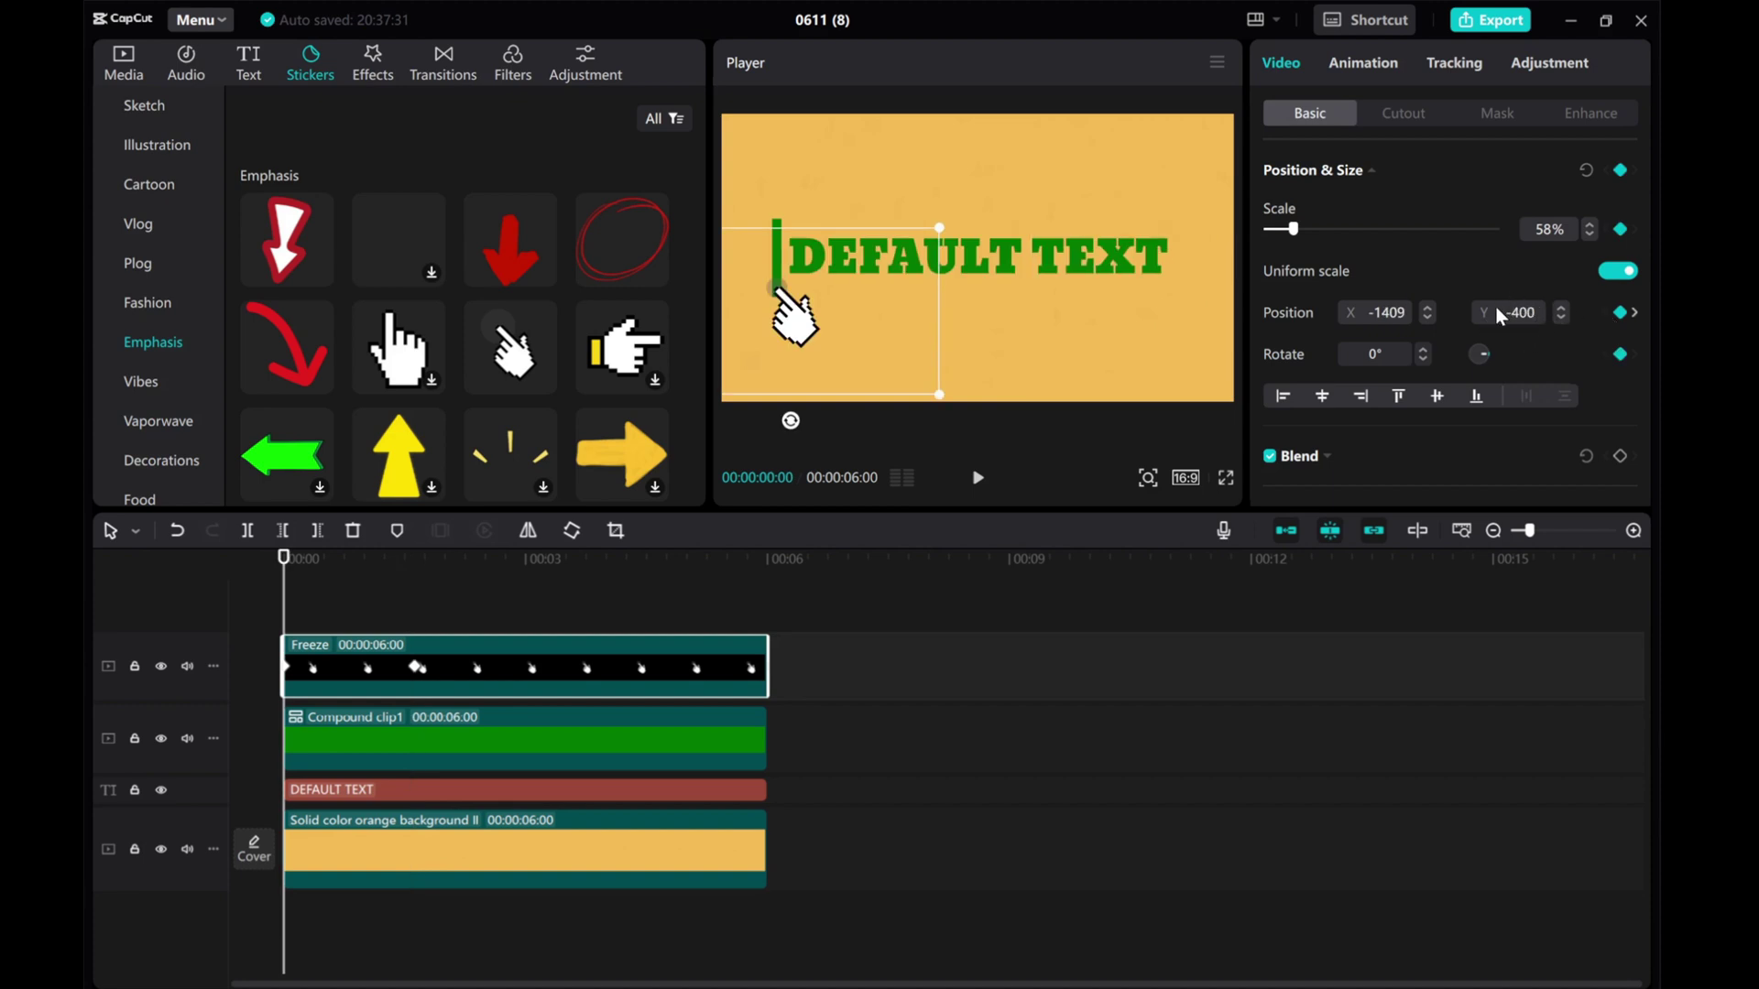
{"action": "left_click", "coordinate": [1634, 312]}
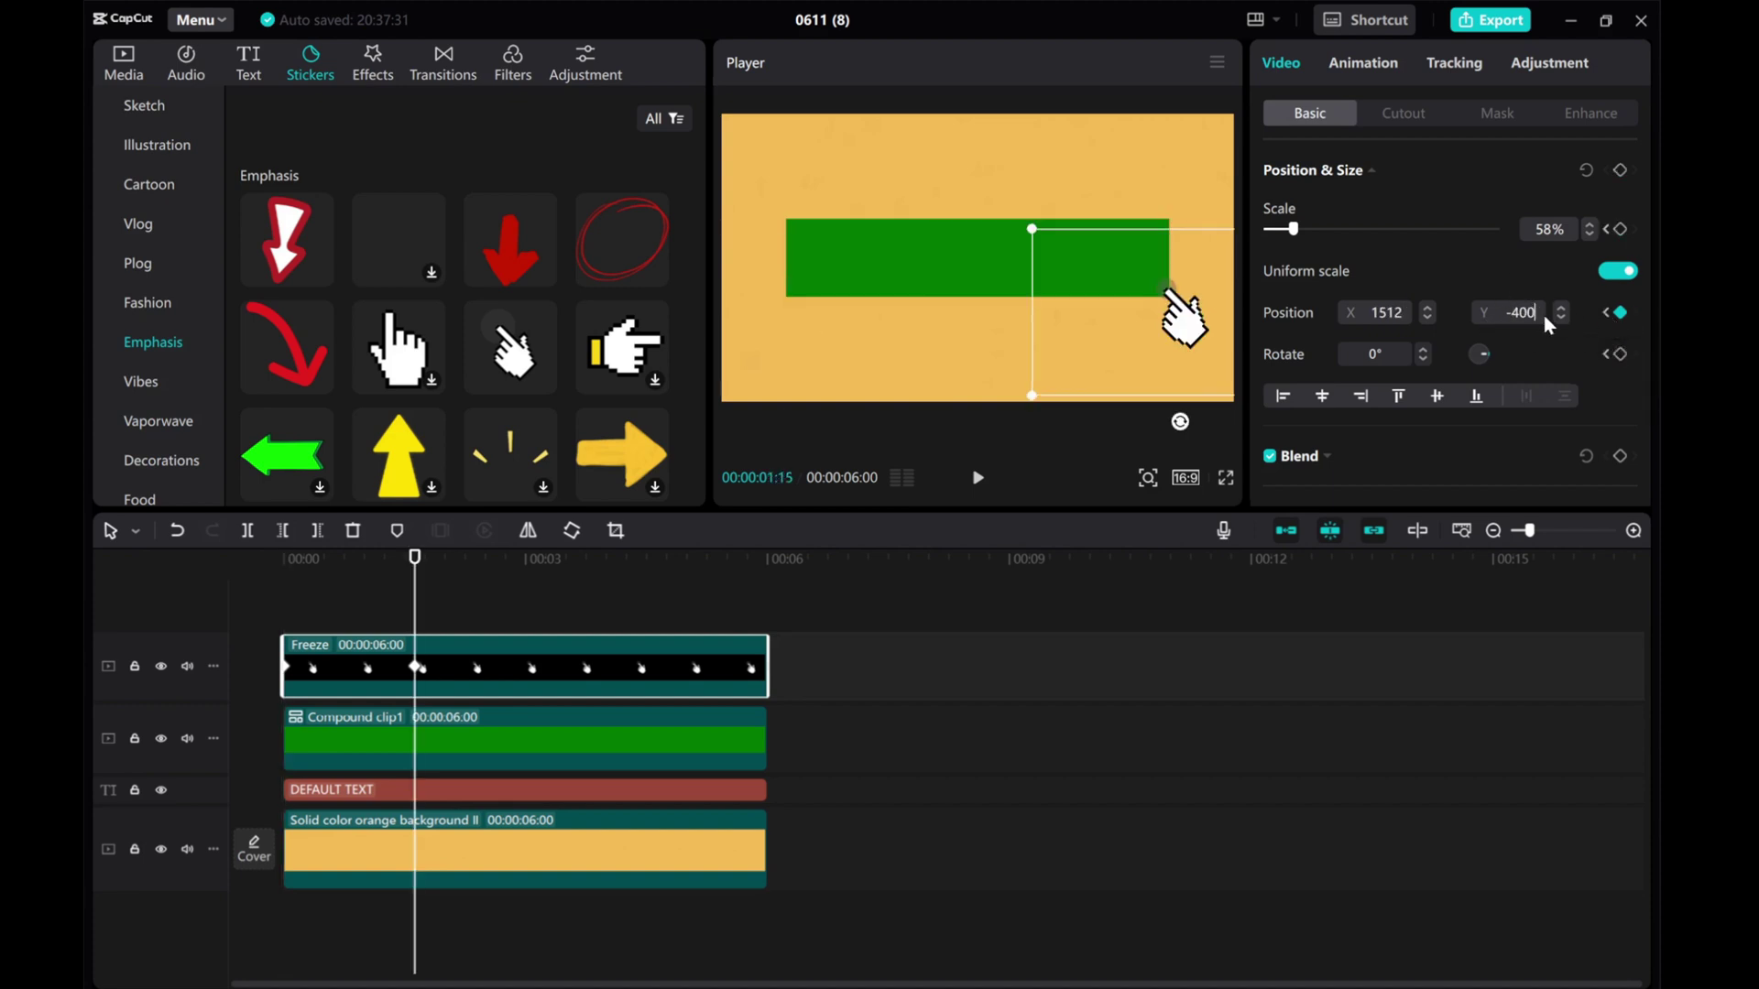
{"action": "key", "text": "Return"}
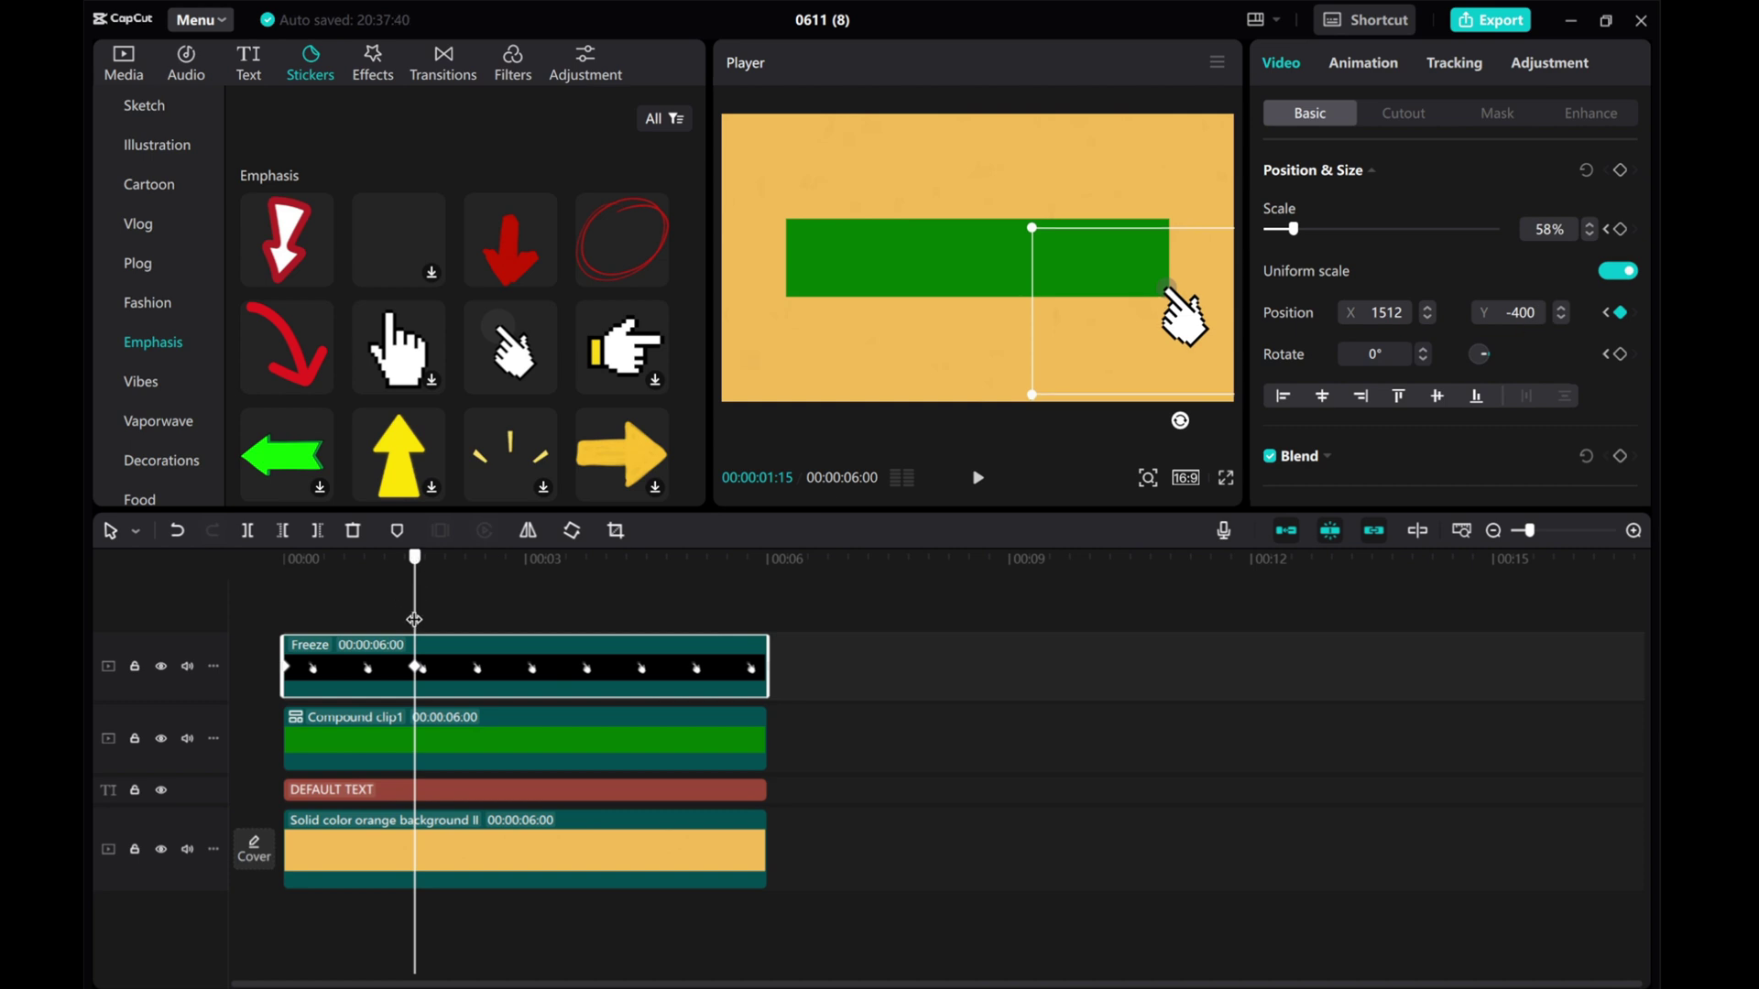
Play the hand animation from the start to check it follows the highlight.
{"action": "left_click_drag", "start_coordinate": [415, 557], "coordinate": [222, 608]}
{"action": "left_click", "coordinate": [310, 607]}
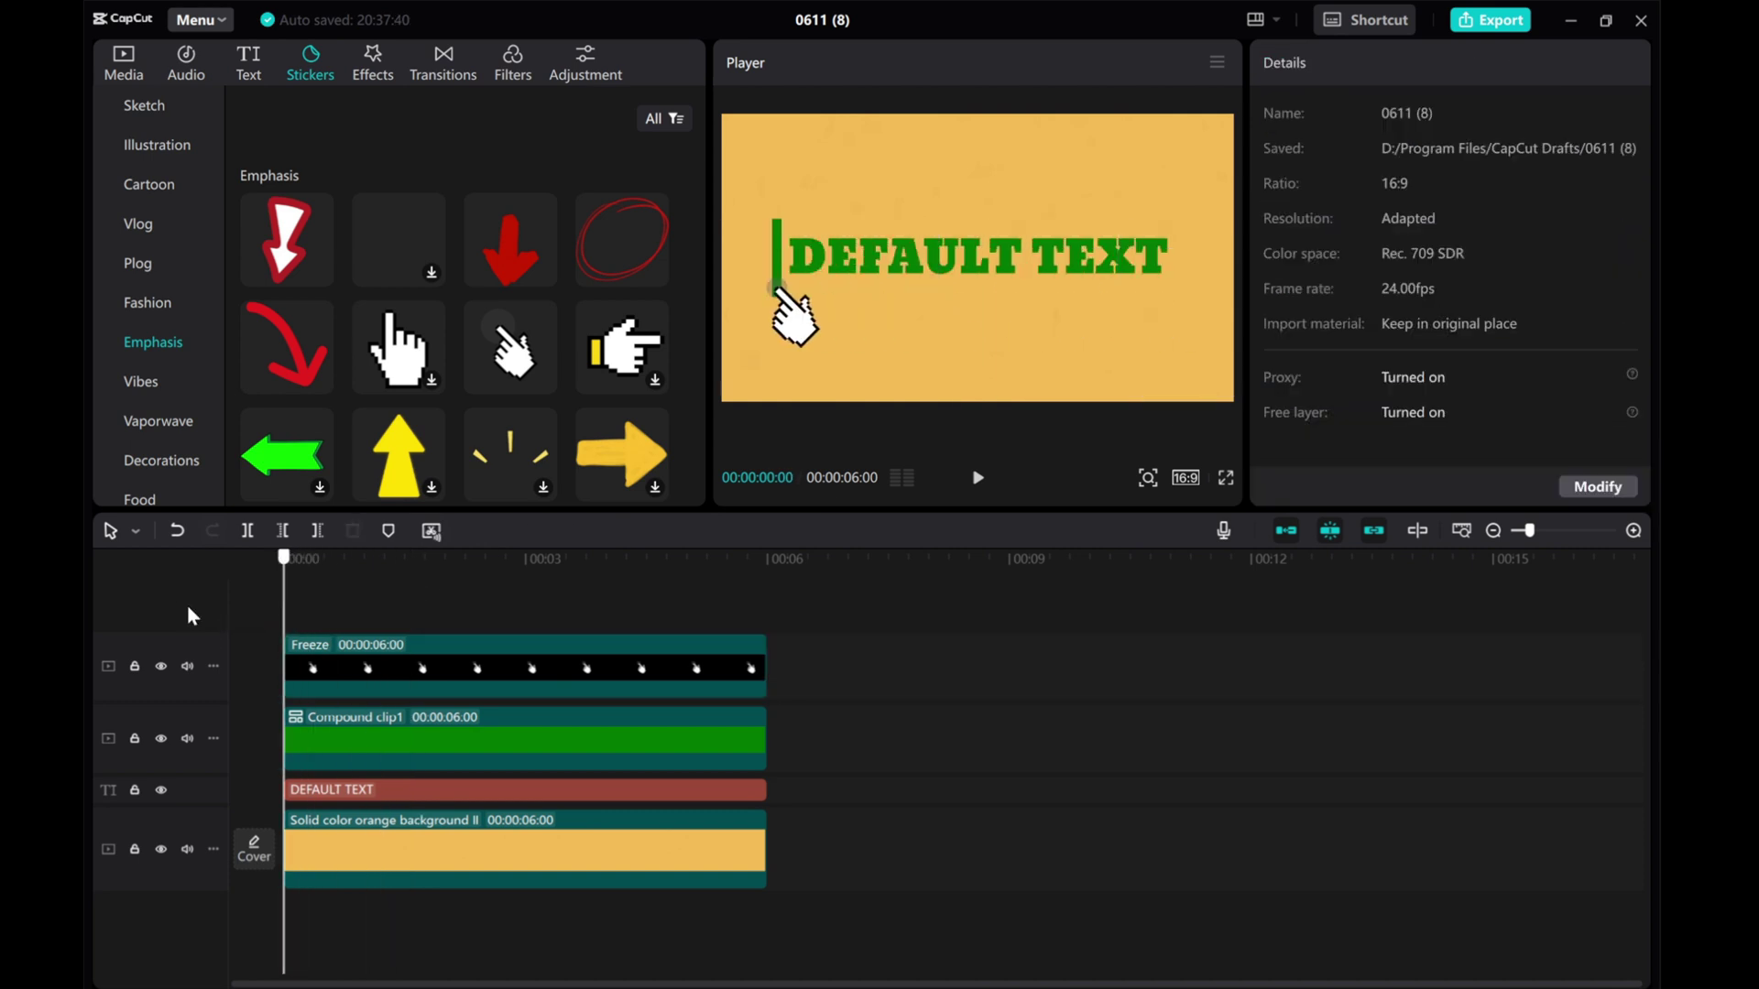
{"action": "left_click", "coordinate": [976, 480]}
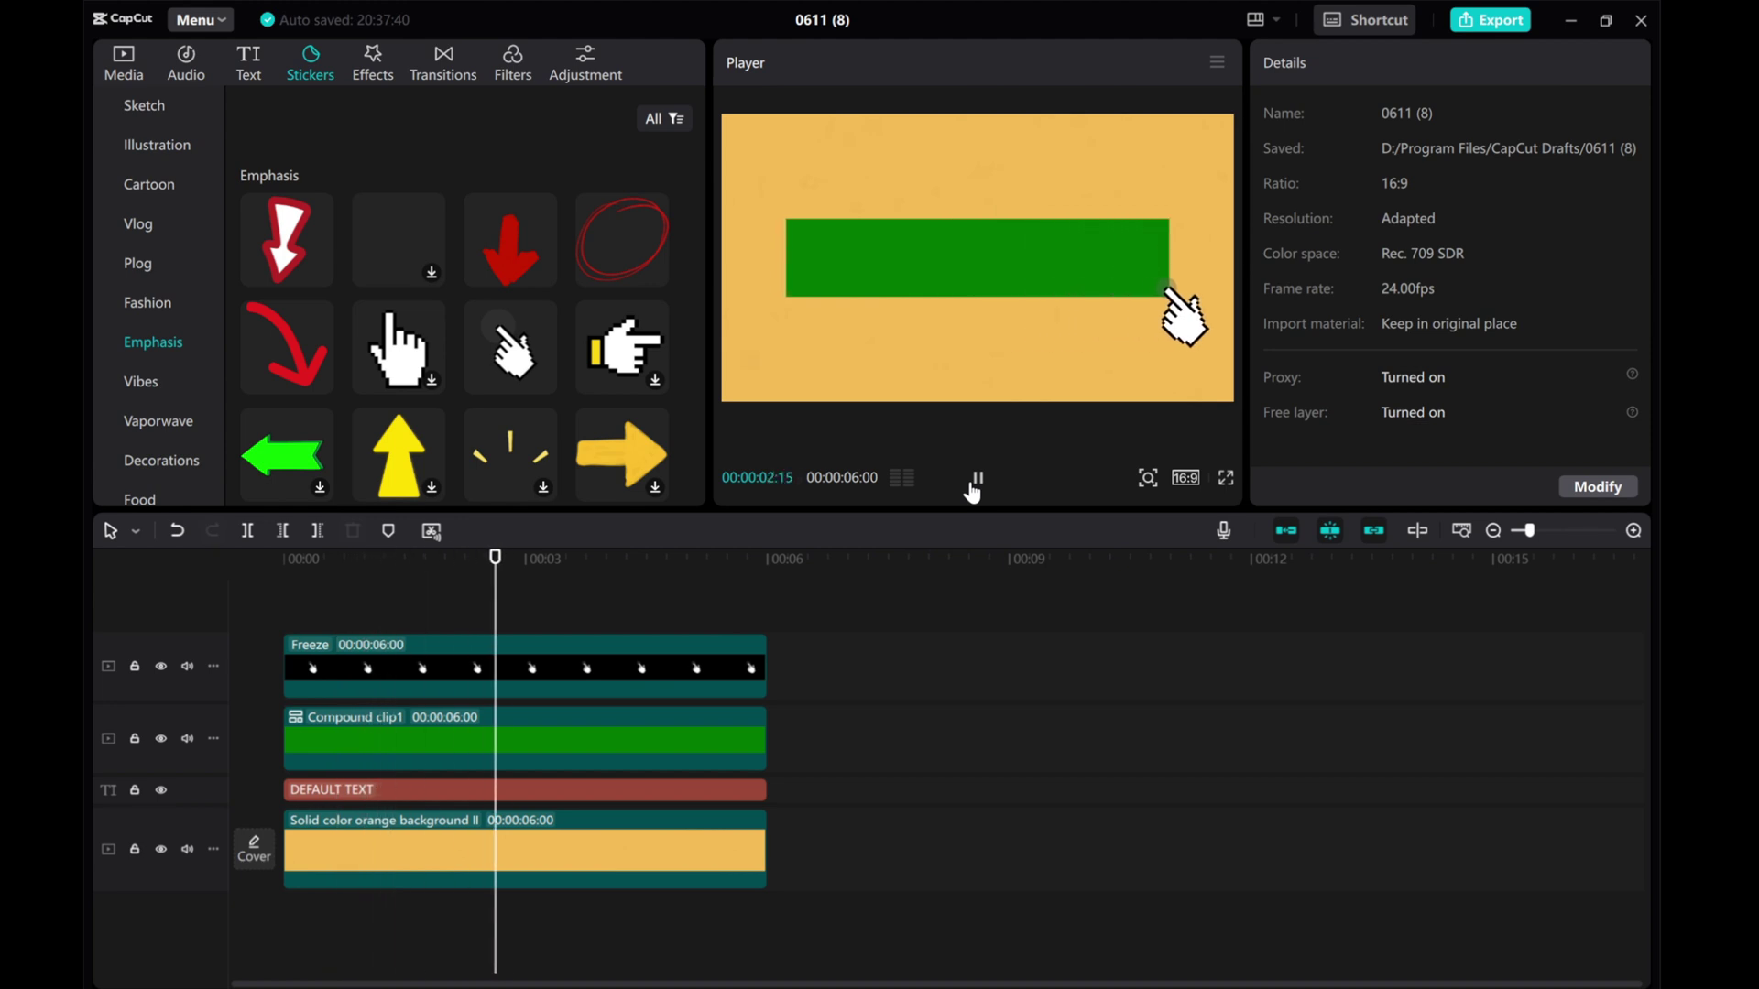
{"action": "left_click", "coordinate": [976, 480]}
{"action": "left_click_drag", "start_coordinate": [520, 606], "coordinate": [134, 557]}
Alt-drag a copy of the DEFAULT TEXT clip onto a new top track and color it white.
{"action": "left_click", "coordinate": [337, 794]}
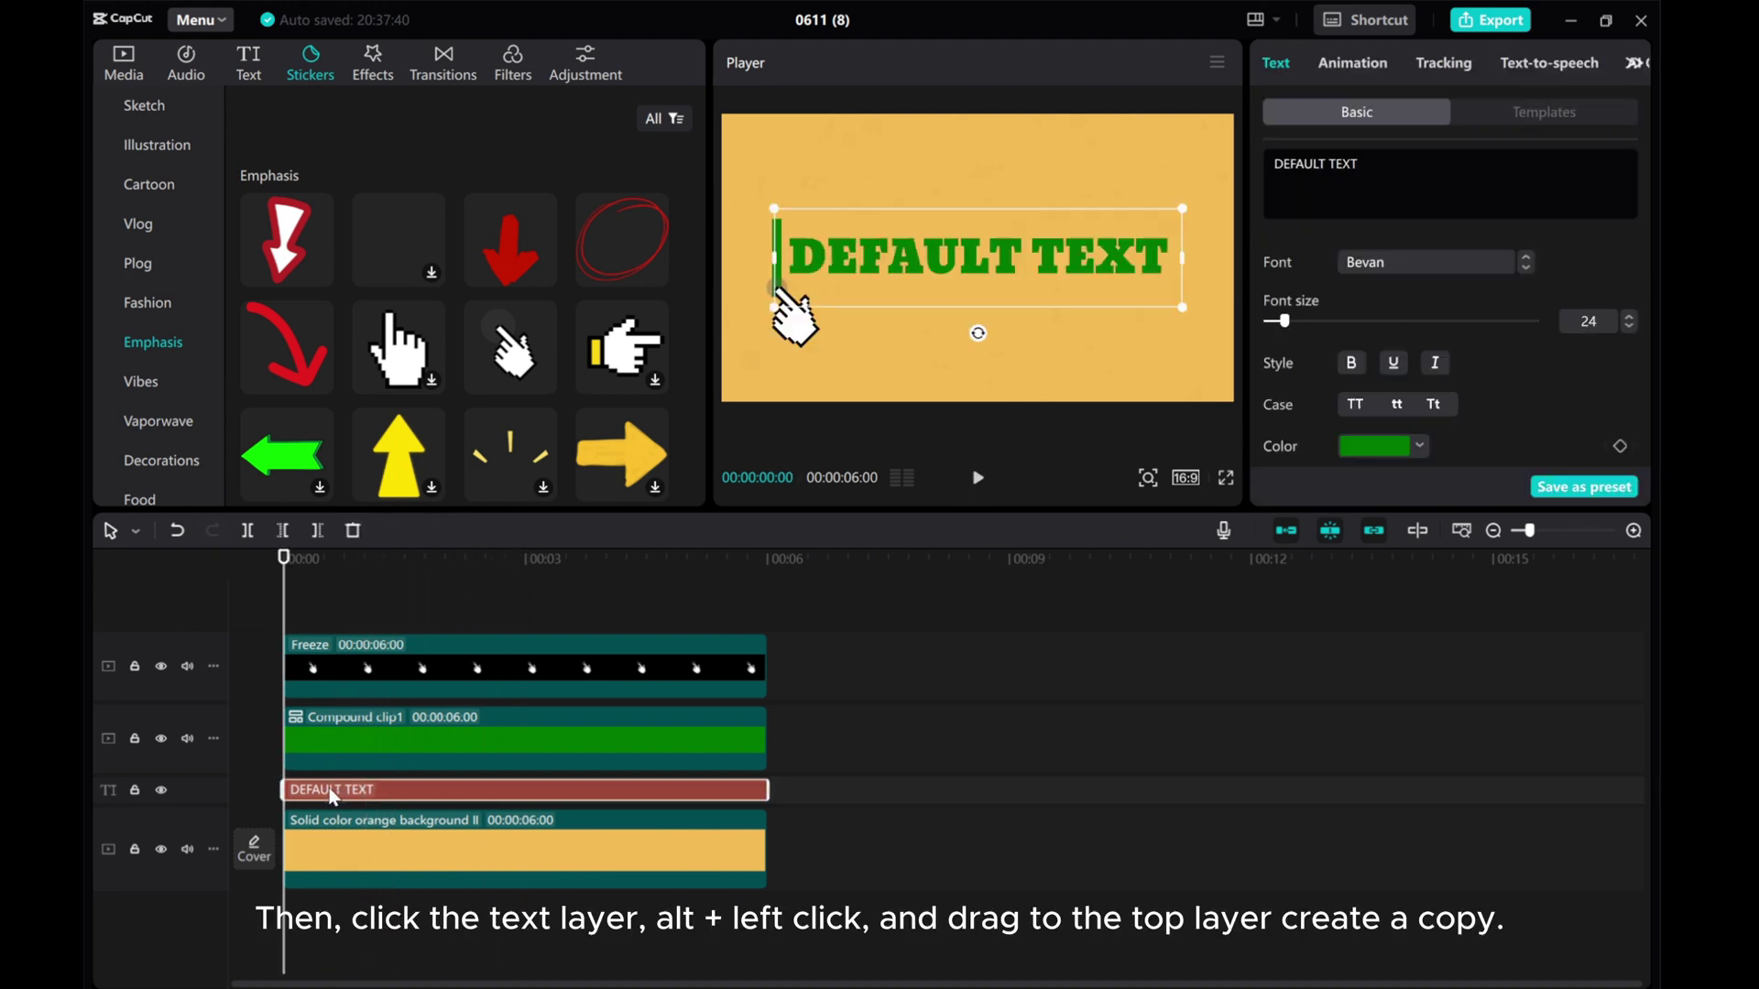
{"action": "left_click_drag", "start_coordinate": [333, 797], "coordinate": [320, 618]}
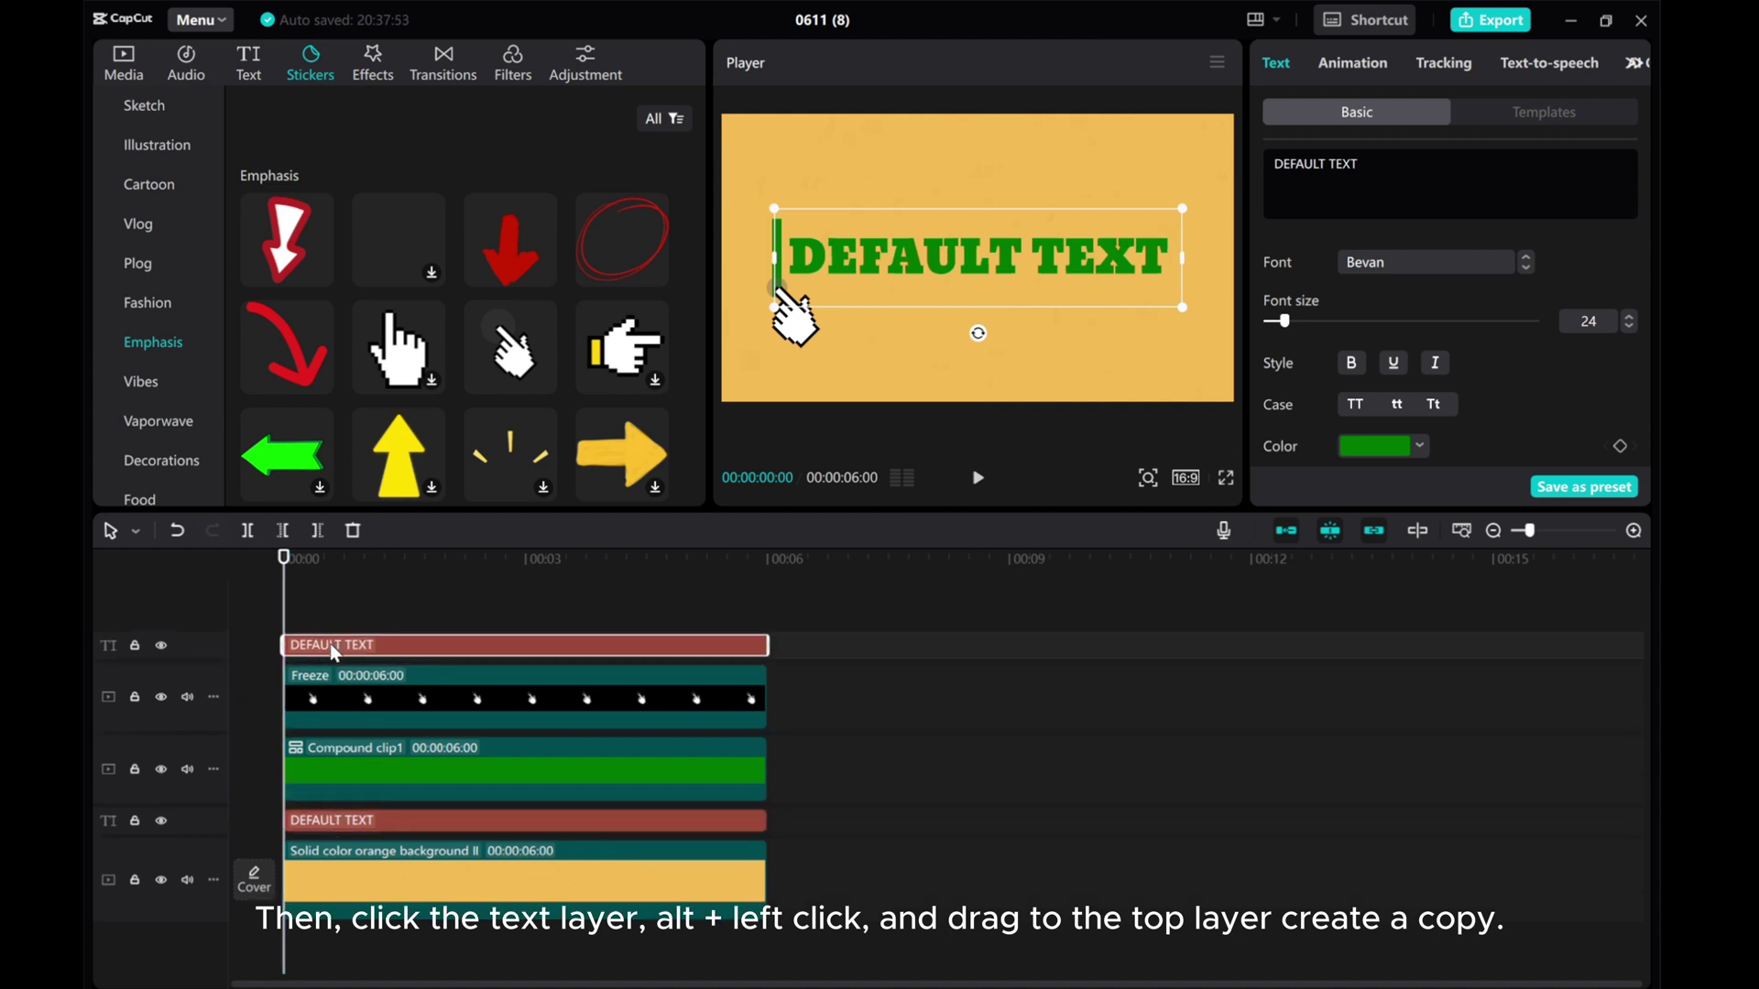
{"action": "scroll", "coordinate": [1419, 396], "scroll_direction": "down", "scroll_amount": 2}
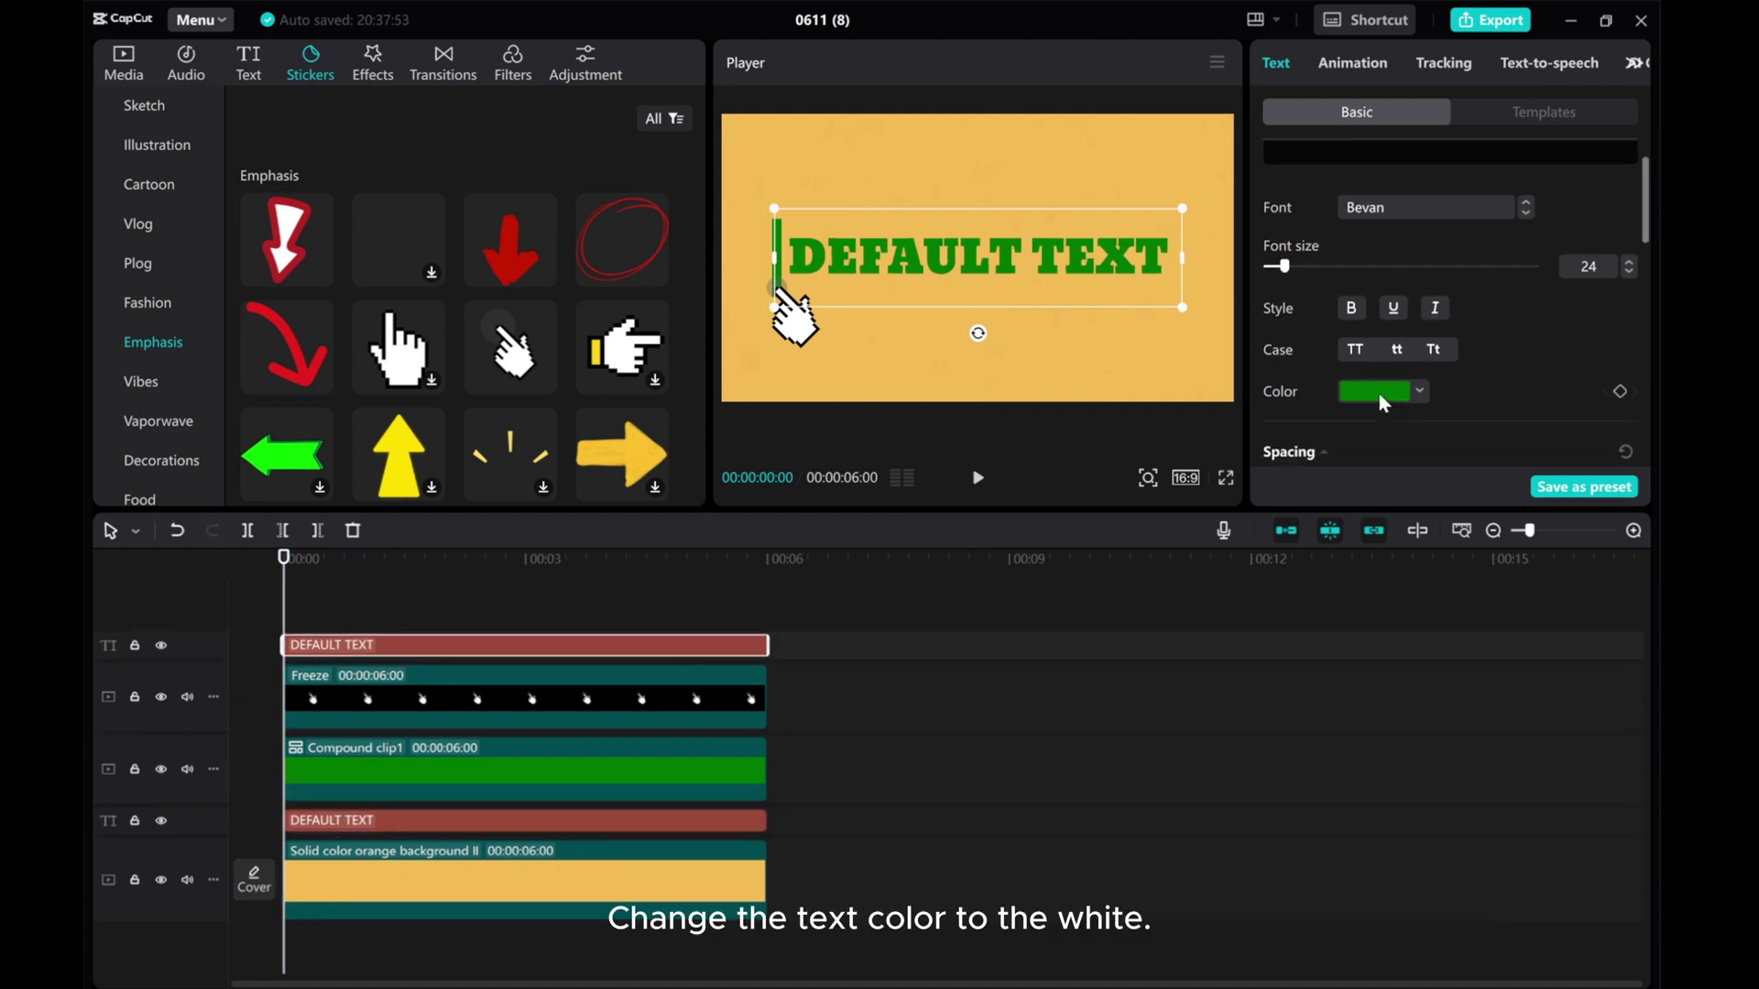
{"action": "left_click", "coordinate": [1380, 394]}
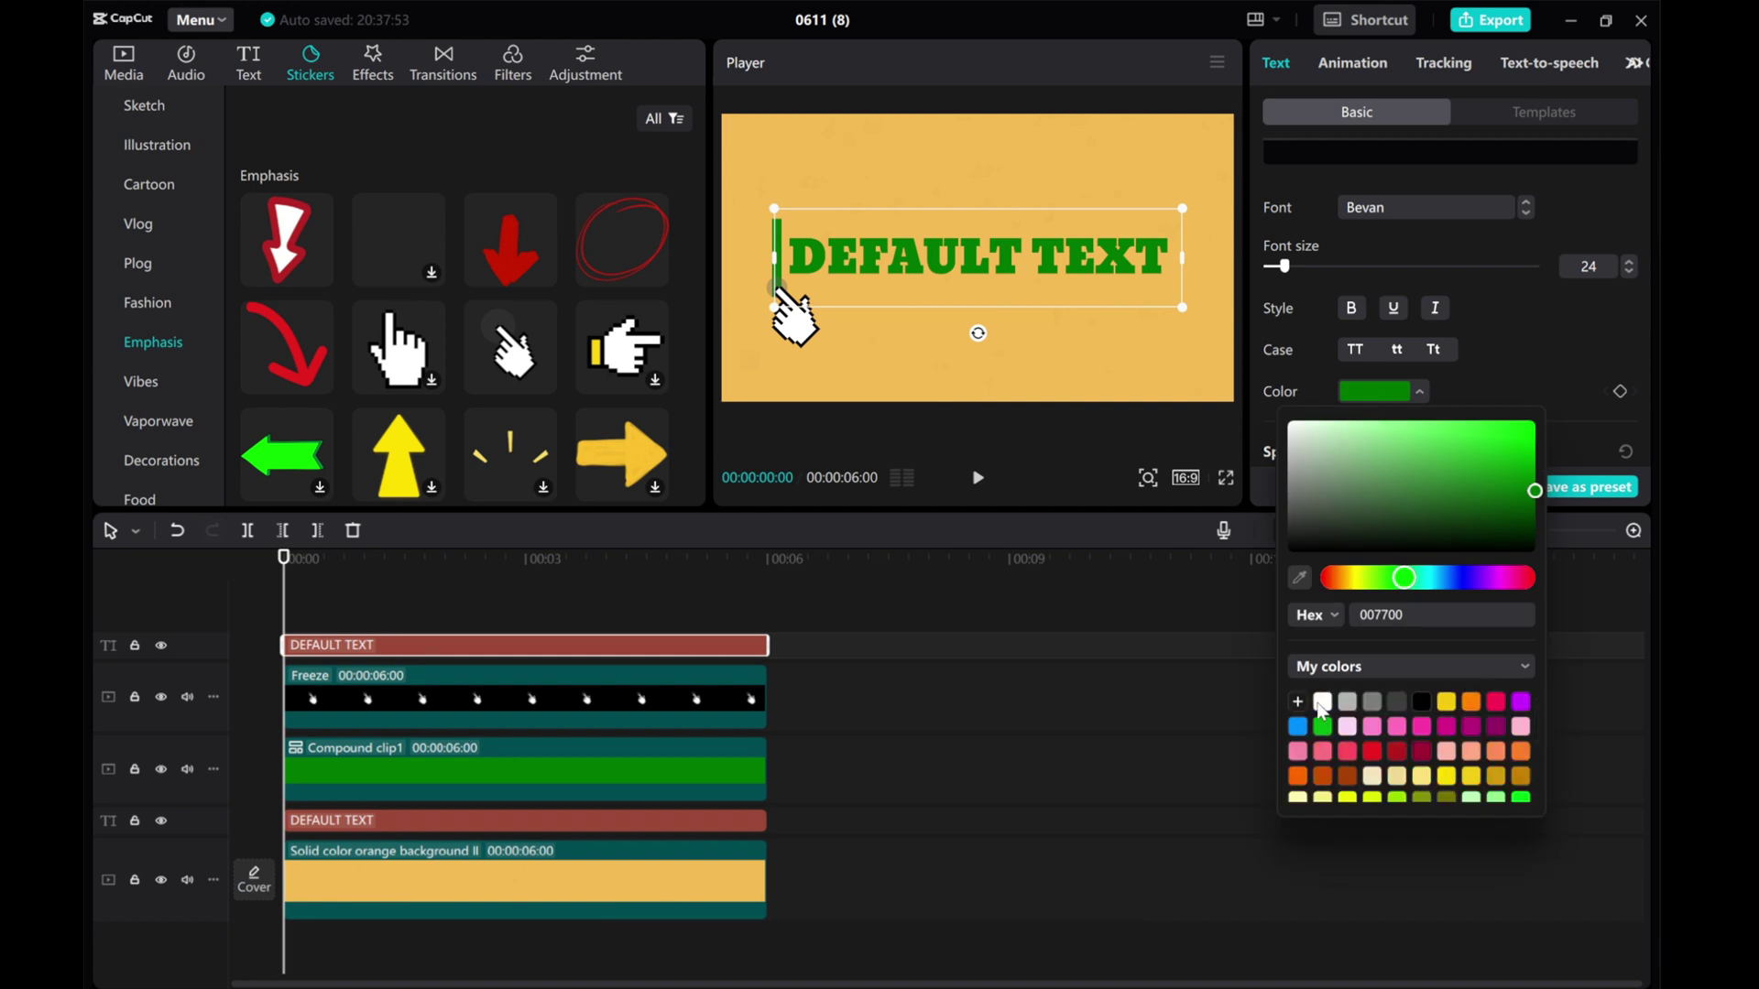
{"action": "left_click", "coordinate": [1322, 703]}
{"action": "left_click", "coordinate": [304, 601]}
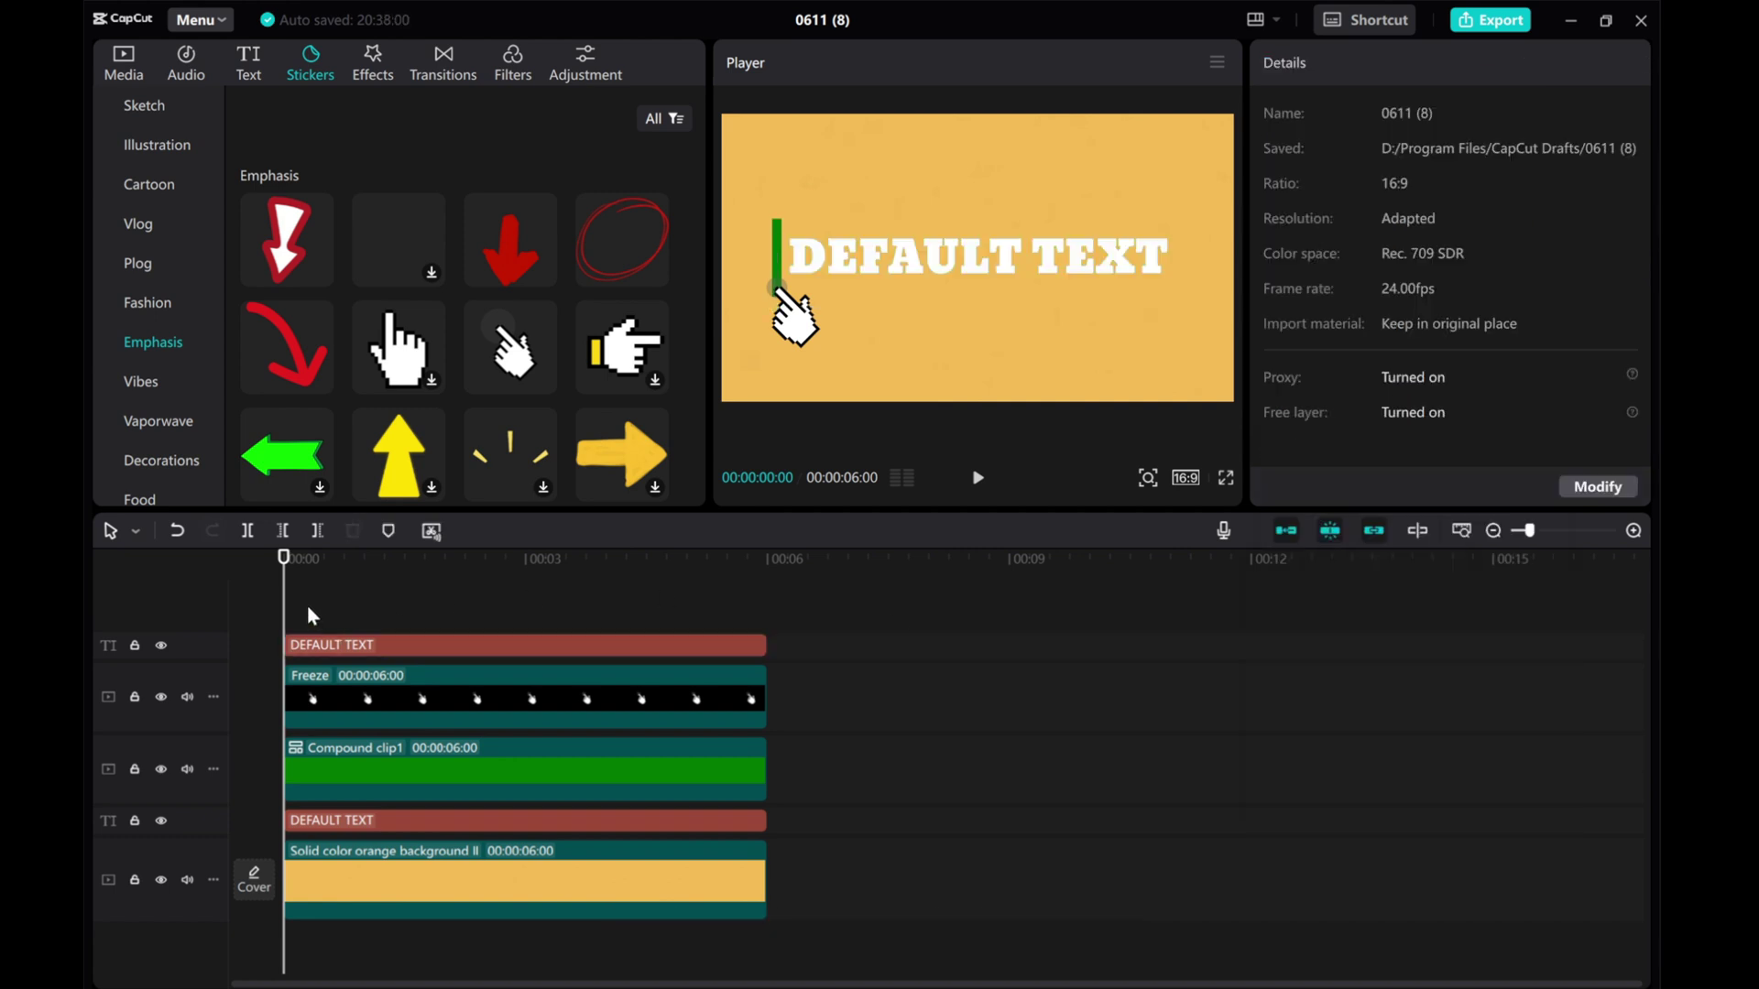
Preview the white text over the green band, then select the copy at about 00:00:01:13.
{"action": "left_click", "coordinate": [977, 485]}
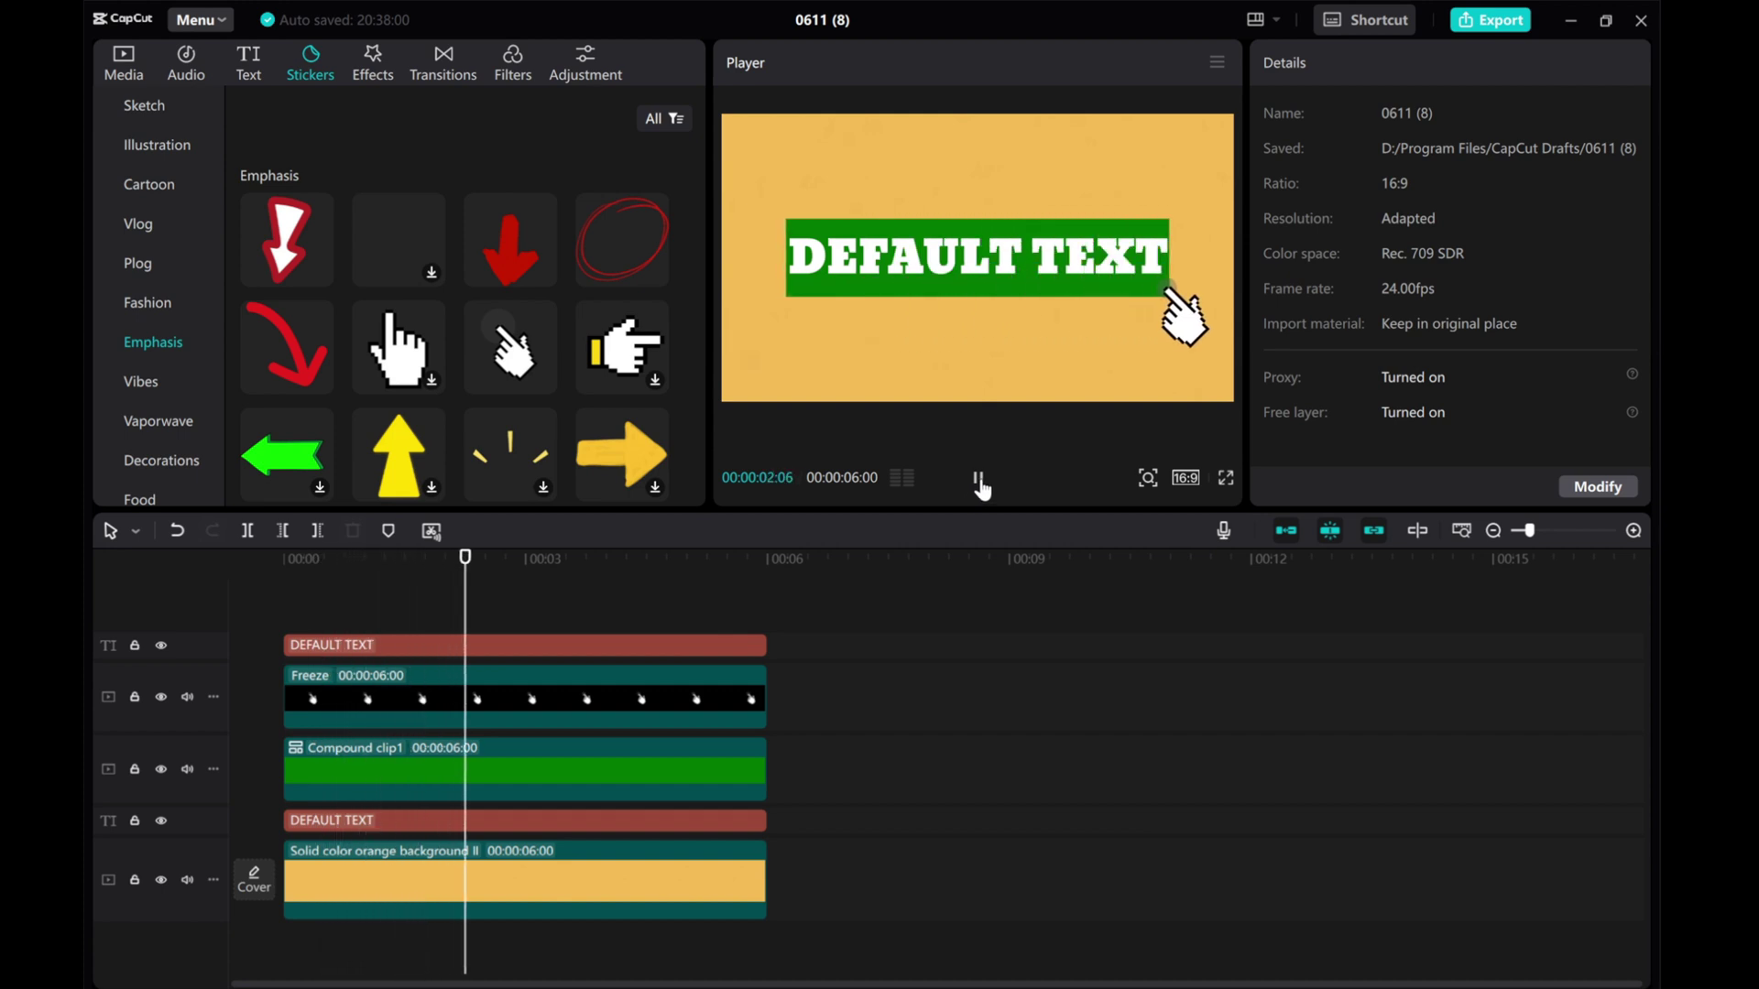
{"action": "left_click", "coordinate": [978, 479]}
{"action": "left_click", "coordinate": [284, 558]}
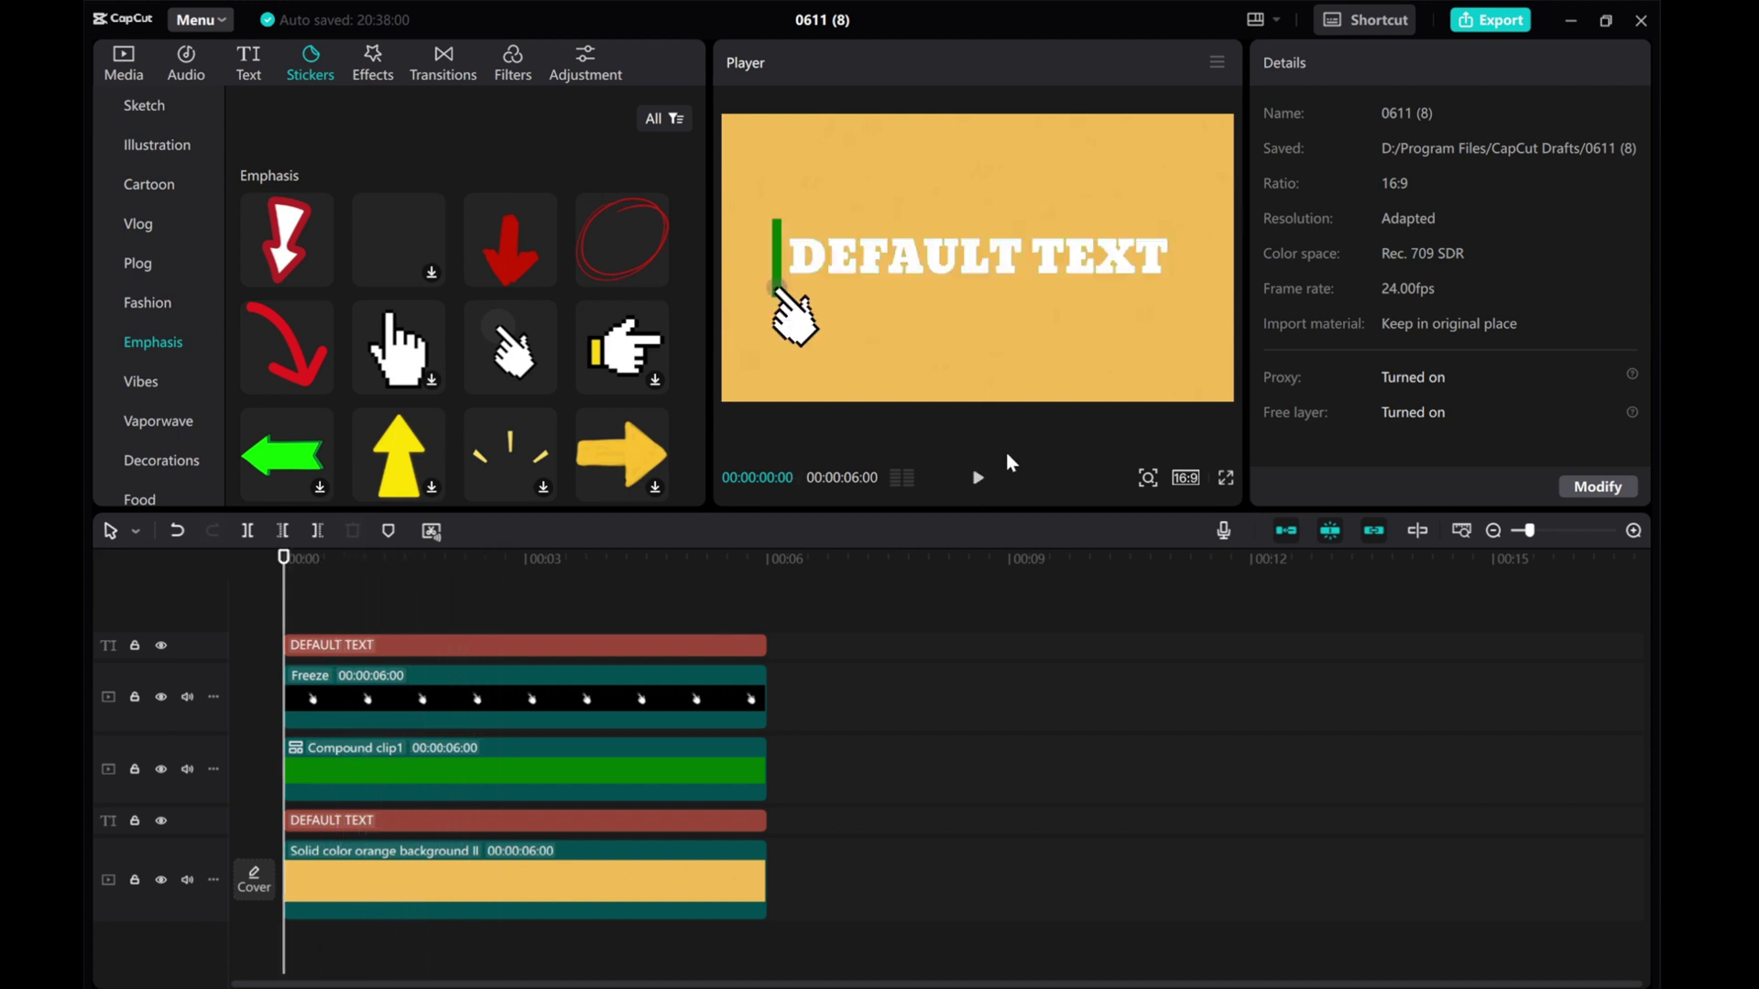
{"action": "left_click", "coordinate": [979, 481]}
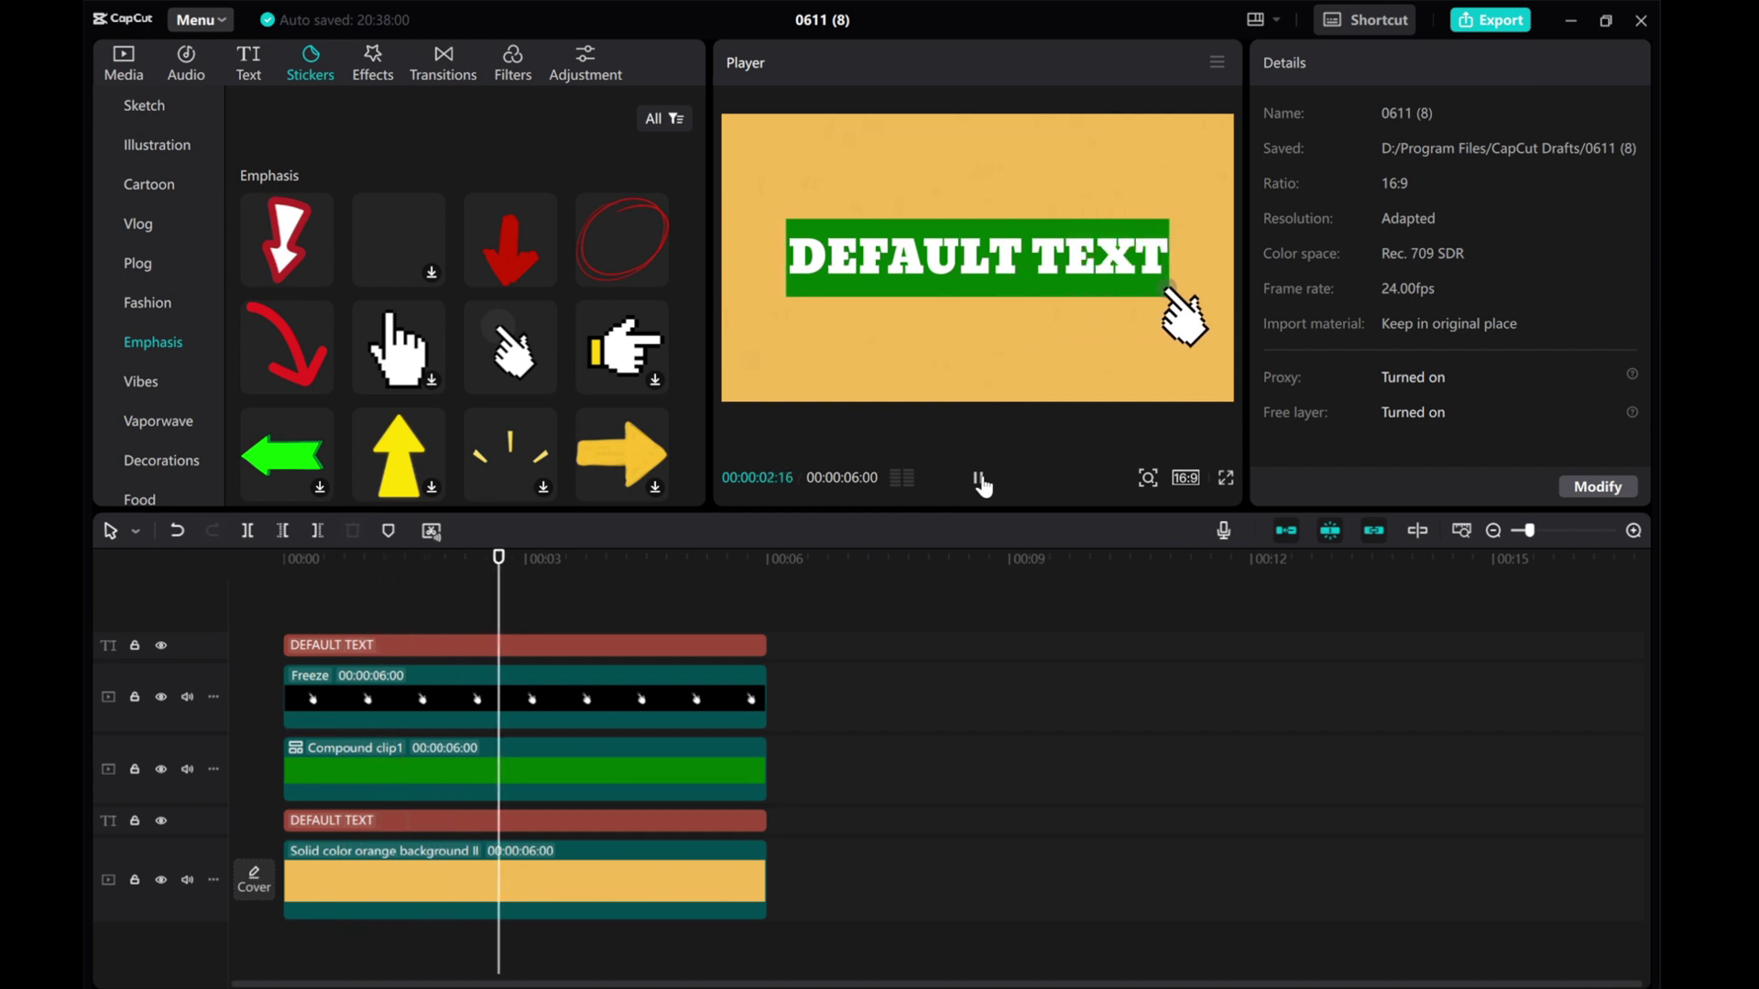
{"action": "left_click", "coordinate": [980, 479]}
{"action": "left_click_drag", "start_coordinate": [534, 625], "coordinate": [407, 630]}
{"action": "left_click", "coordinate": [431, 646]}
Make the white text copy Compound clip3, aligning the playhead with the hand's second keyframe.
{"action": "right_click", "coordinate": [442, 645]}
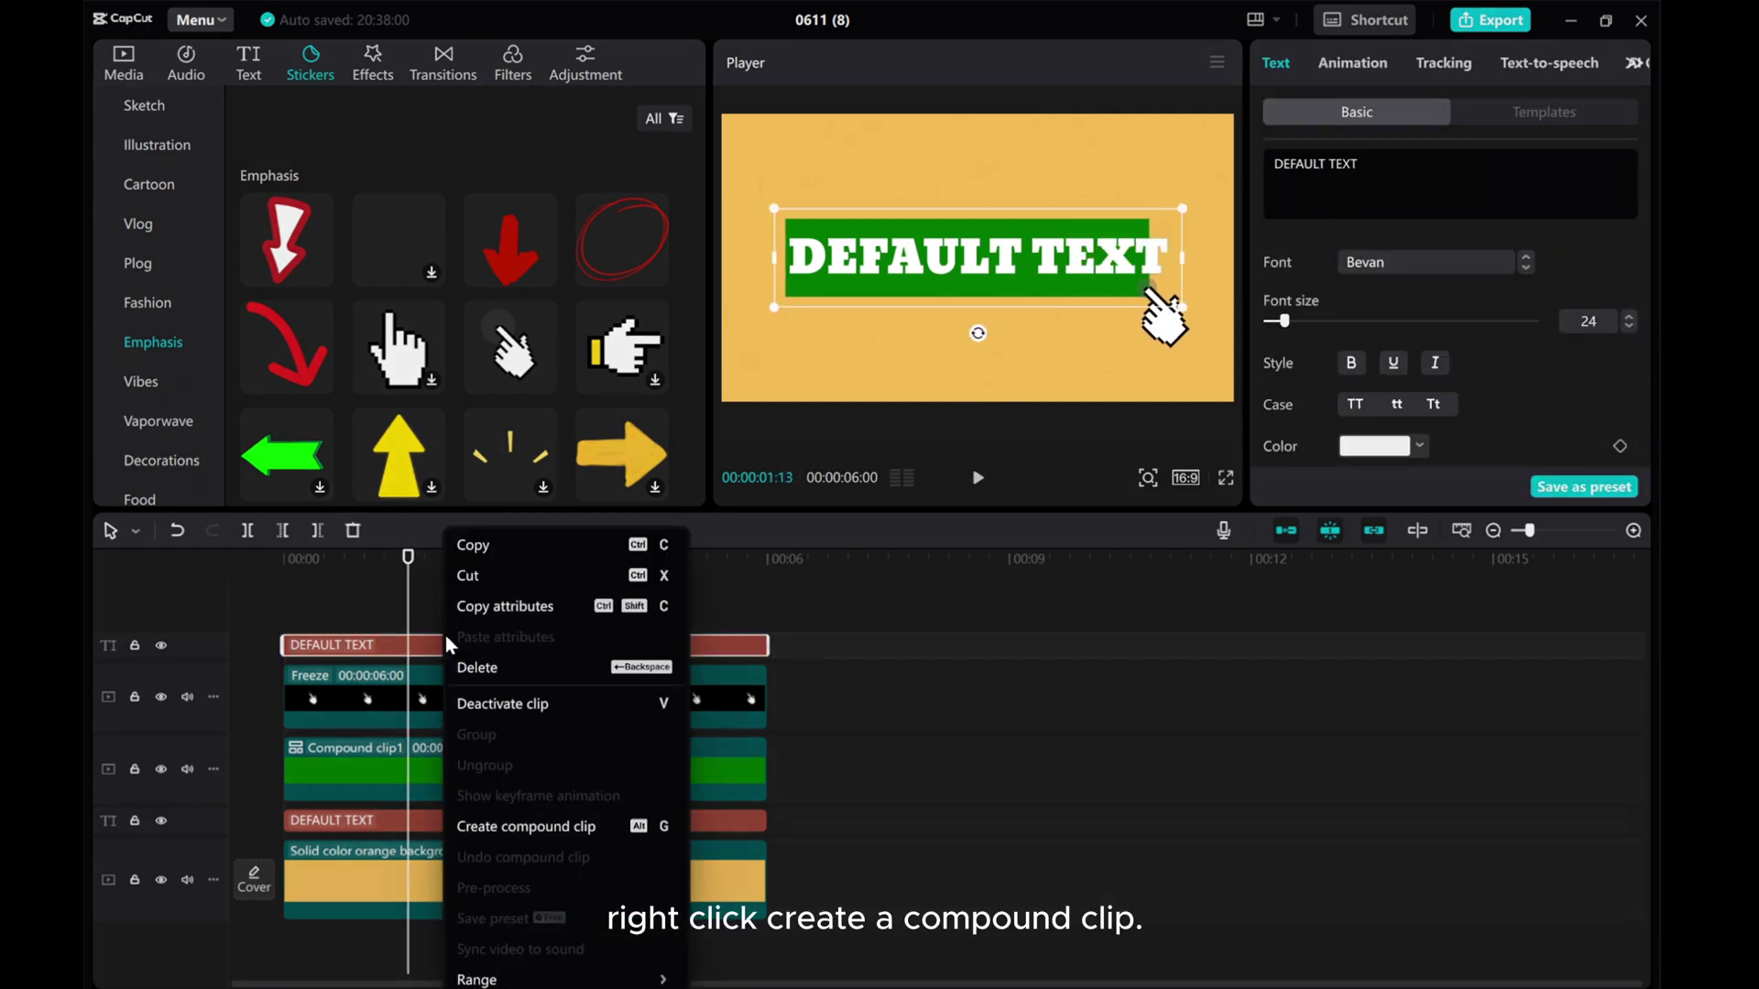
{"action": "left_click", "coordinate": [528, 827]}
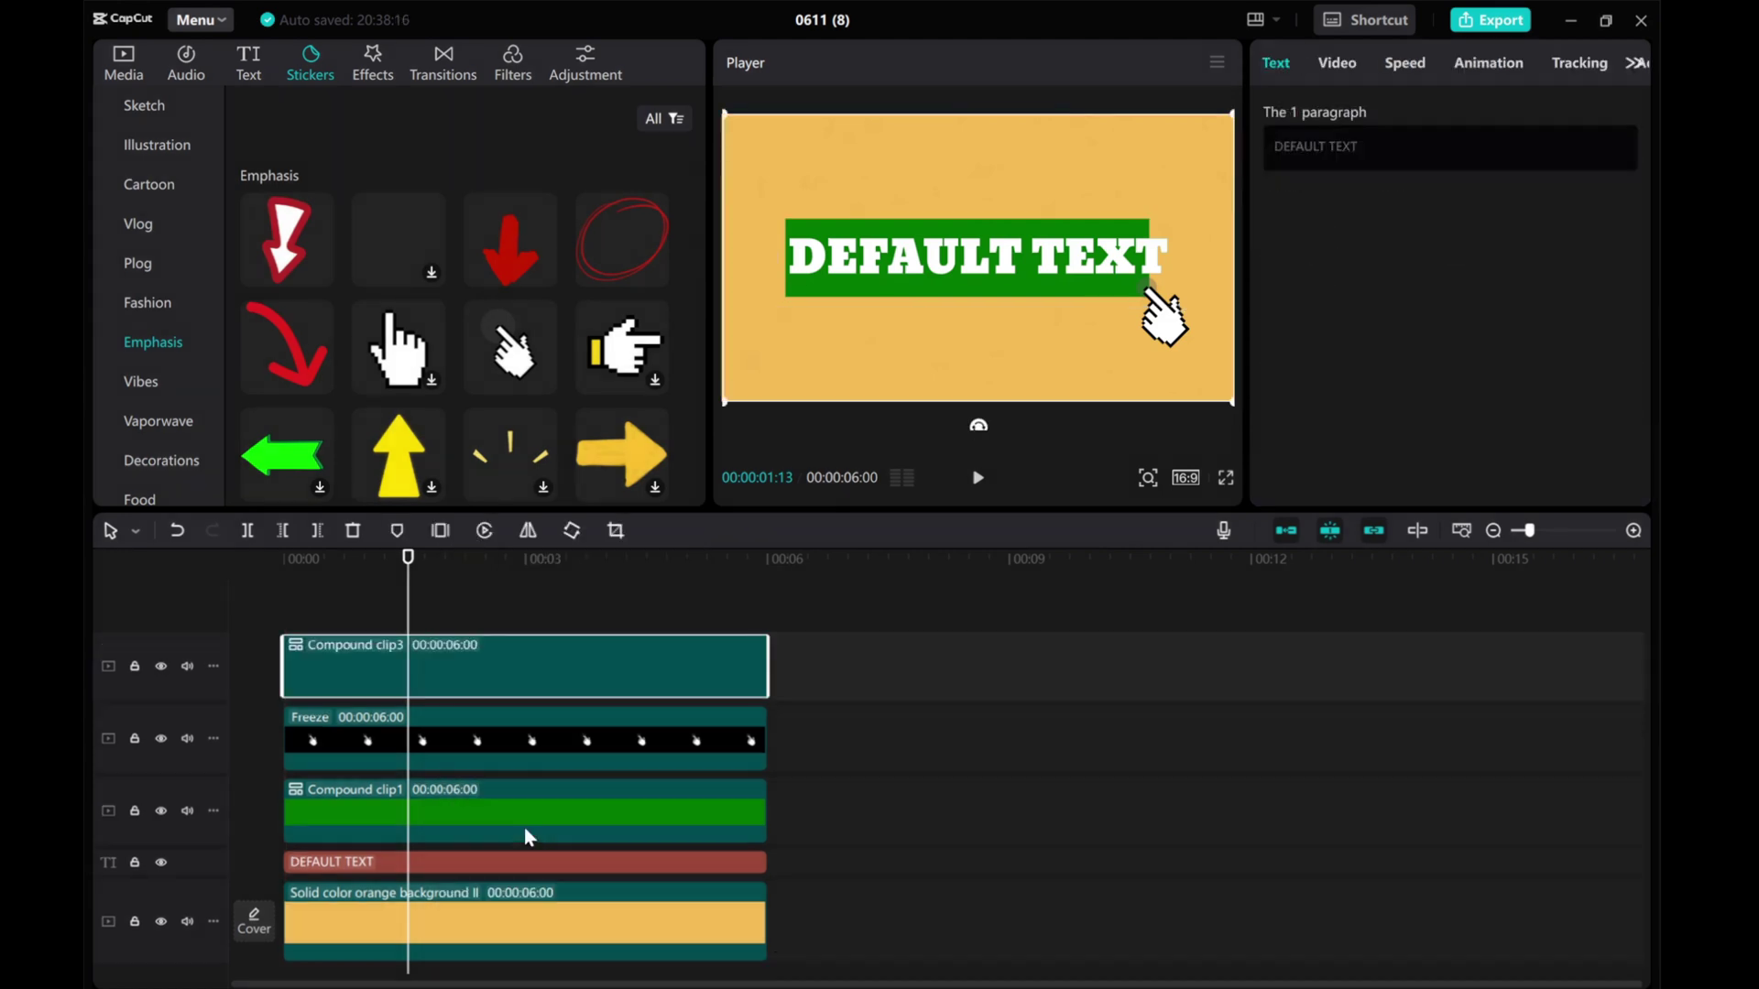
{"action": "left_click", "coordinate": [458, 744]}
{"action": "left_click_drag", "start_coordinate": [408, 635], "coordinate": [414, 635]}
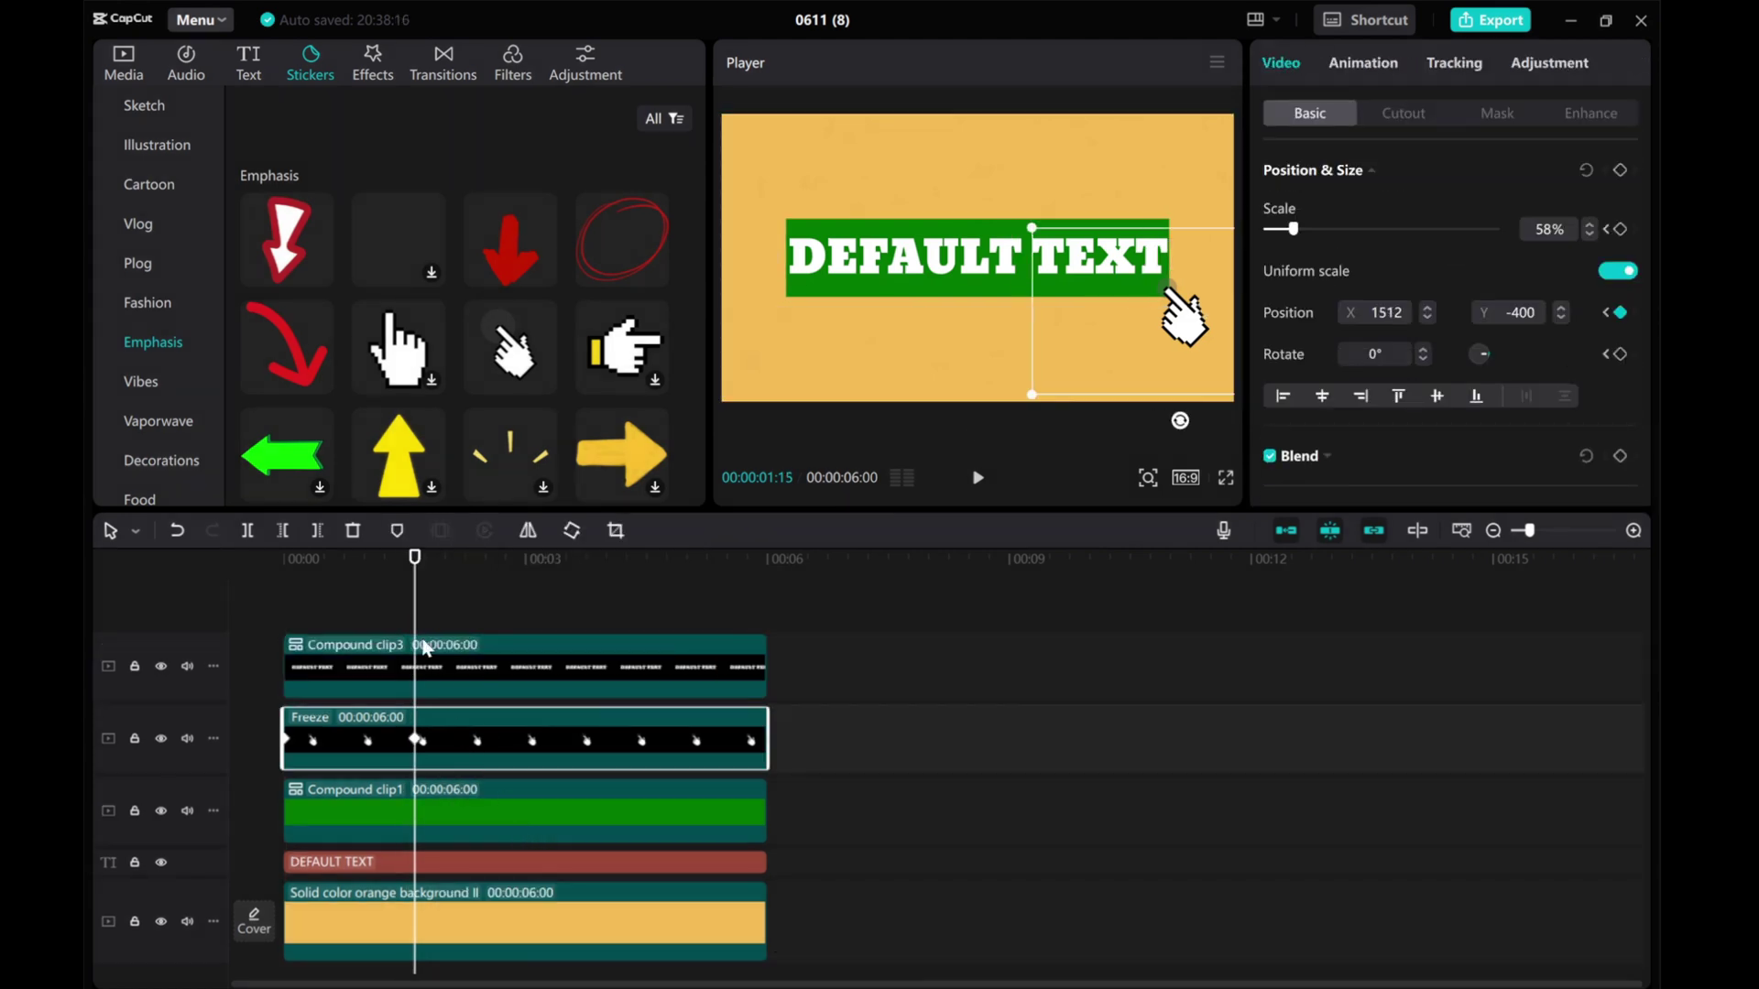
{"action": "left_click", "coordinate": [442, 660]}
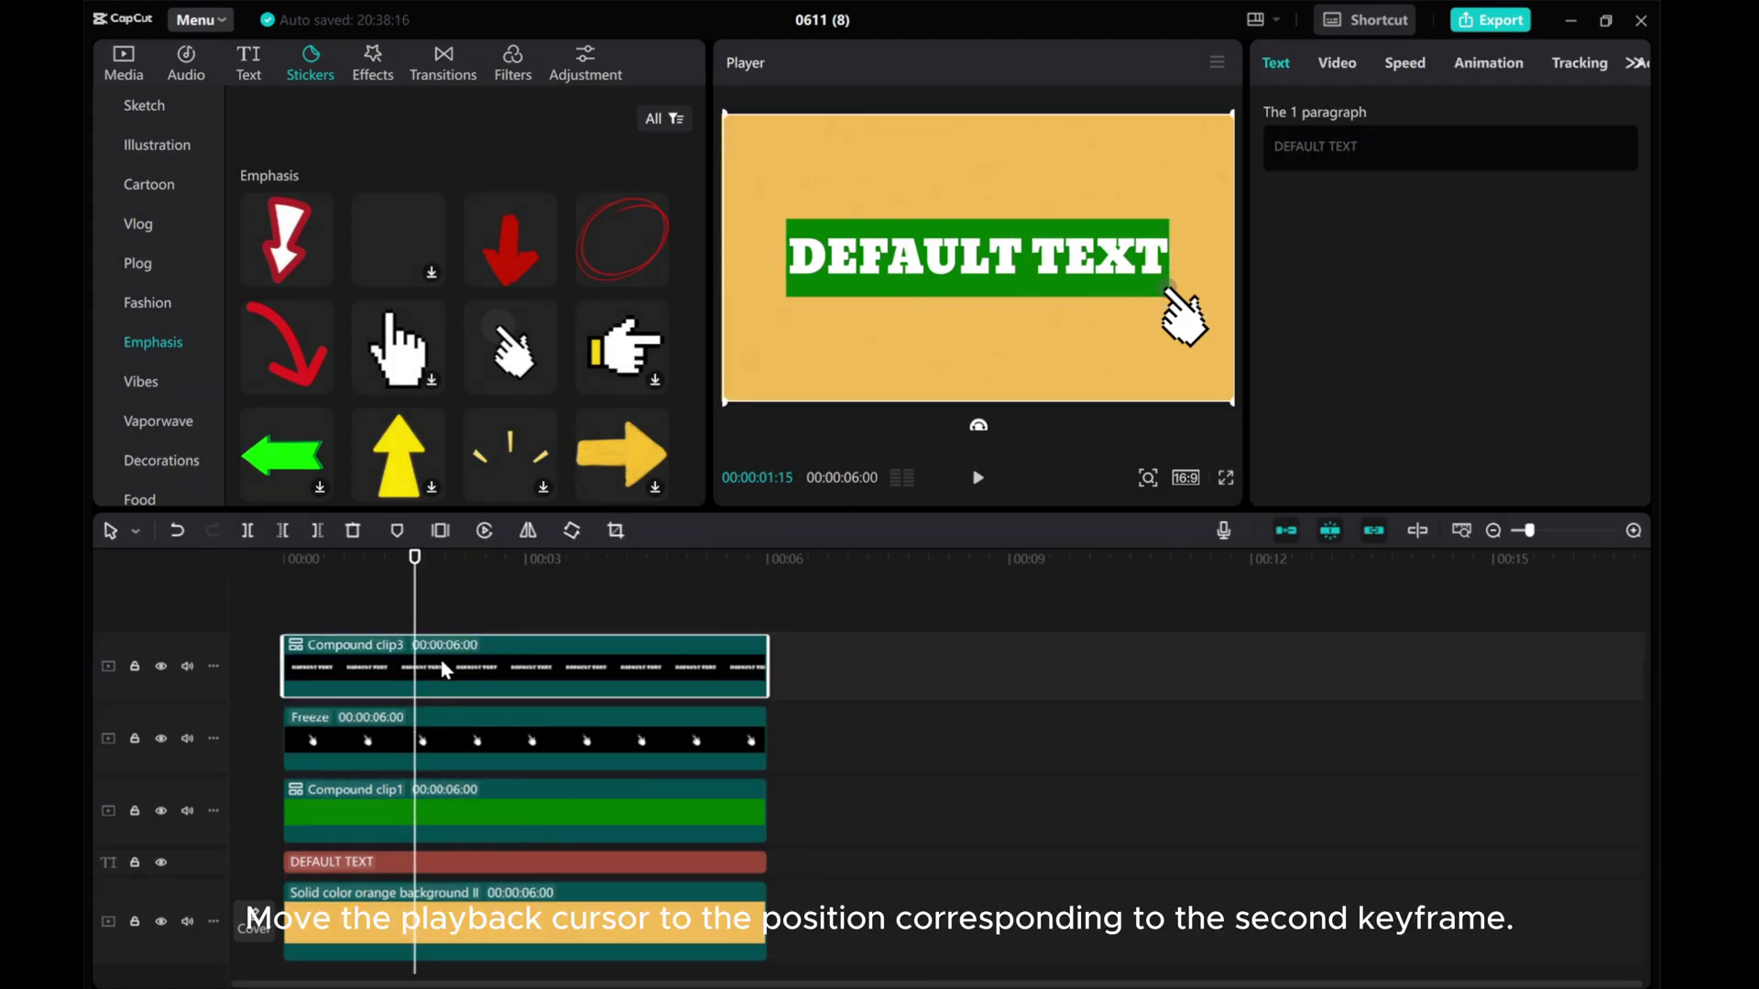
{"action": "left_click", "coordinate": [454, 739]}
{"action": "left_click", "coordinate": [461, 681]}
Apply a Rectangle mask to Compound clip3, resized to cover the full DEFAULT TEXT.
{"action": "left_click", "coordinate": [1338, 64]}
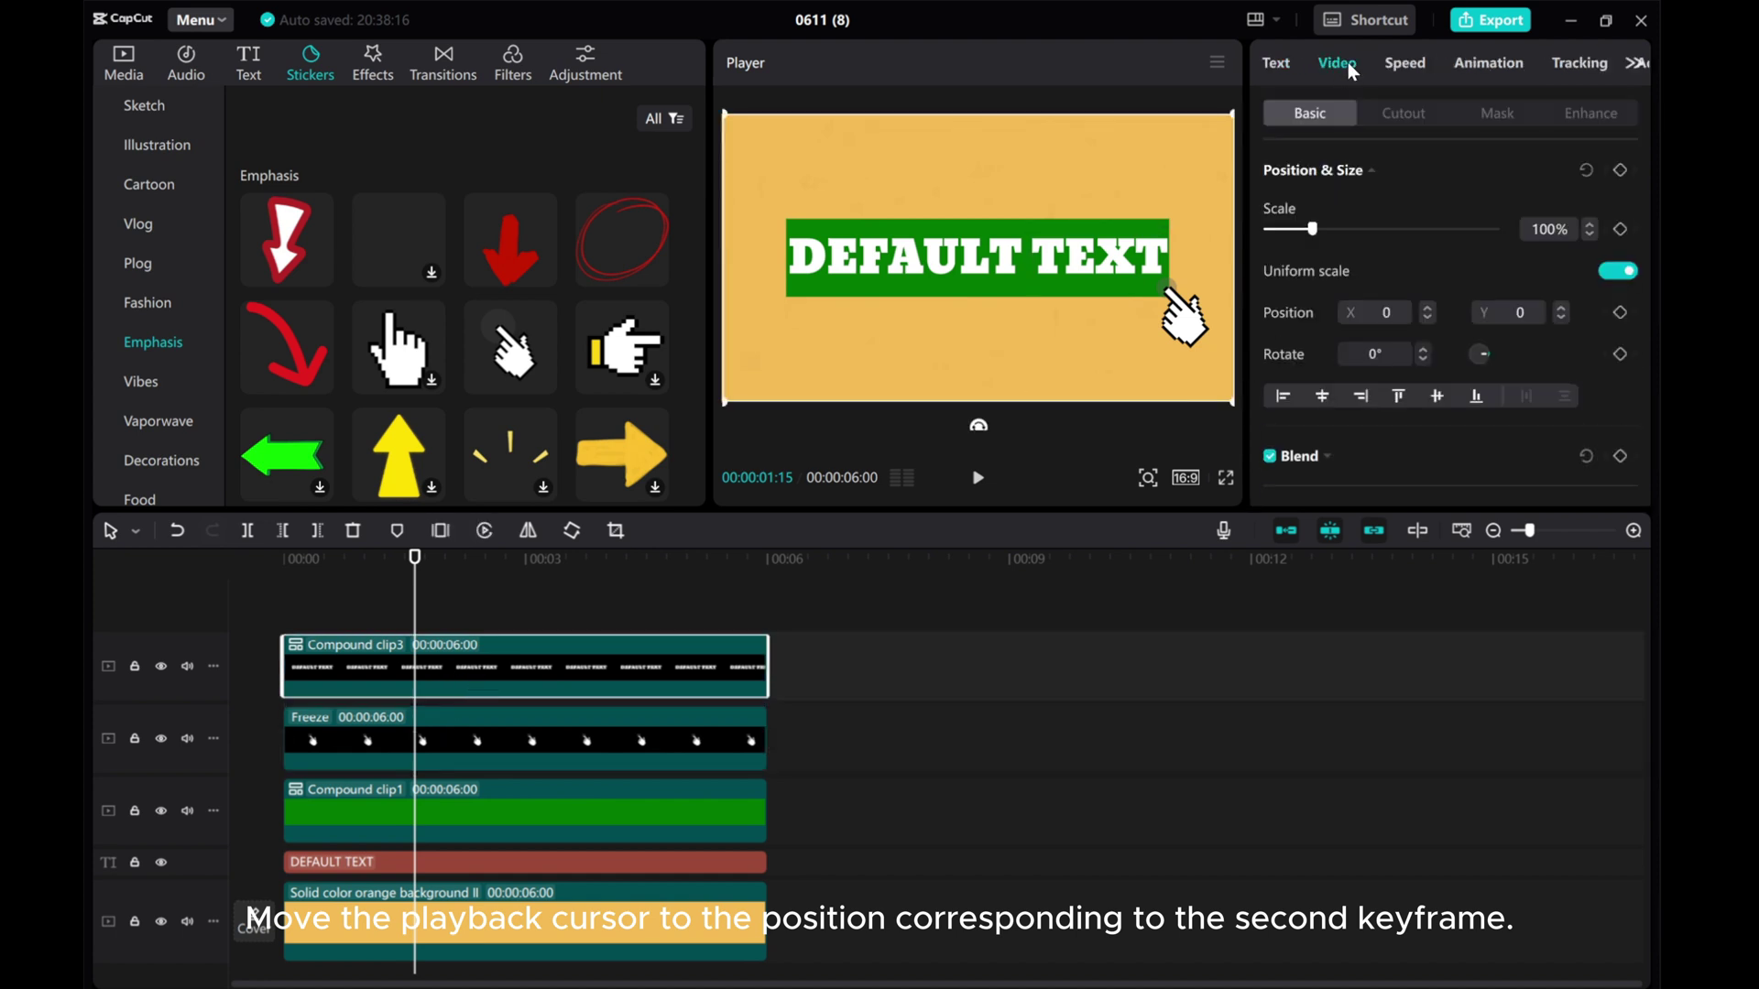
{"action": "left_click", "coordinate": [1499, 117]}
{"action": "left_click", "coordinate": [1298, 339]}
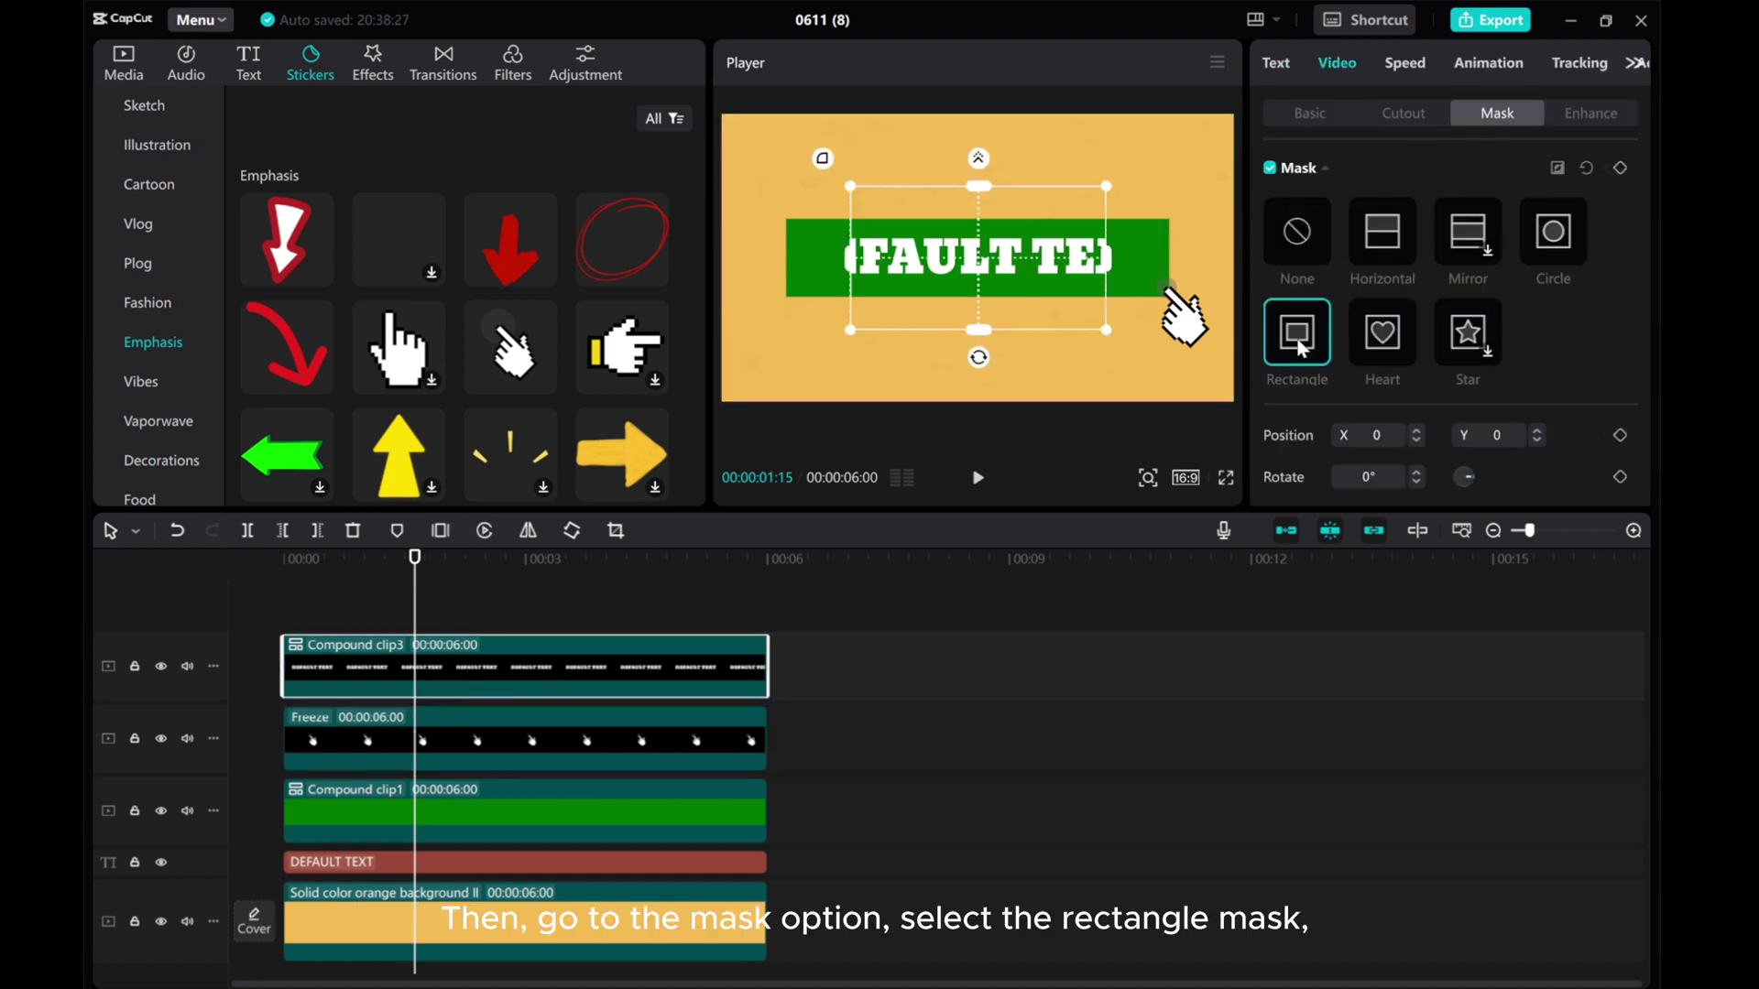
{"action": "left_click", "coordinate": [980, 189]}
{"action": "left_click_drag", "start_coordinate": [976, 188], "coordinate": [974, 229]}
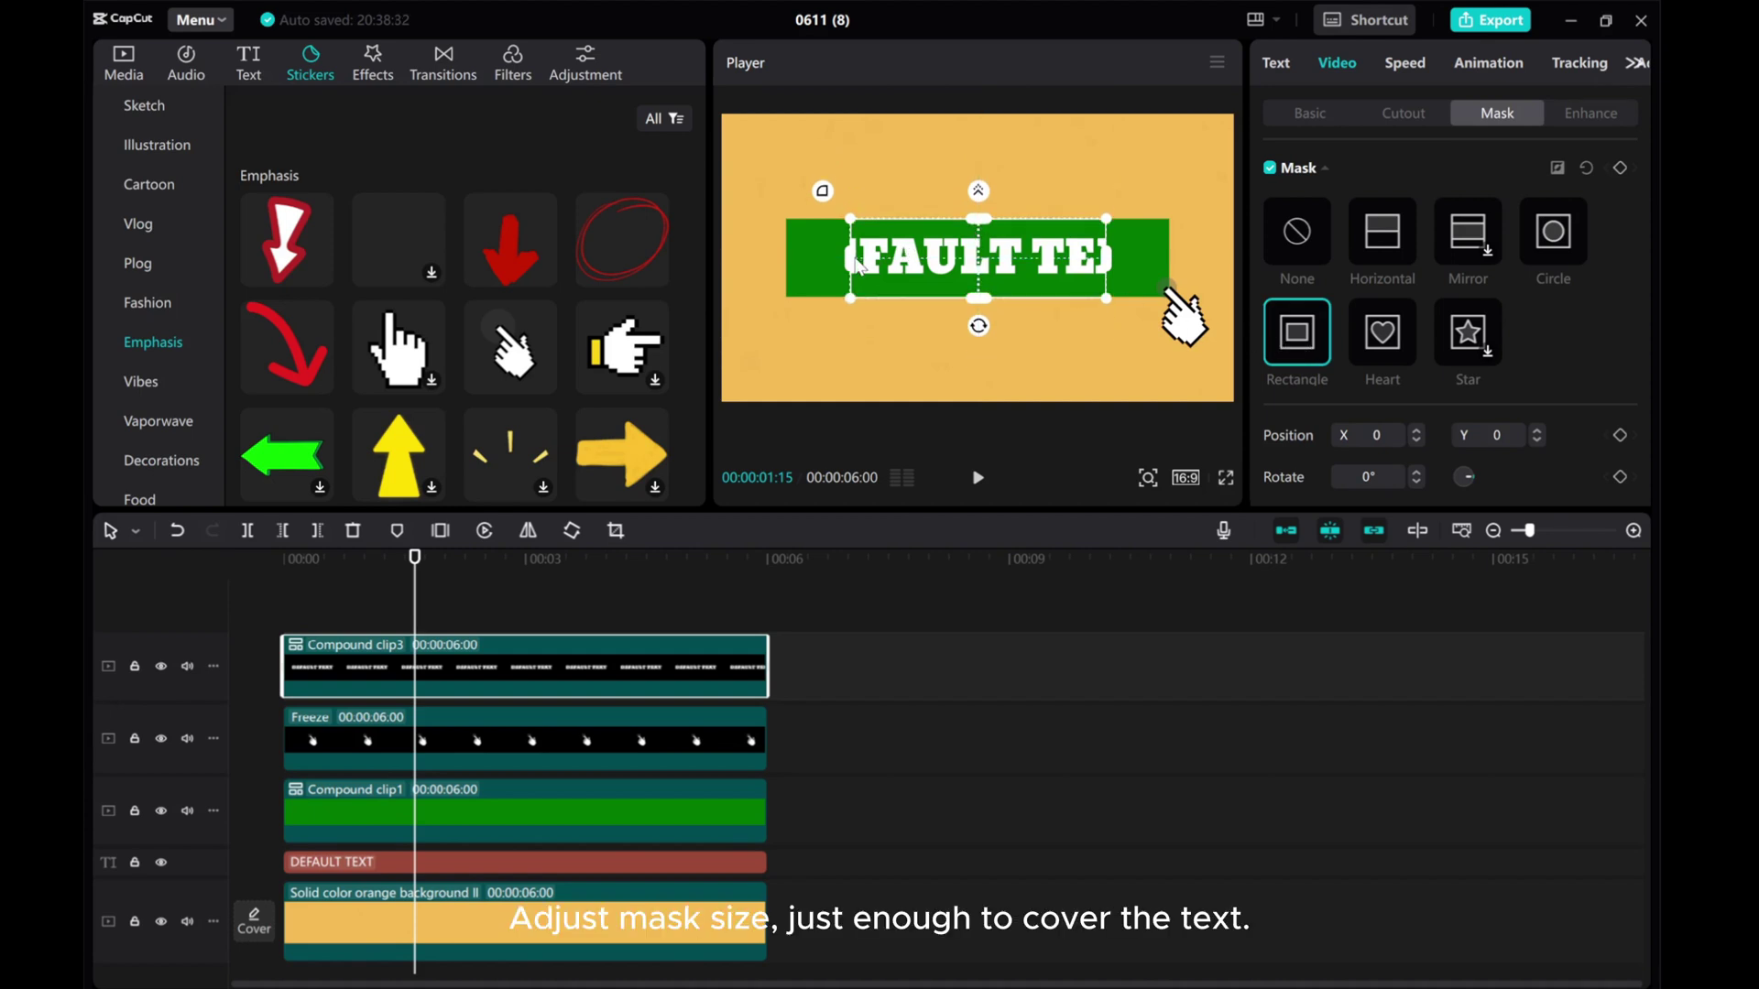
{"action": "left_click_drag", "start_coordinate": [858, 263], "coordinate": [791, 265]}
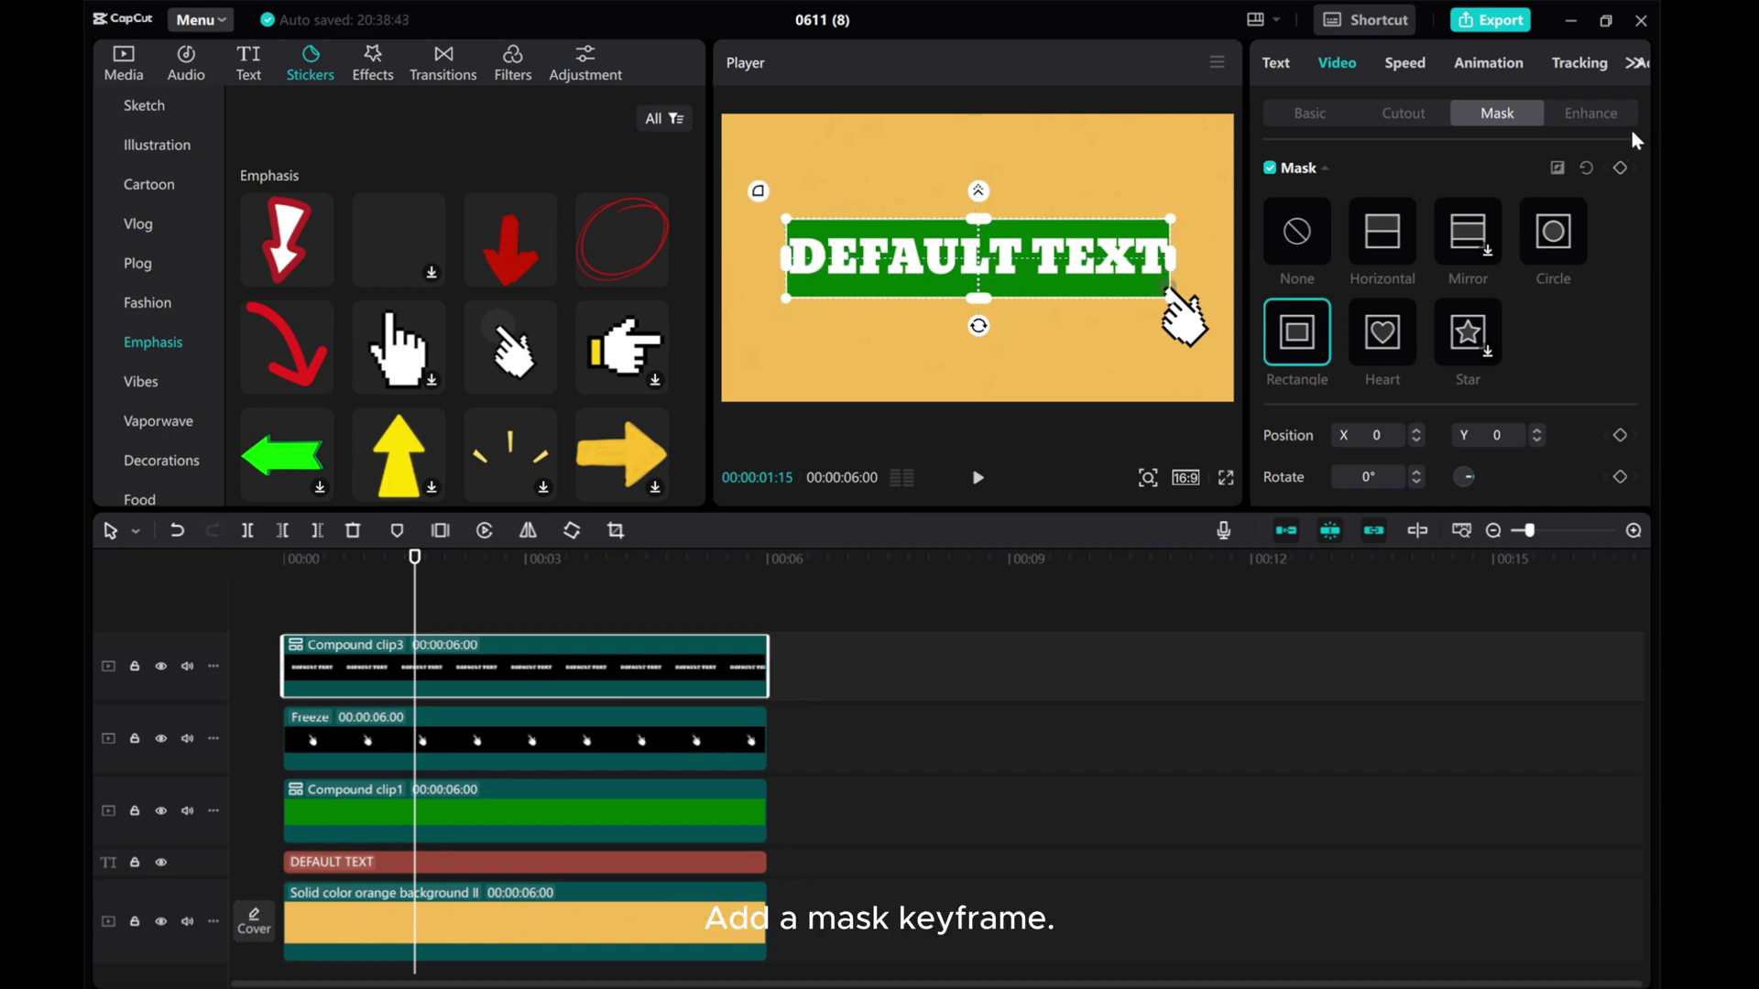
Keyframe the mask at 00:00:01:15 and shrink it to a thin left-edge strip at 0:00.
{"action": "left_click", "coordinate": [1620, 168]}
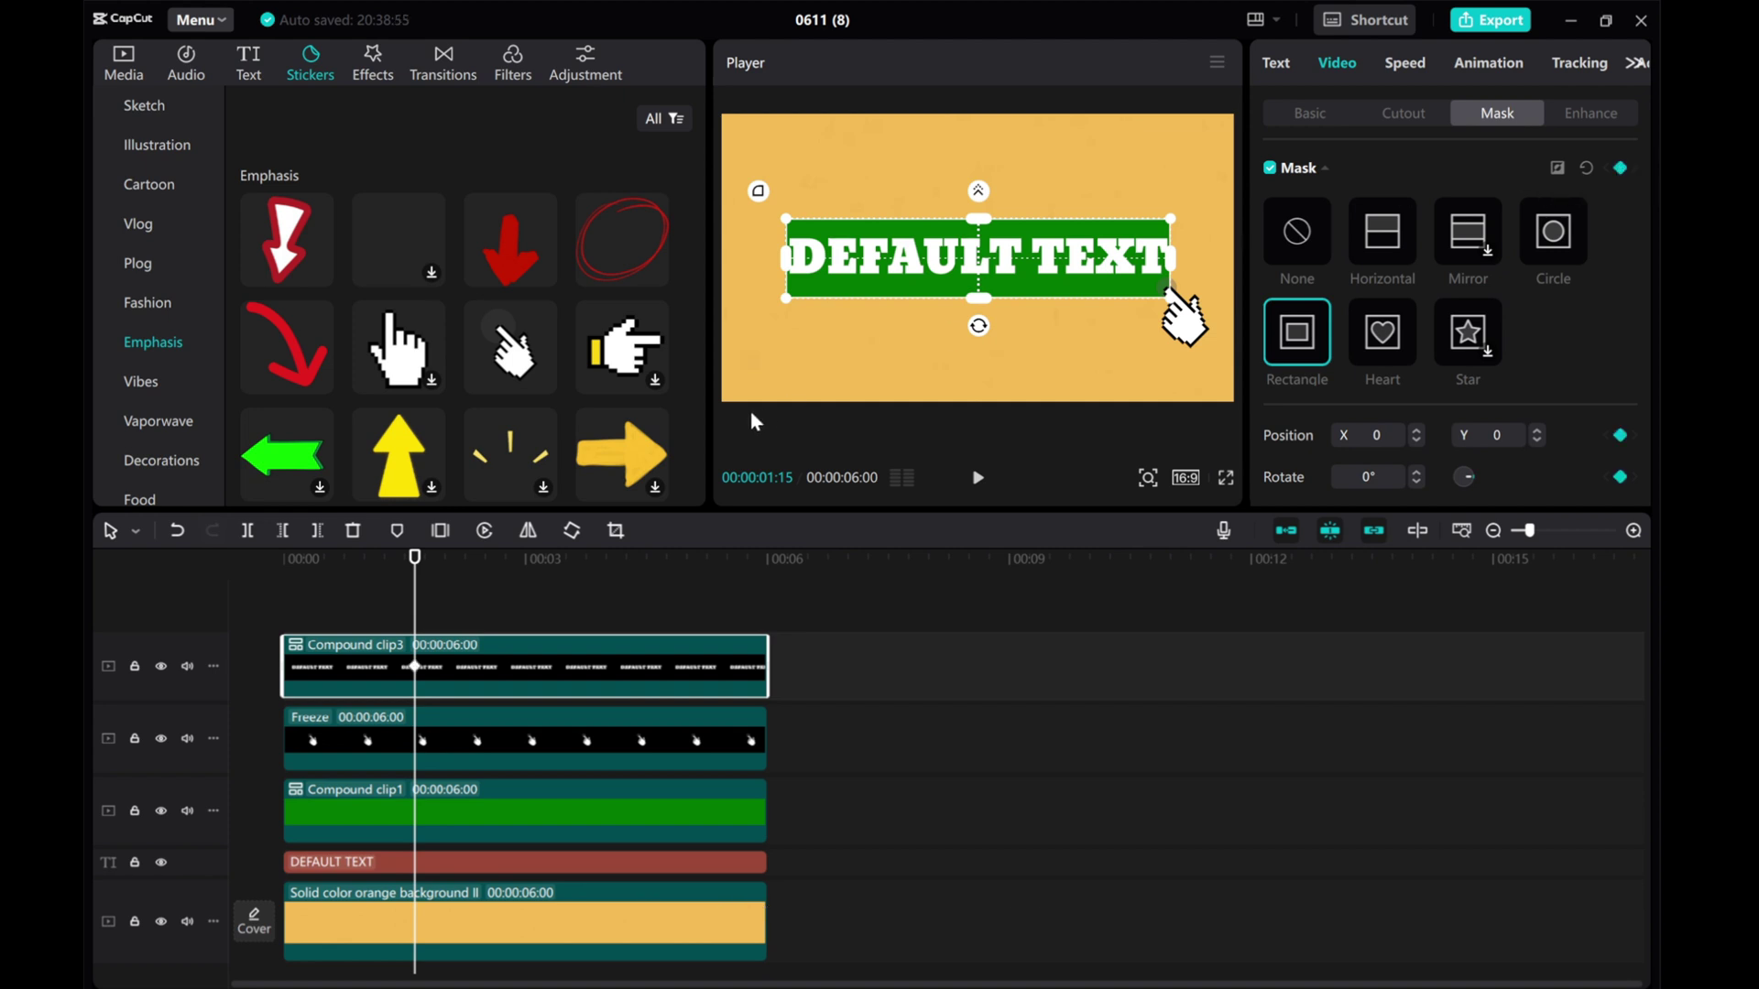
{"action": "left_click", "coordinate": [246, 598]}
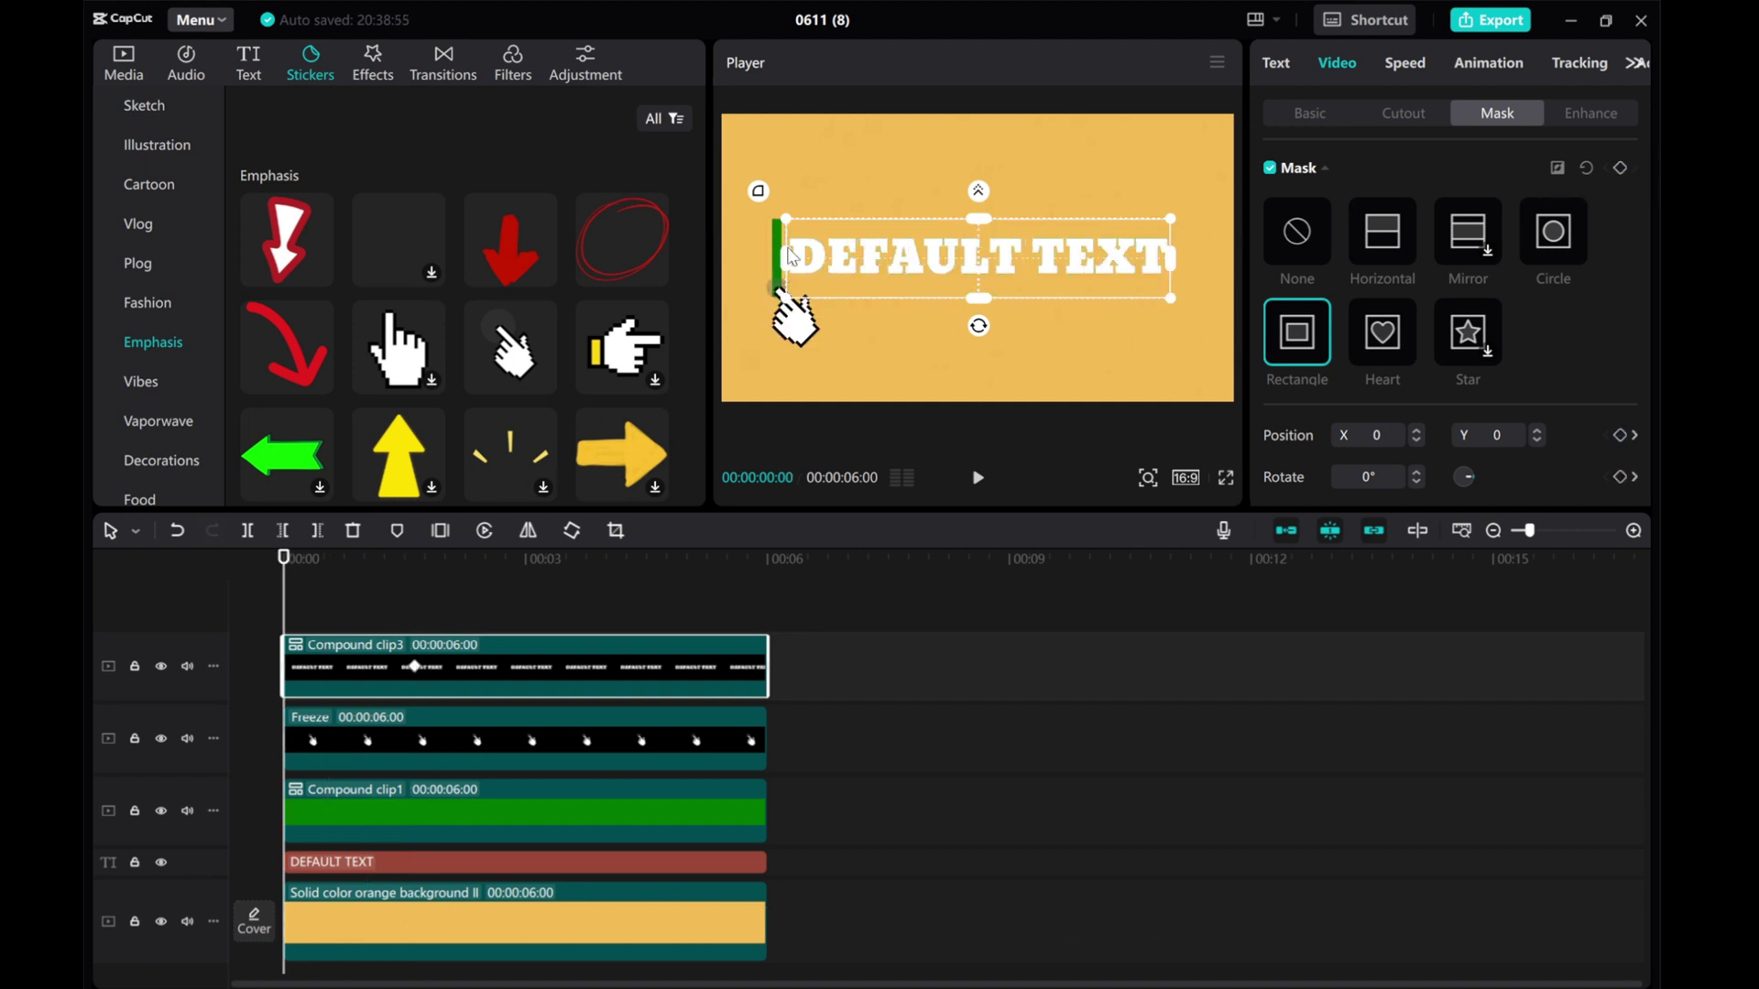
{"action": "mouse_move", "coordinate": [792, 257]}
{"action": "left_mouse_down"}
{"action": "mouse_move", "coordinate": [979, 272]}
{"action": "mouse_move", "coordinate": [972, 251]}
{"action": "mouse_move", "coordinate": [777, 240]}
{"action": "left_mouse_up"}
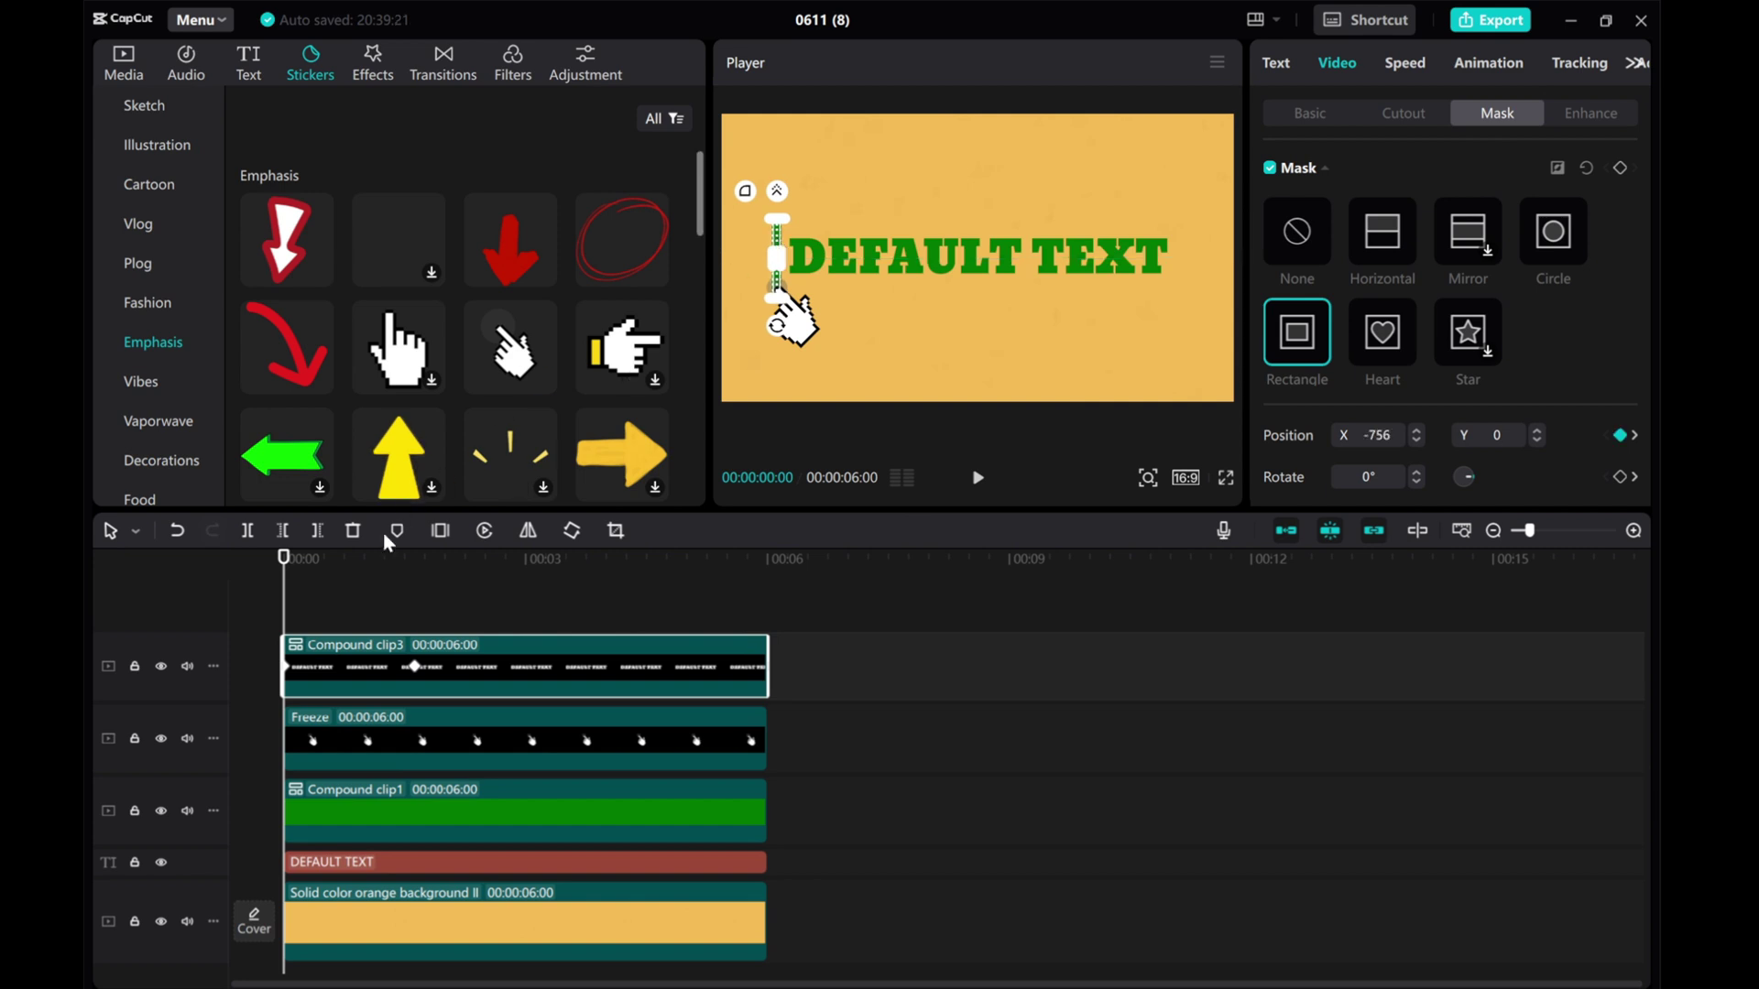
{"action": "left_click", "coordinate": [331, 599]}
{"action": "left_click_drag", "start_coordinate": [330, 599], "coordinate": [146, 574]}
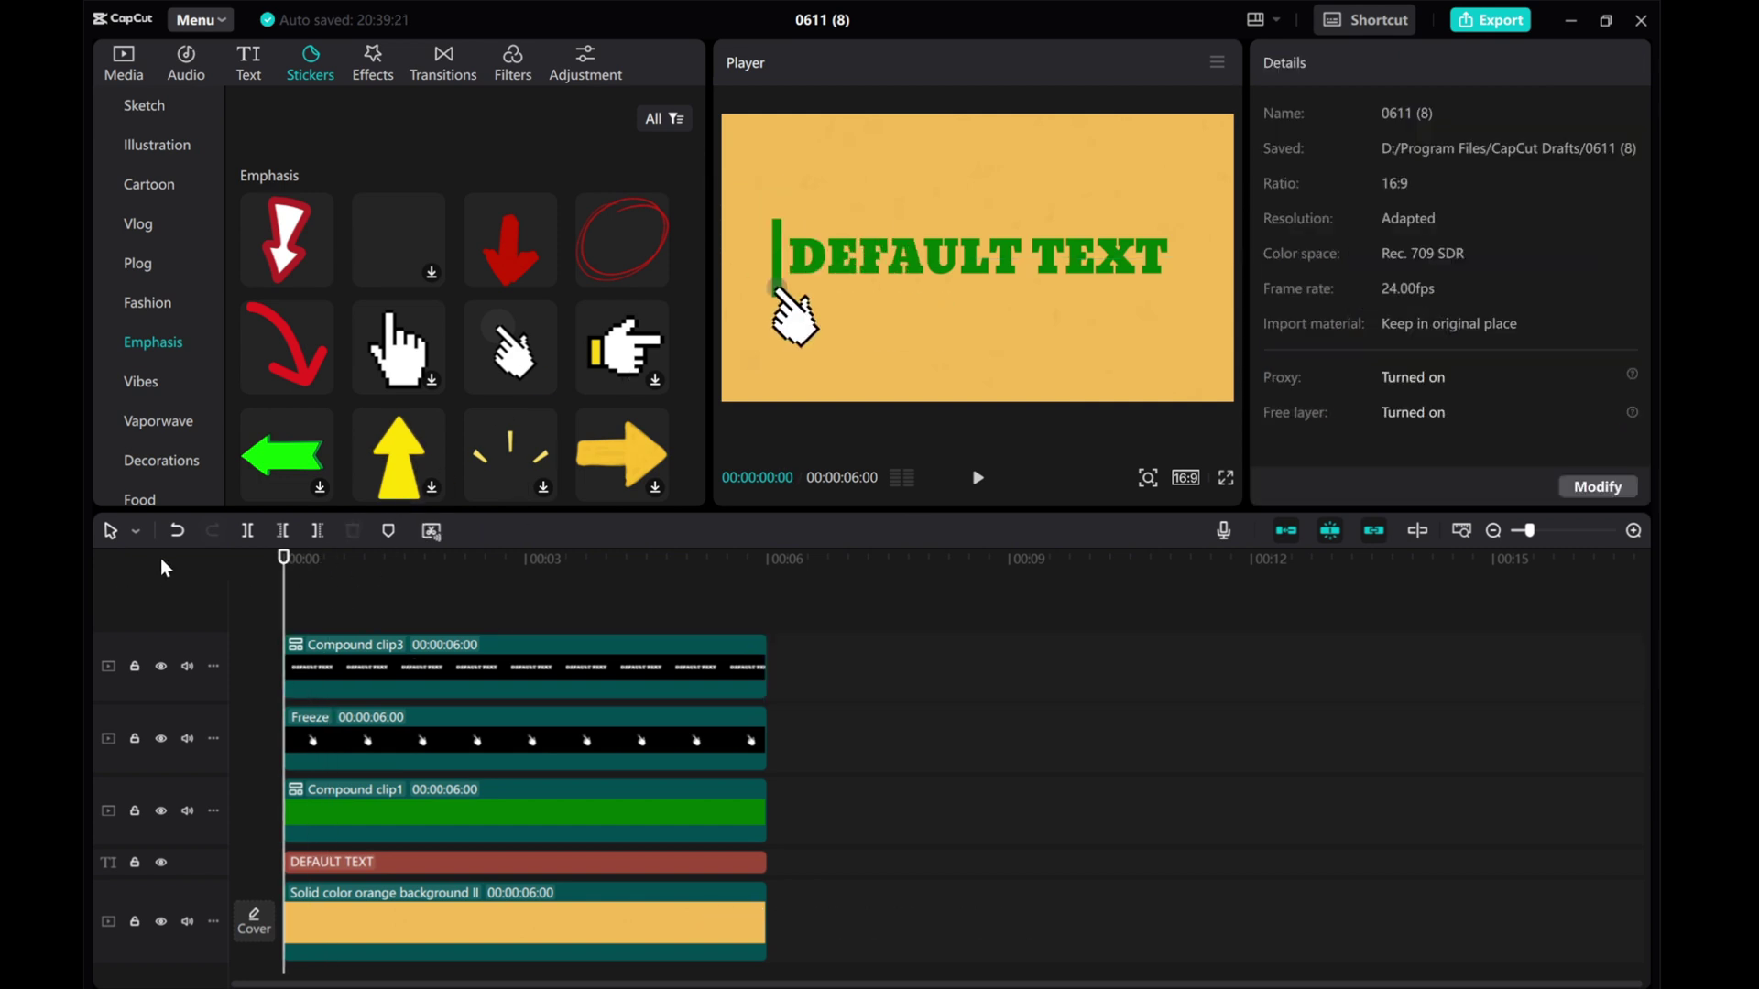
{"action": "left_click", "coordinate": [977, 480]}
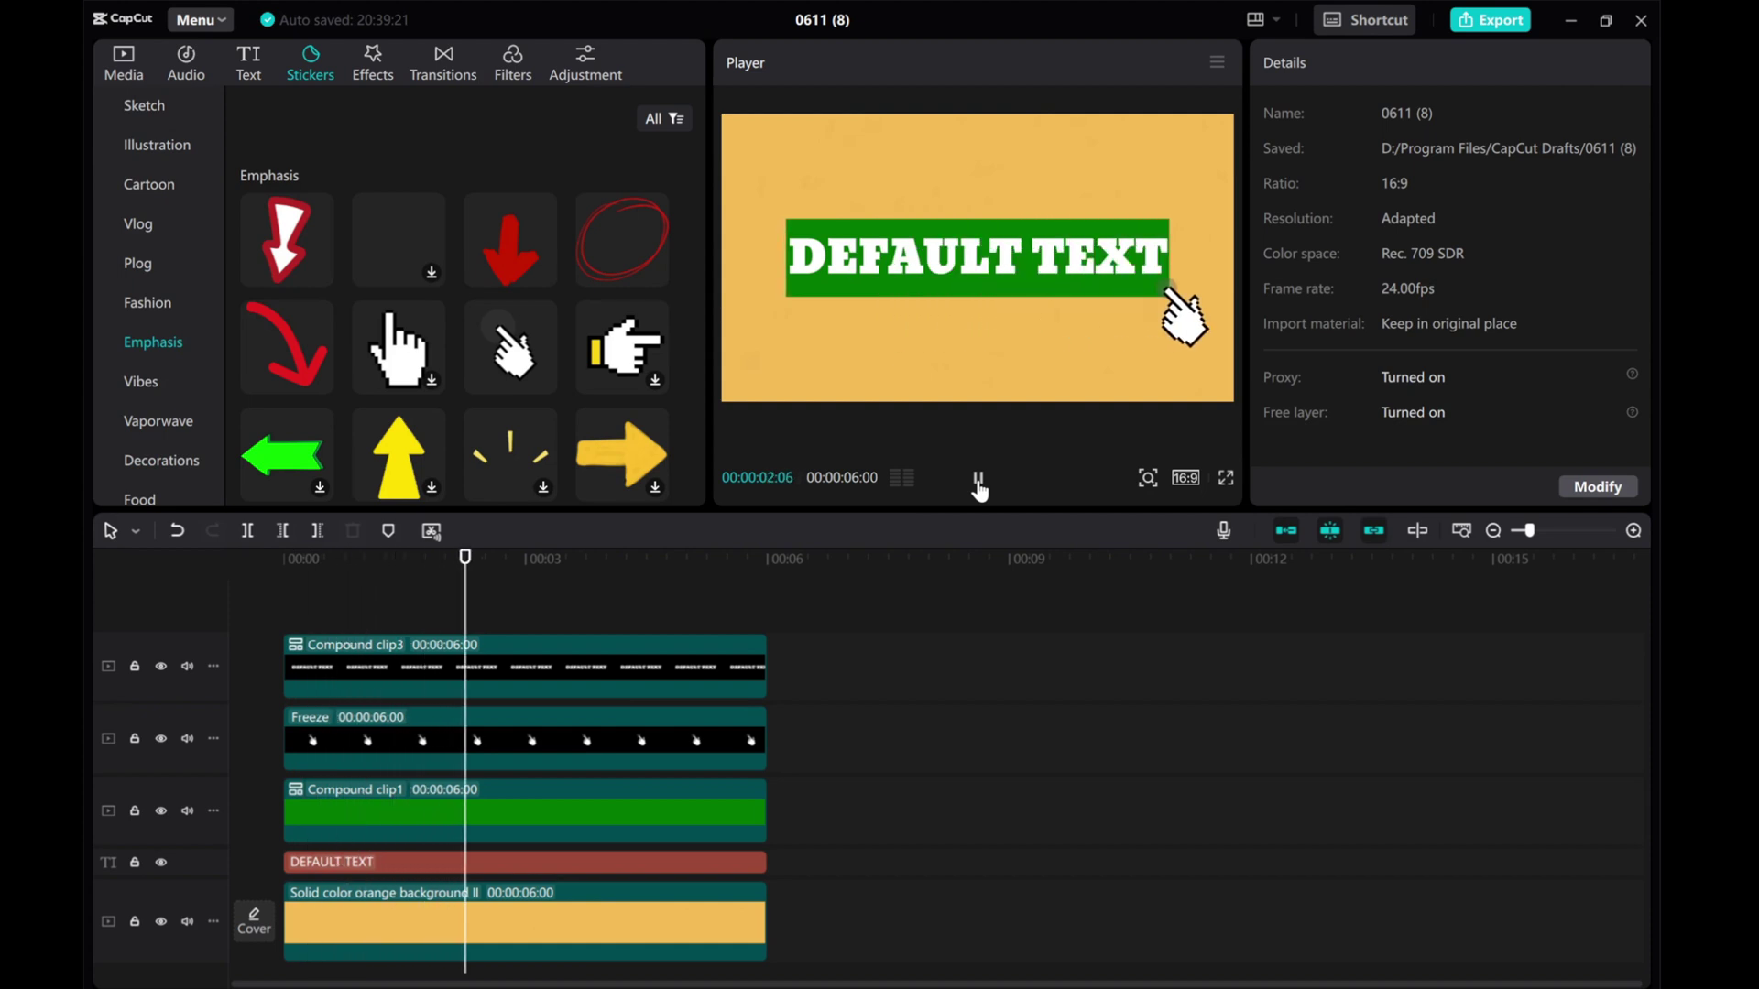
{"action": "left_click", "coordinate": [515, 619]}
{"action": "left_click_drag", "start_coordinate": [522, 616], "coordinate": [88, 537]}
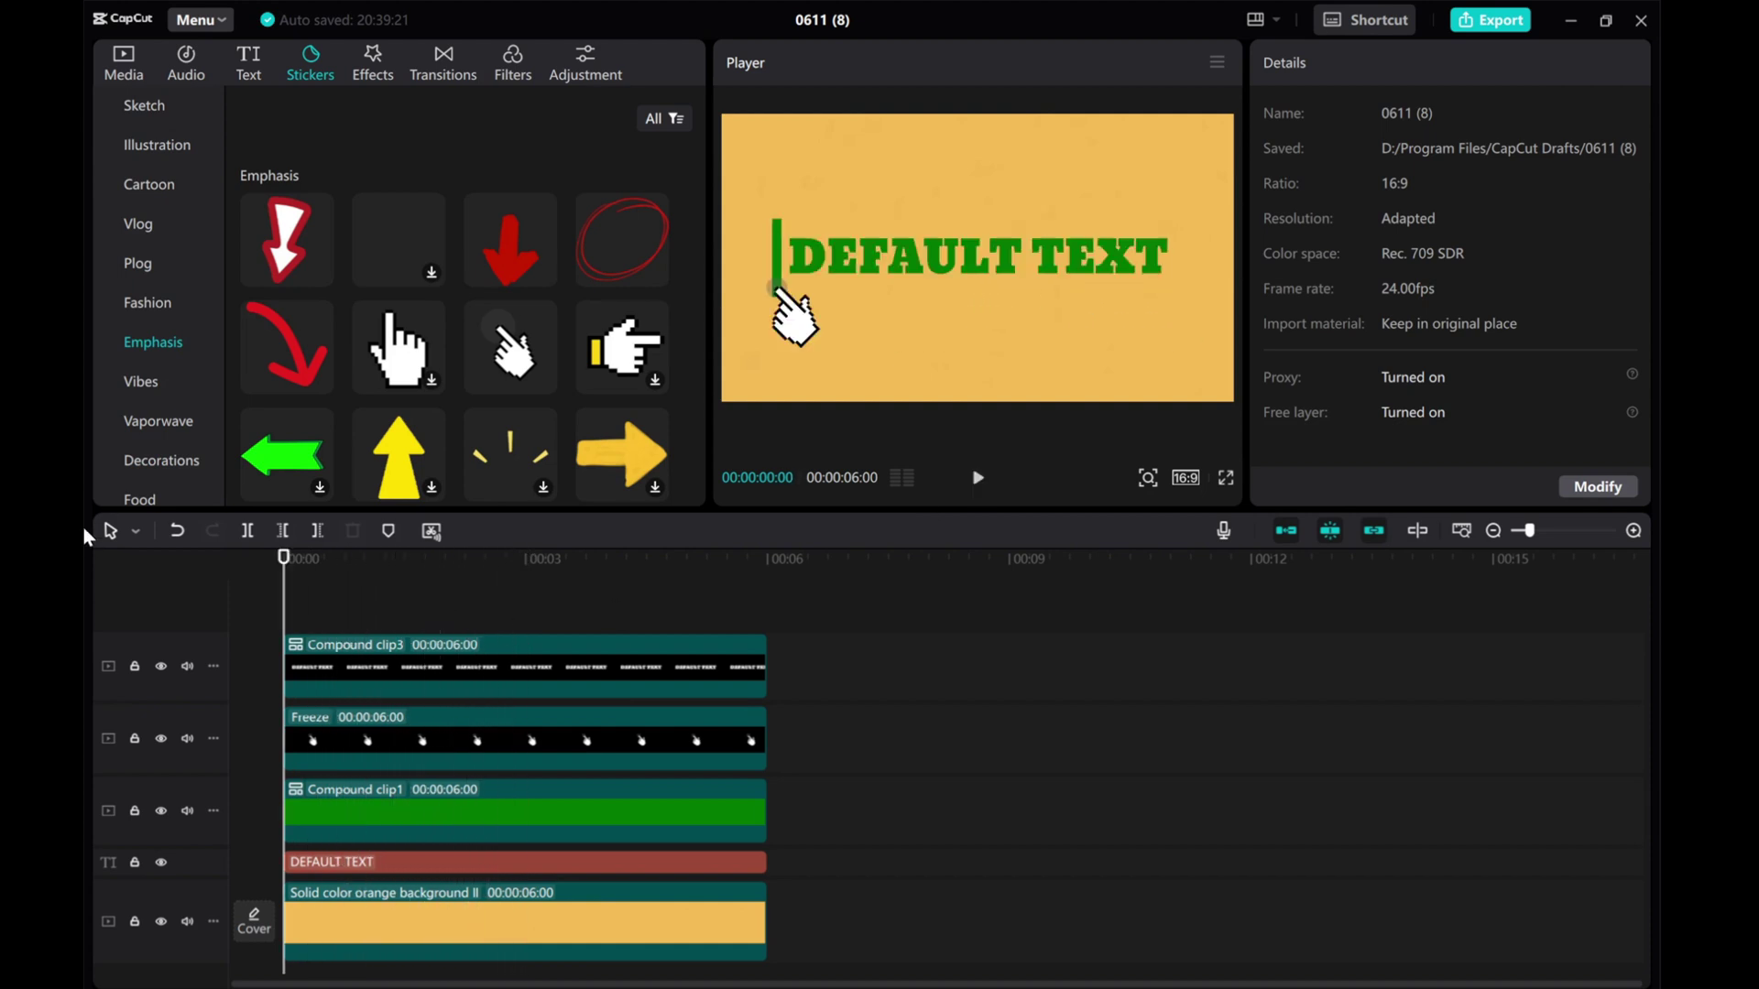
{"action": "left_click", "coordinate": [976, 480]}
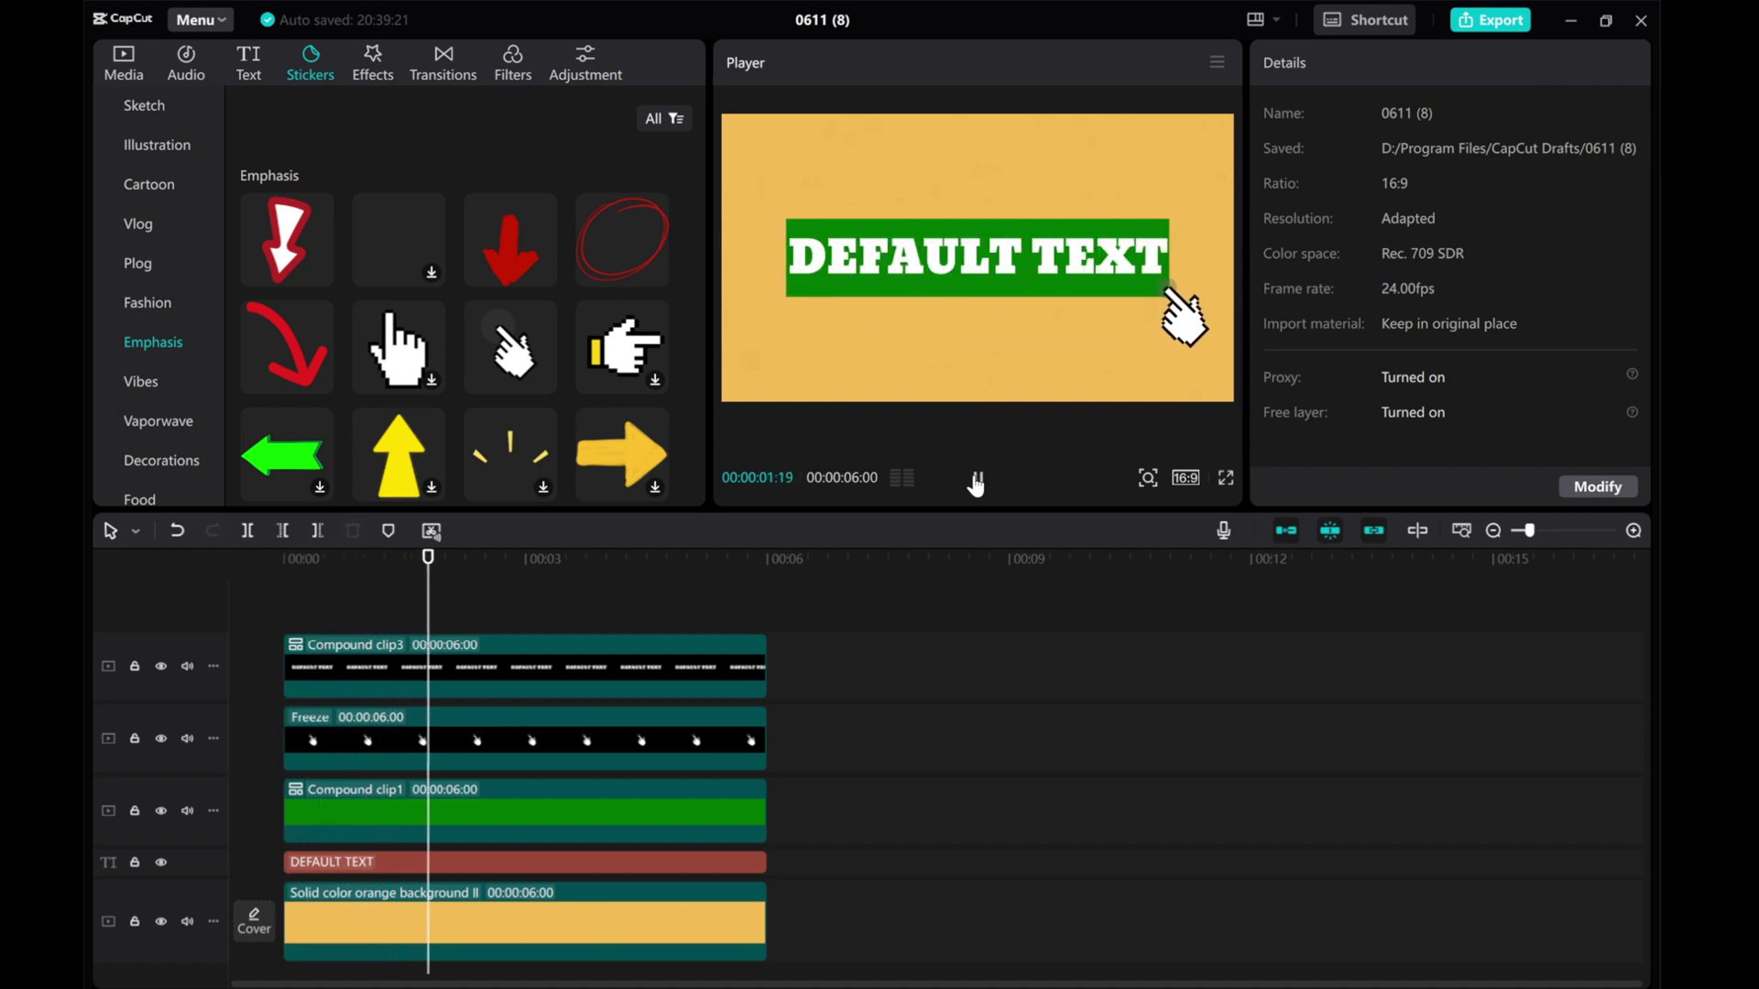